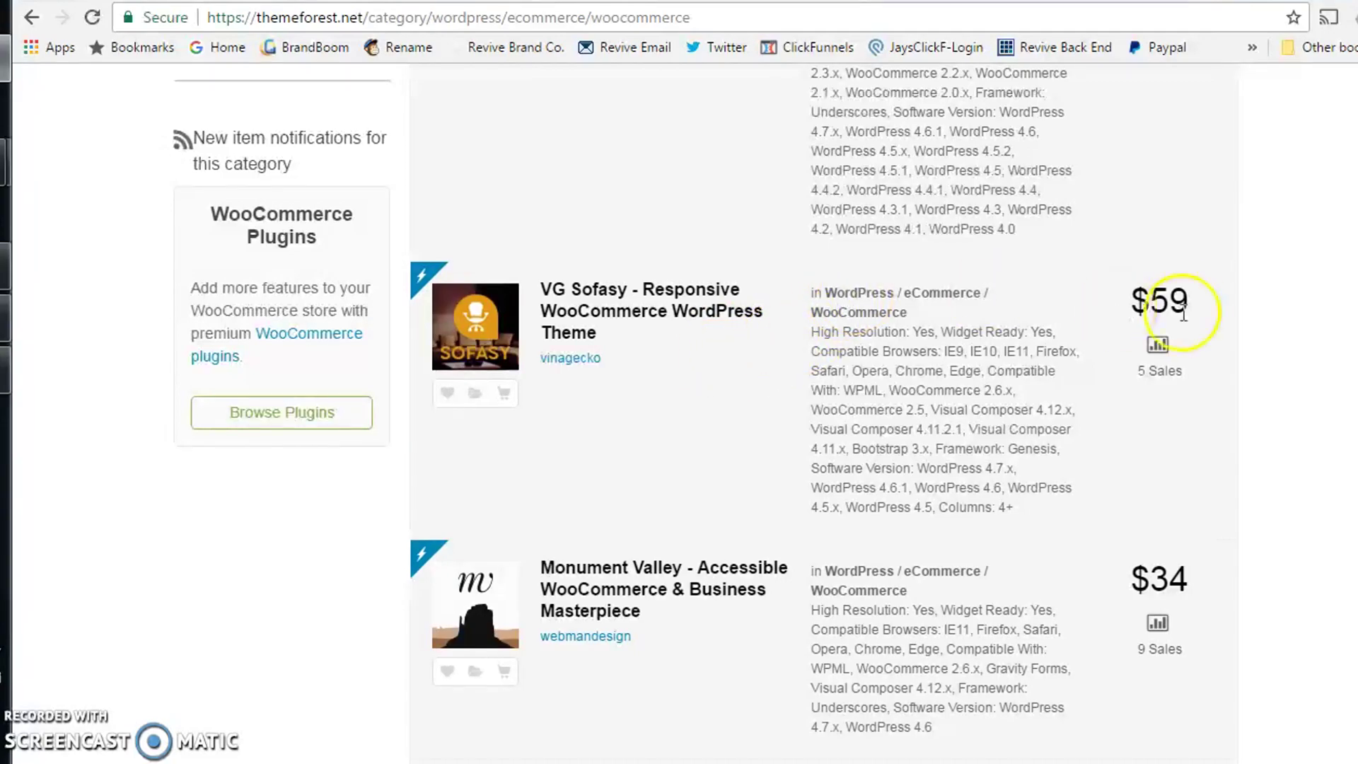
Step: Open WooCommerce's Storefront themes page in a new browser tab after browsing the WooCommerce themes on ThemeForest
scroll(884, 448, "down", 5)
scroll(901, 455, "up", 5)
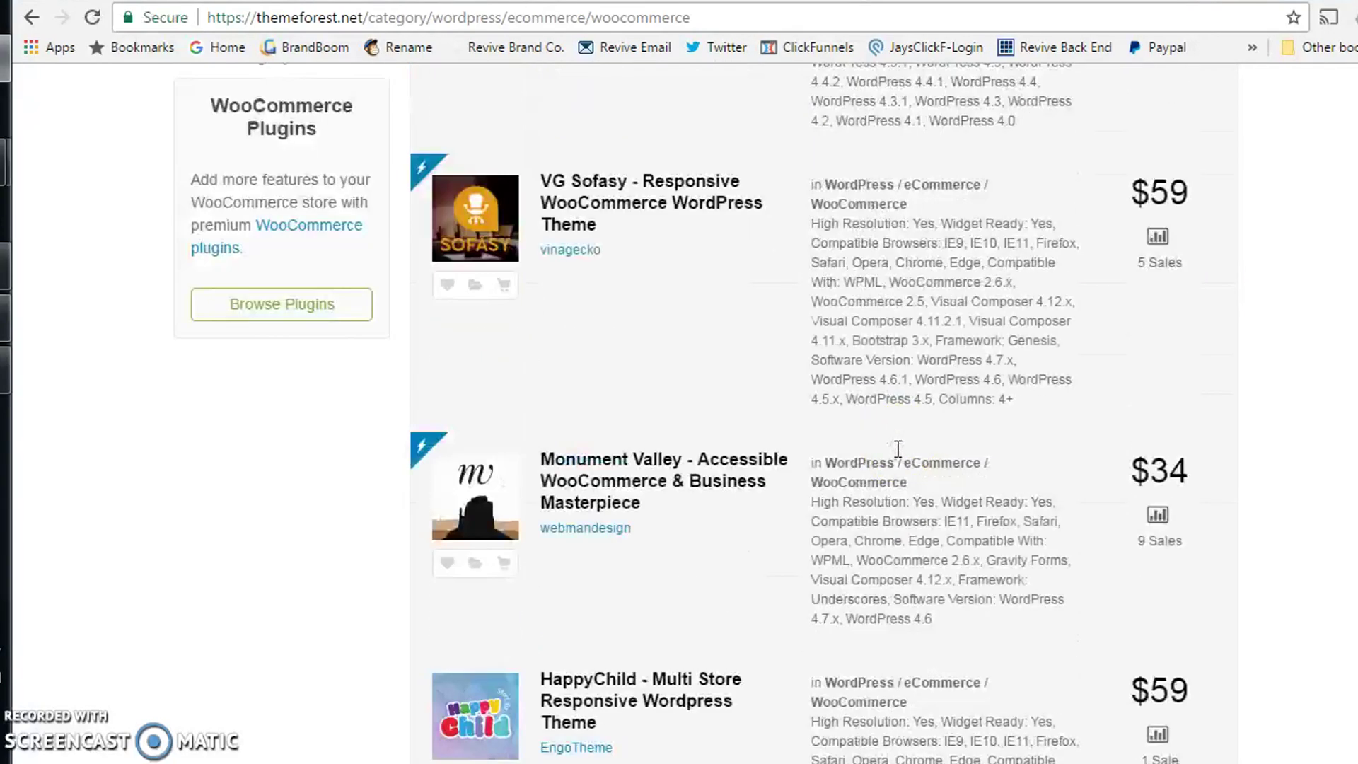
scroll(901, 443, "up", 10)
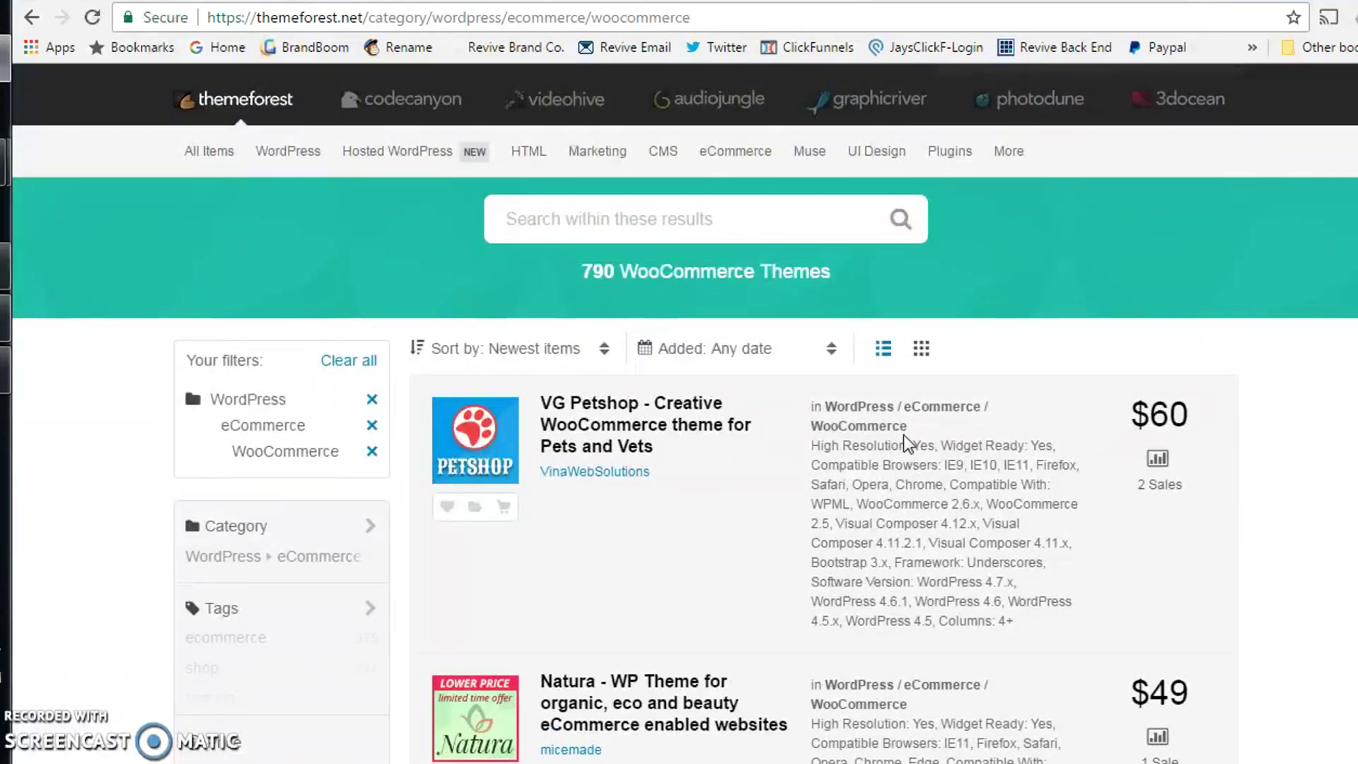
scroll(836, 498, "up", 1)
key("ctrl+t")
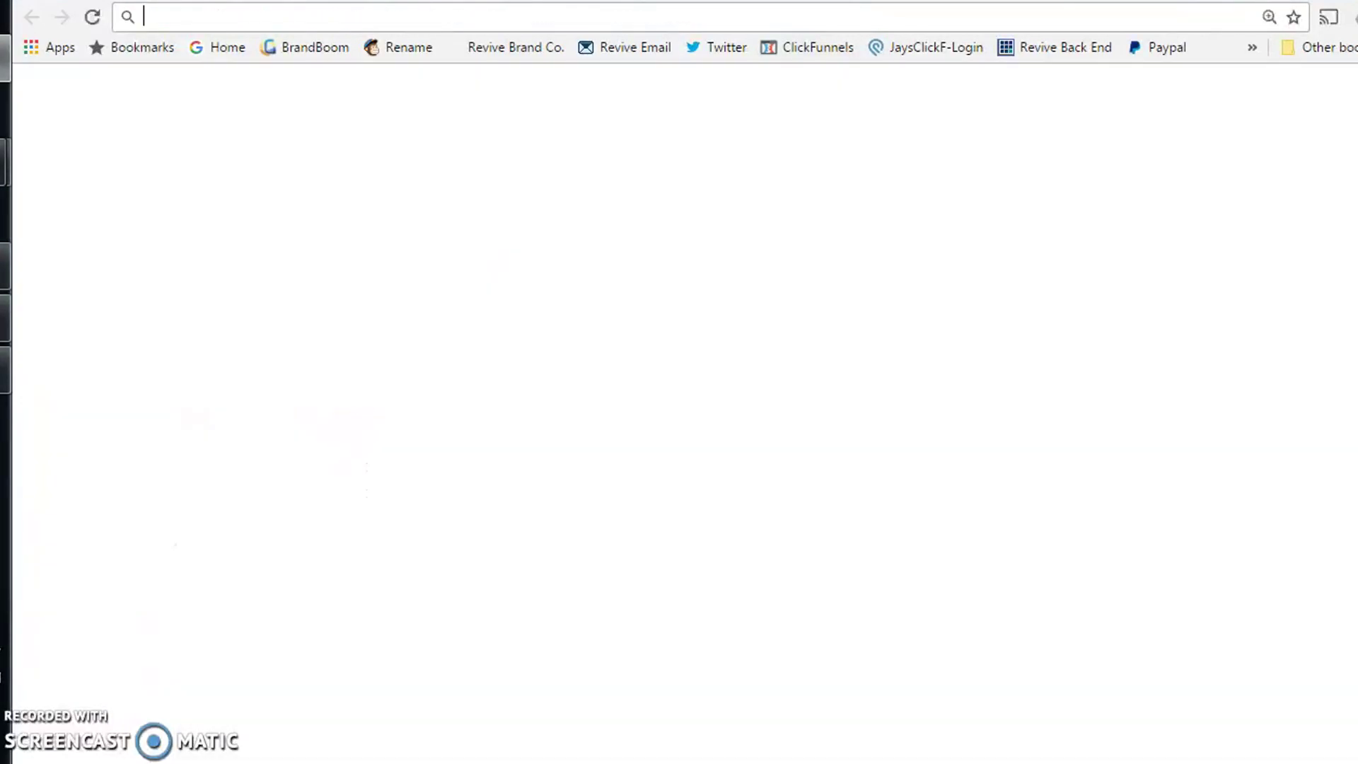
type("woocomm")
left_click(203, 110)
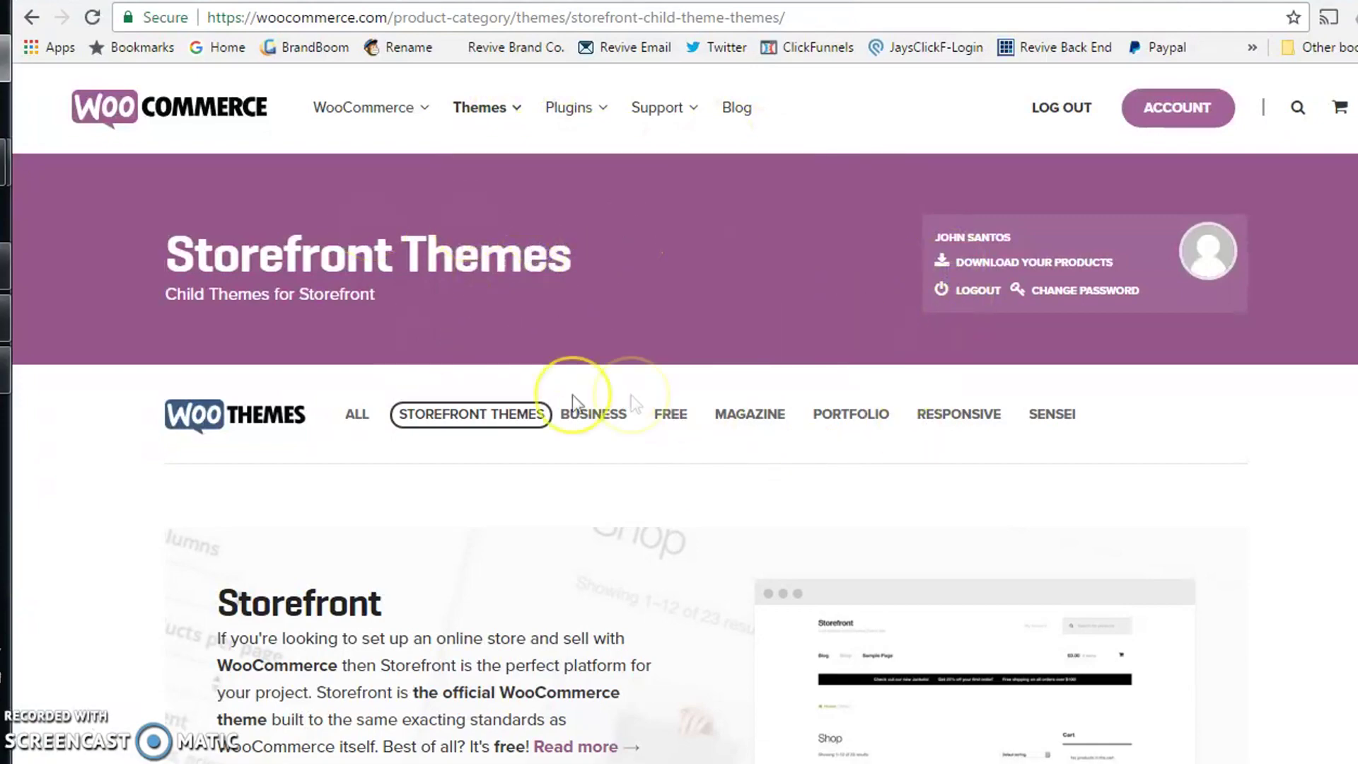
Step: Look through the Storefront child themes offered on the WooCommerce site
scroll(580, 364, "down", 5)
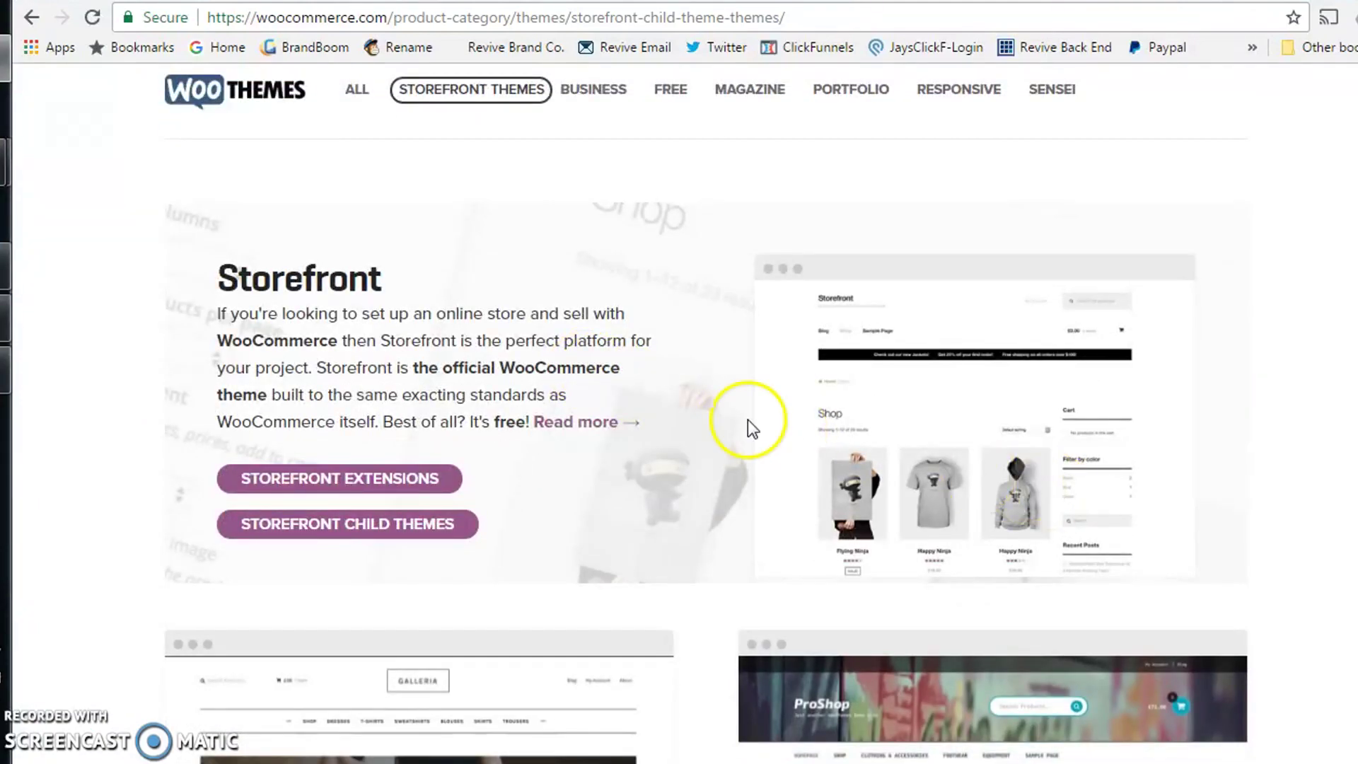
scroll(707, 431, "down", 6)
scroll(1131, 516, "down", 3)
scroll(580, 442, "up", 5)
scroll(580, 439, "down", 9)
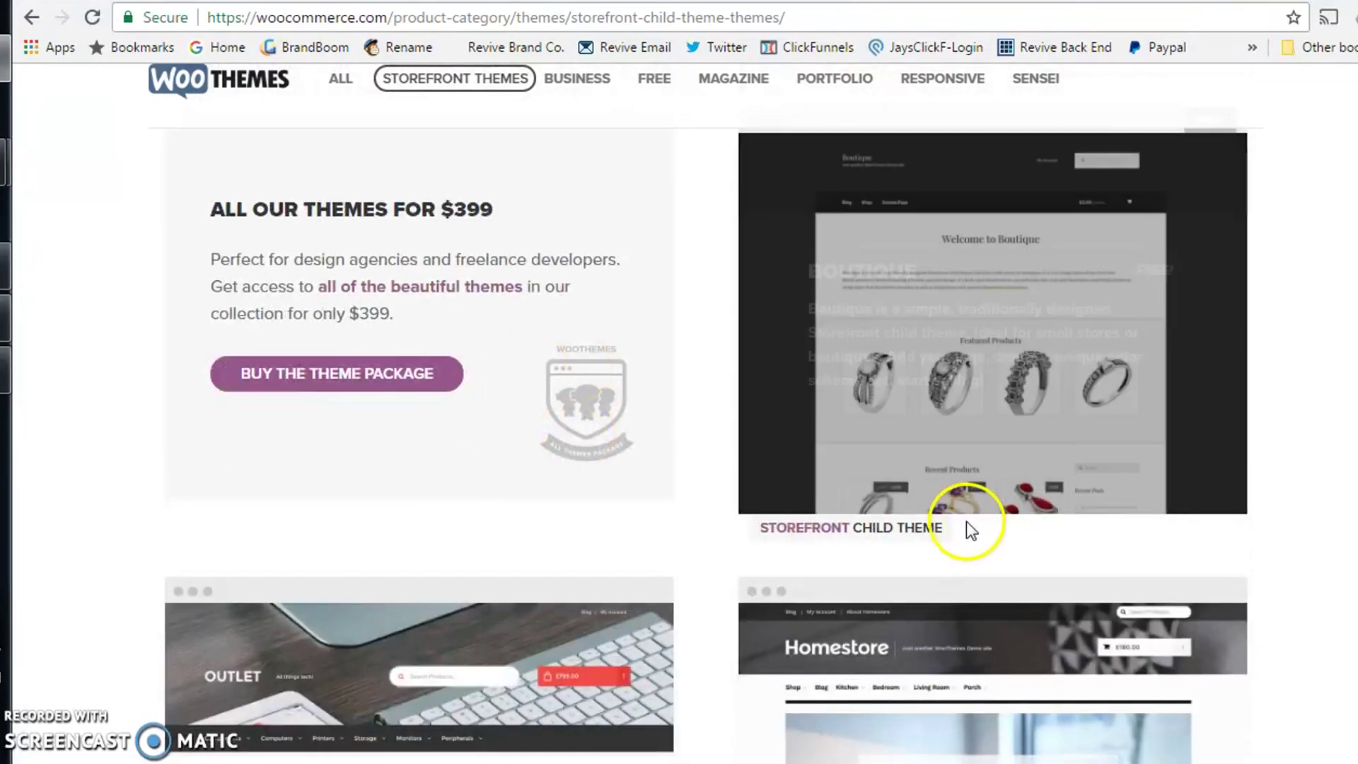
scroll(965, 524, "down", 5)
scroll(943, 539, "up", 20)
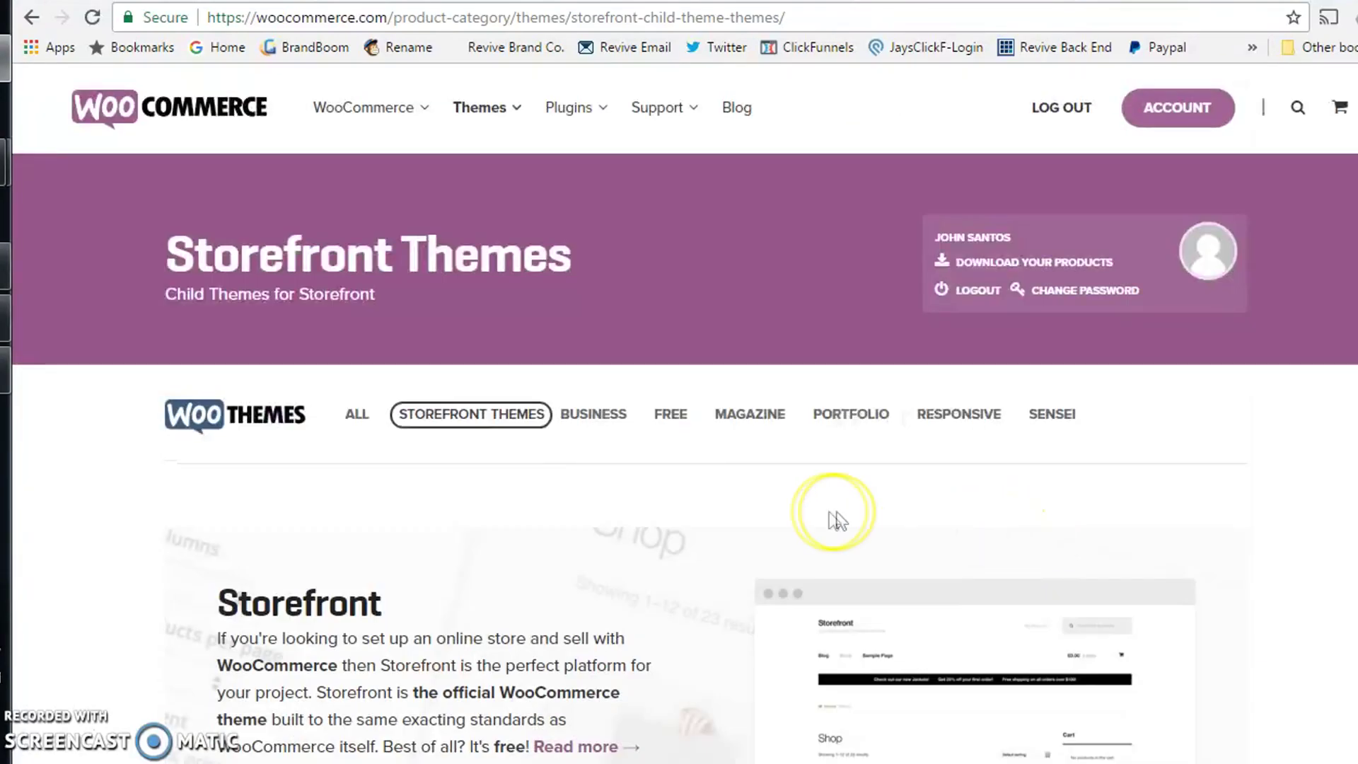
Step: Add the free Mystile theme to the cart, proceed to checkout and review the order form
left_click(683, 421)
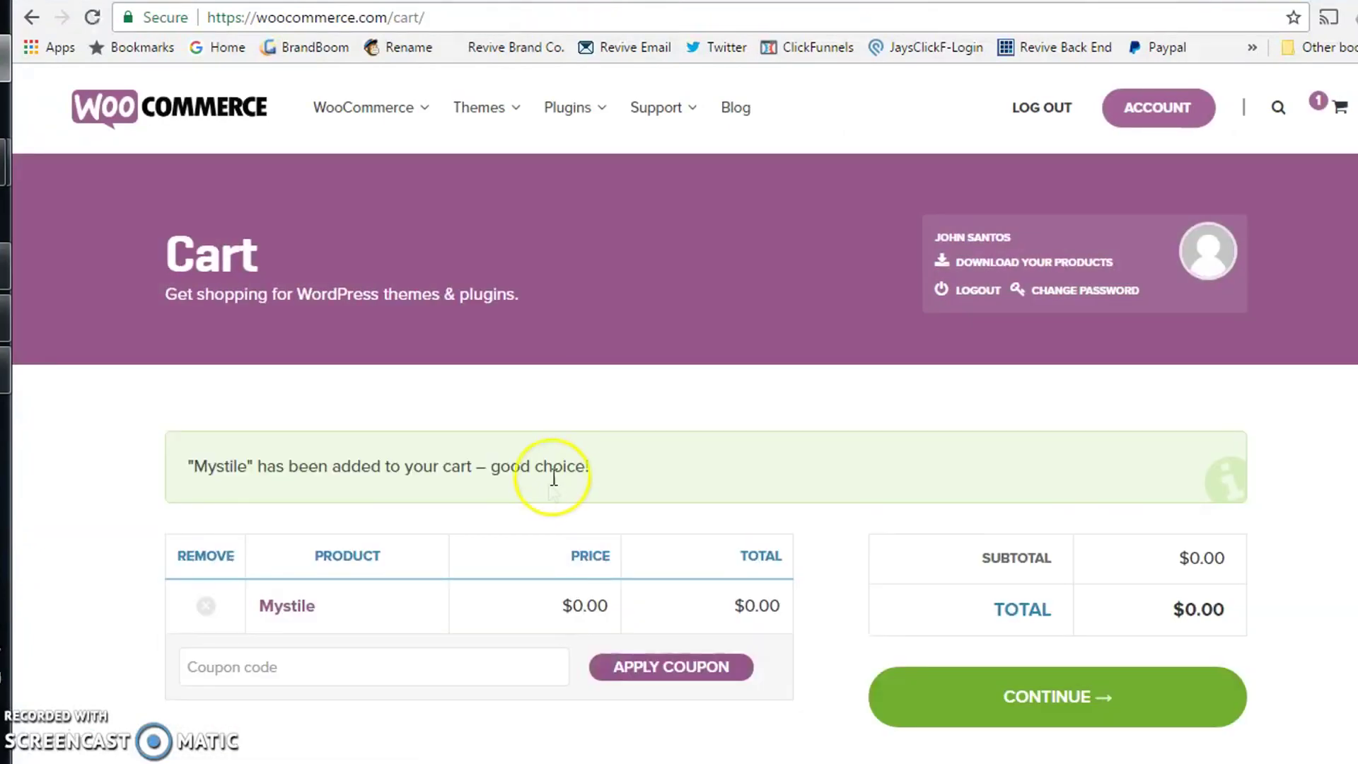
scroll(548, 478, "down", 3)
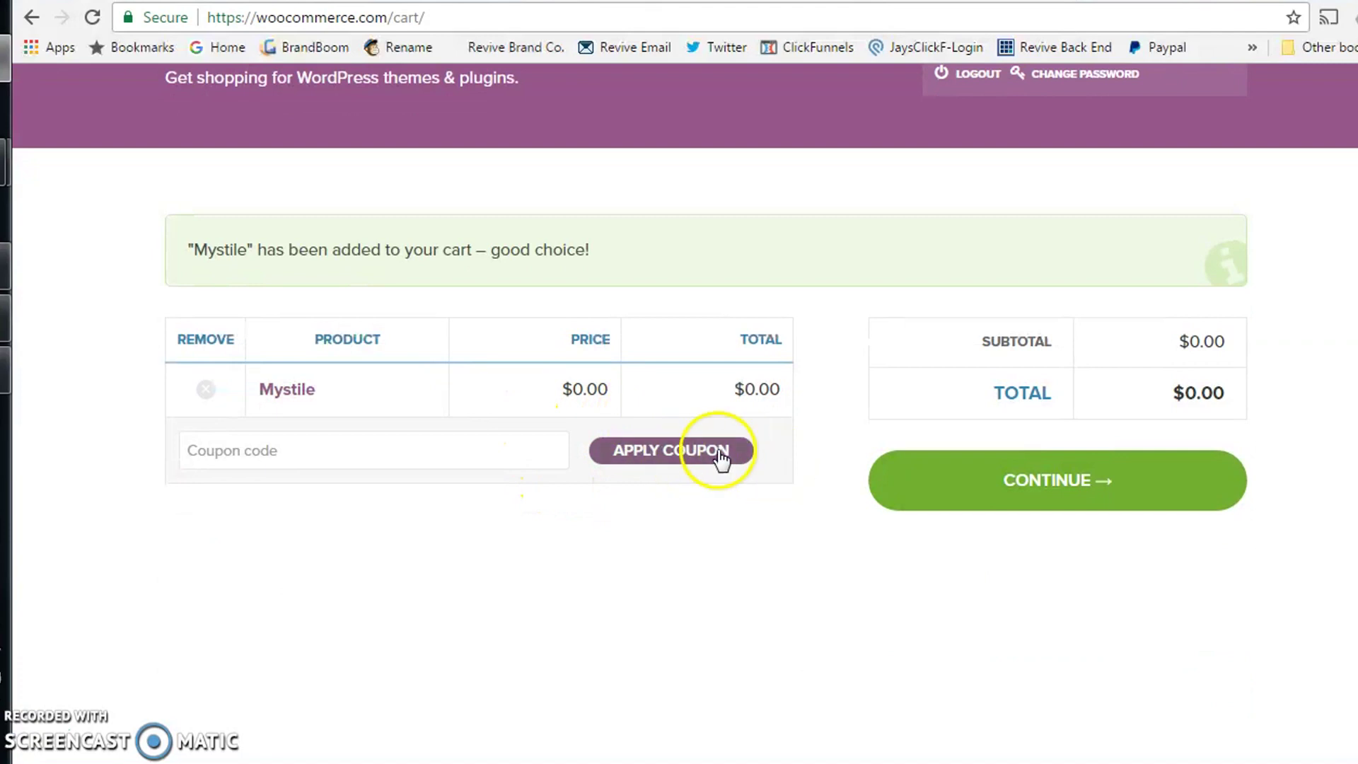
left_click(1126, 499)
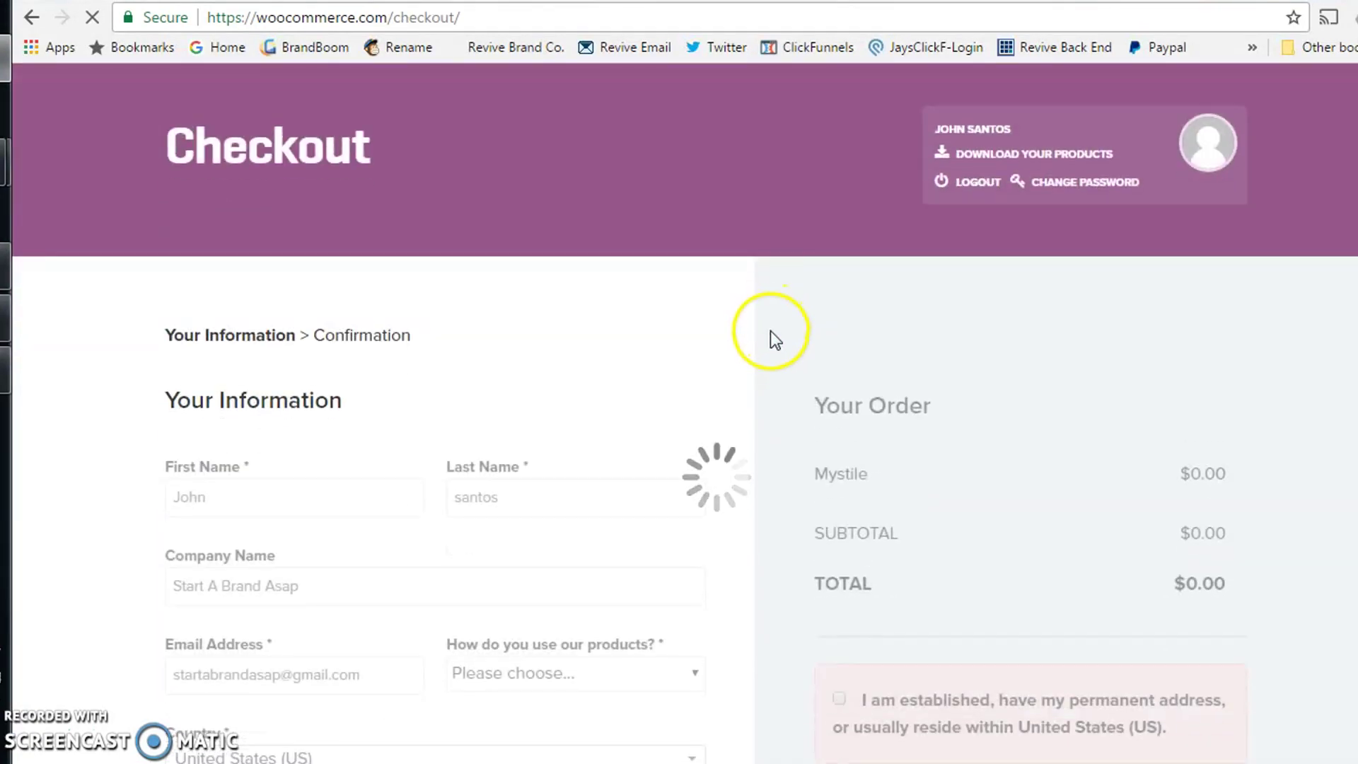
scroll(770, 337, "down", 3)
scroll(782, 363, "down", 15)
scroll(794, 384, "up", 20)
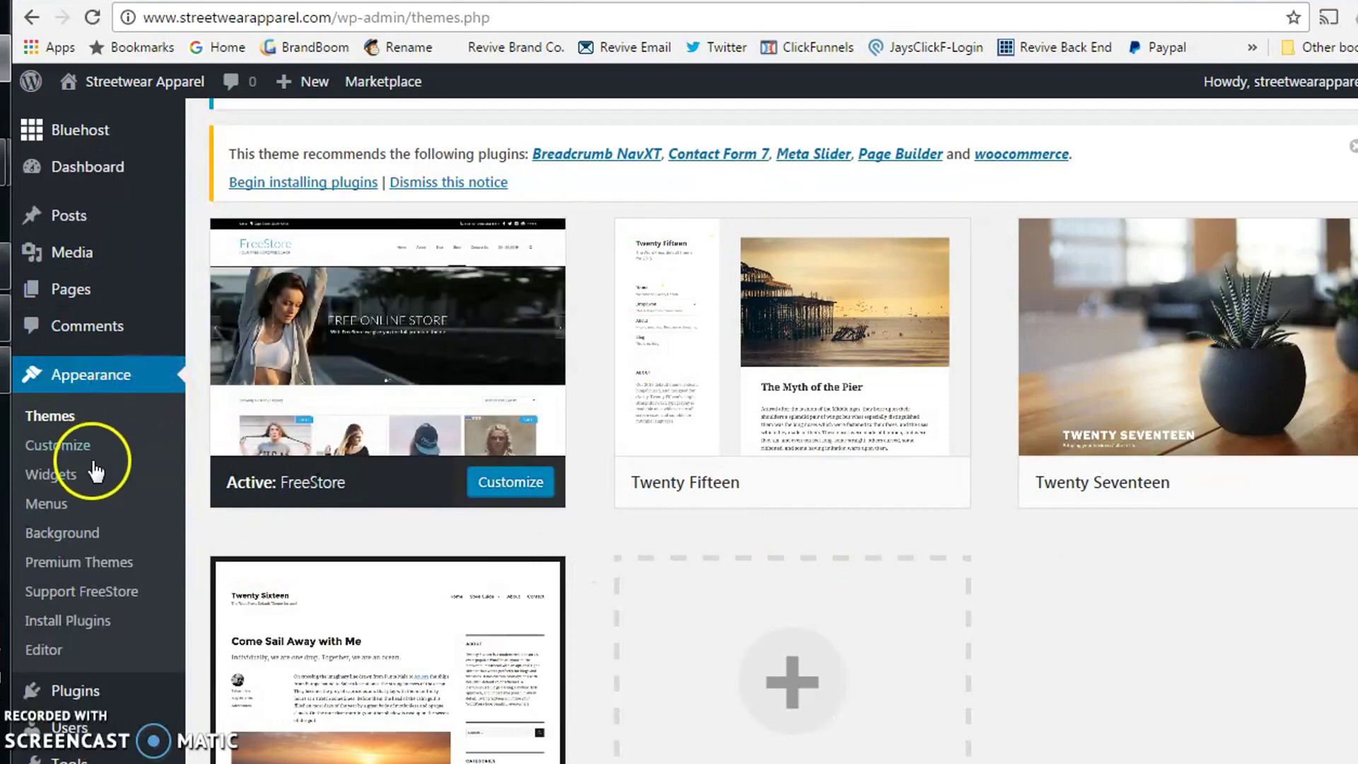
Step: Upload the mystile.zip file as a new theme for the WordPress site and install it
scroll(110, 367, "down", 2)
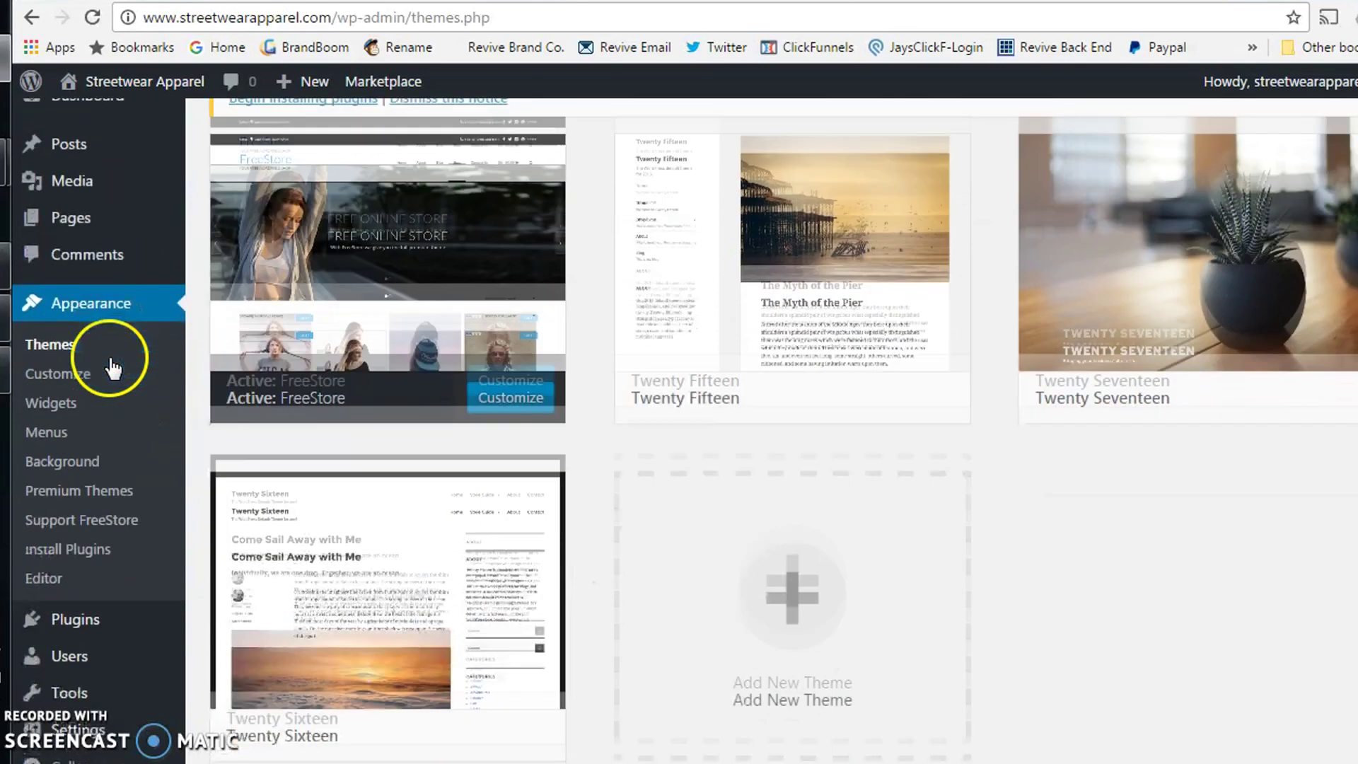
left_click(71, 346)
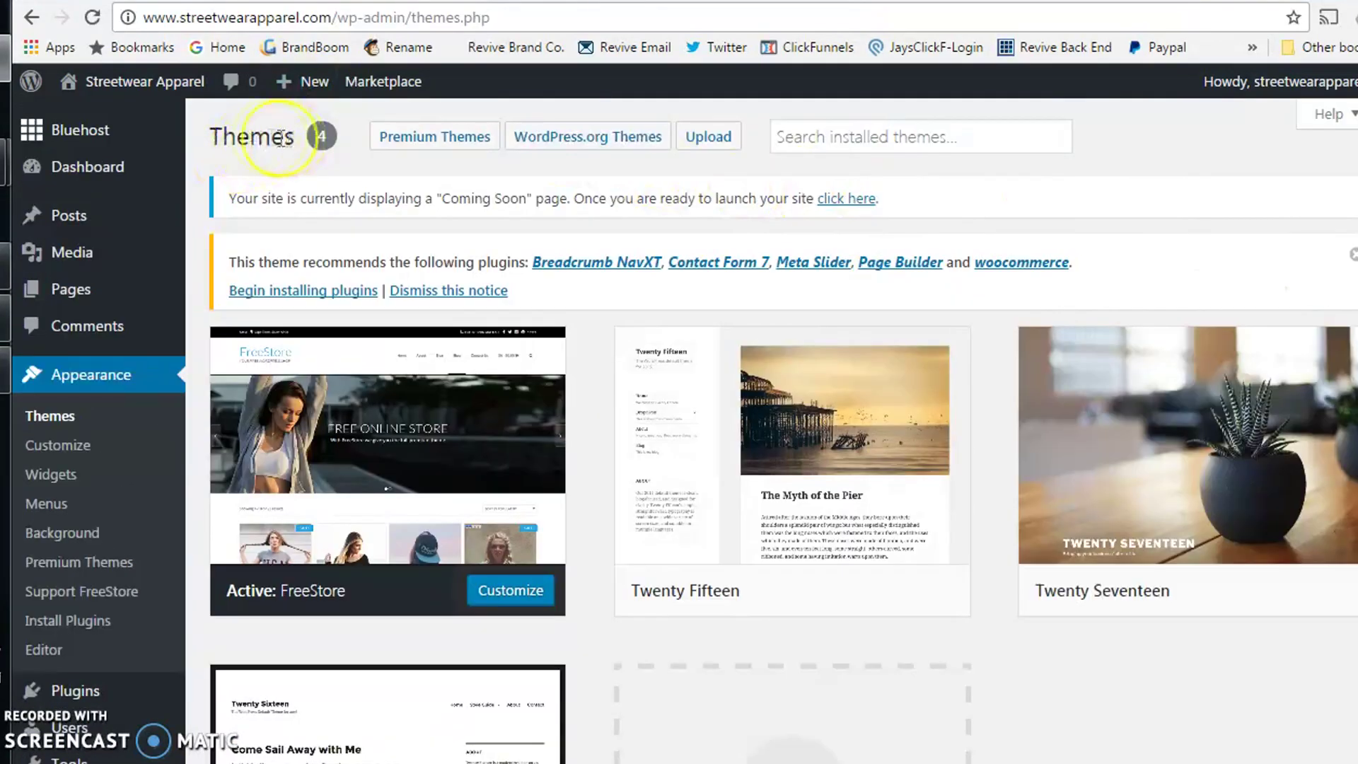
left_click(721, 139)
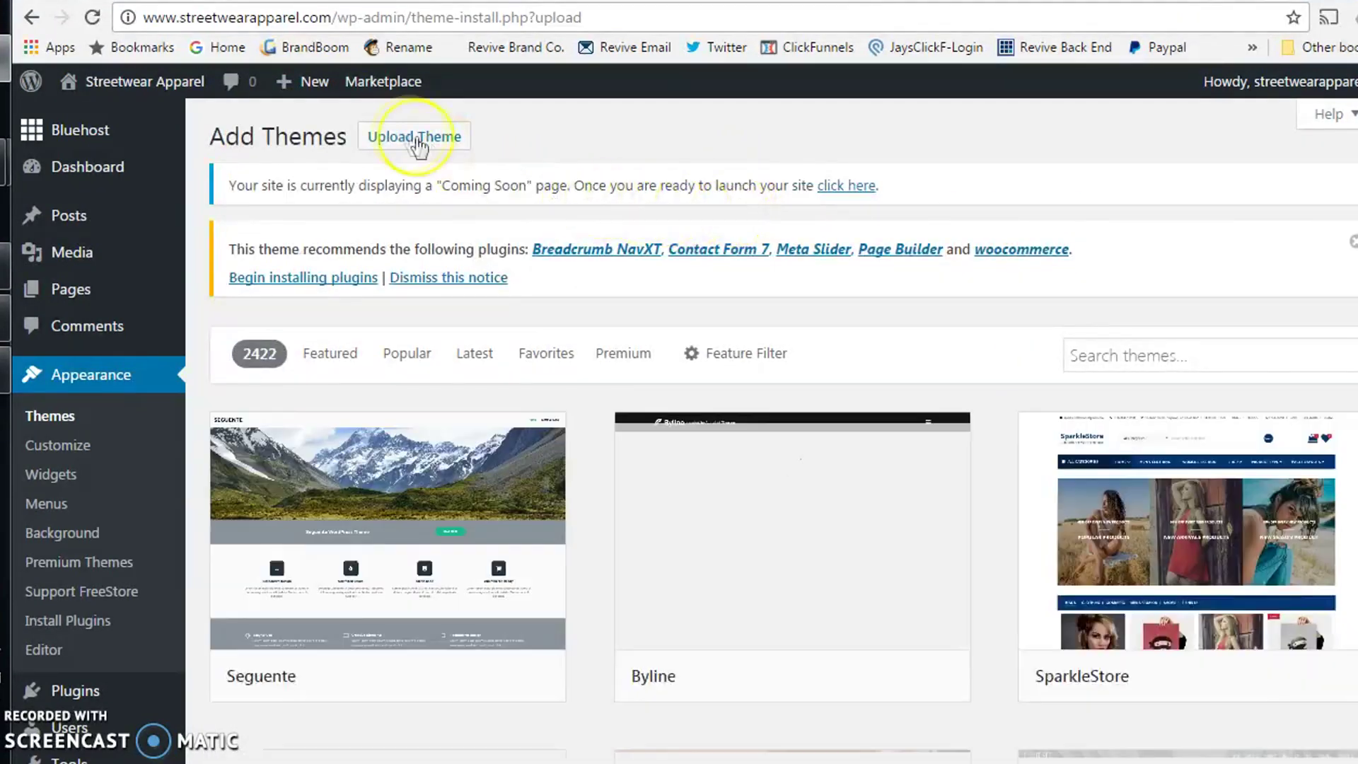
left_click(411, 142)
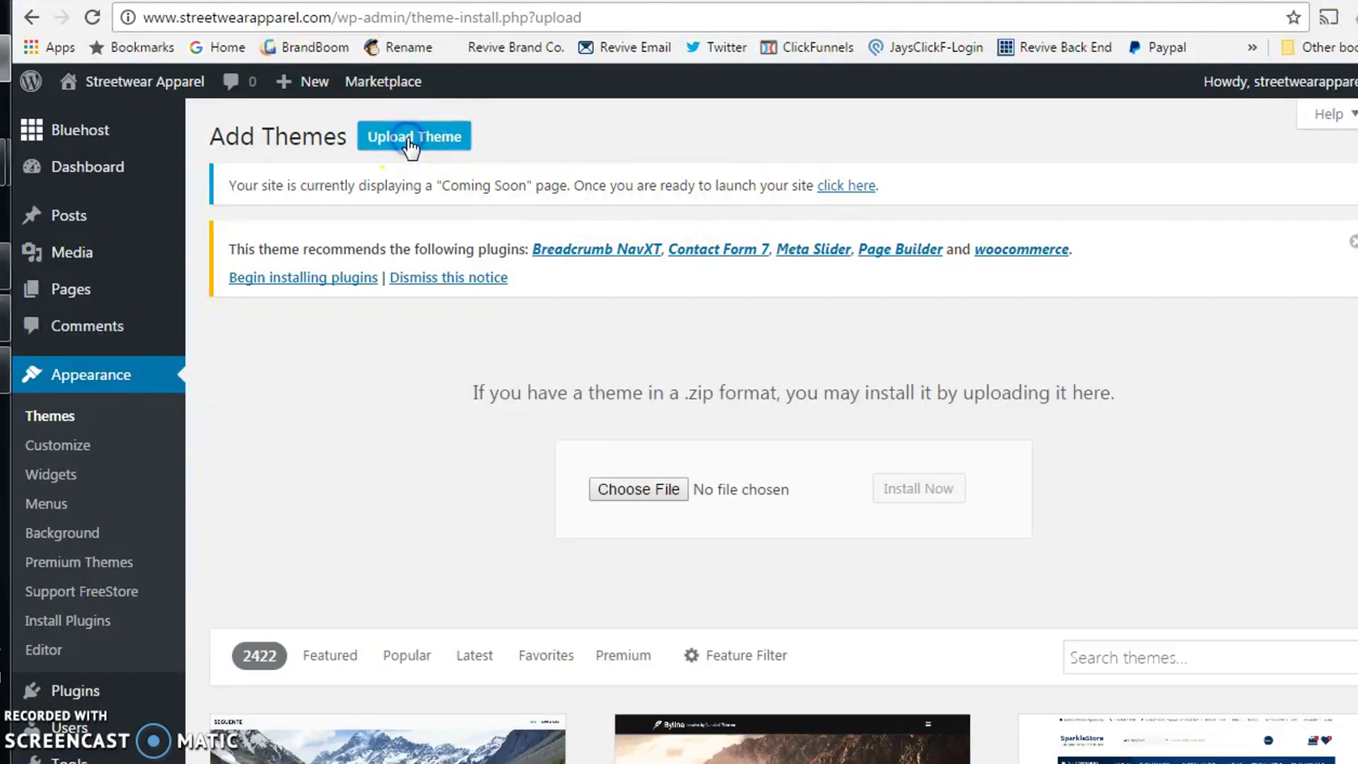
left_click(646, 493)
left_click(1215, 716)
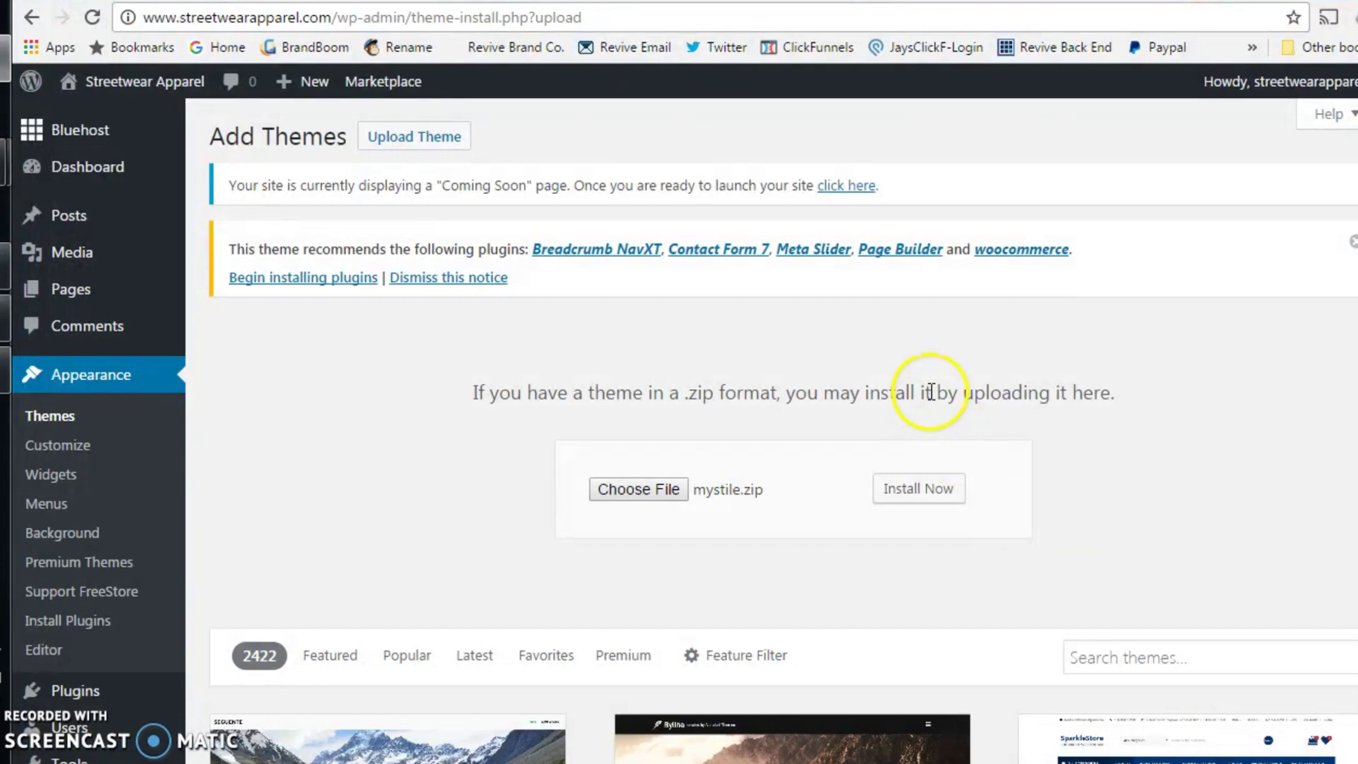
left_click(918, 488)
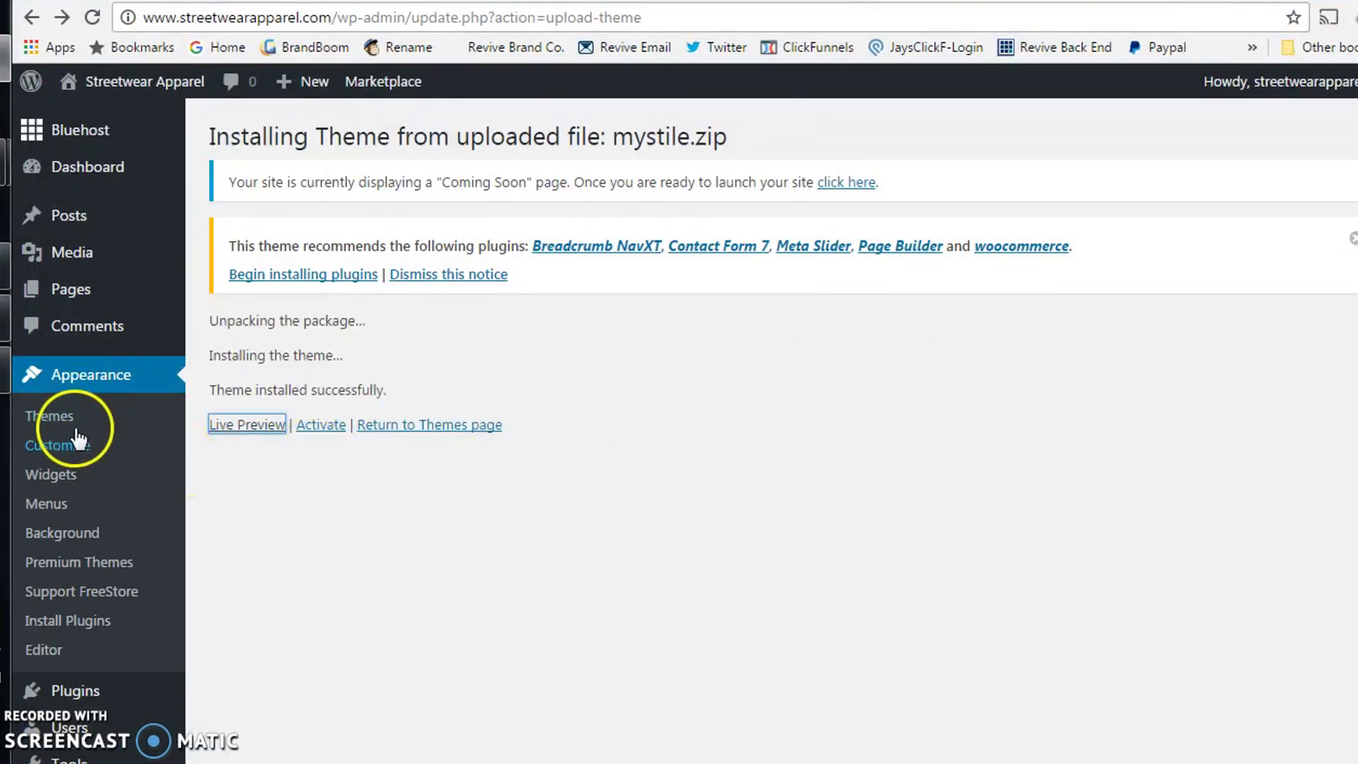
Step: Activate the Mystile theme, and install and activate its supported WooCommerce plugin
left_click(46, 416)
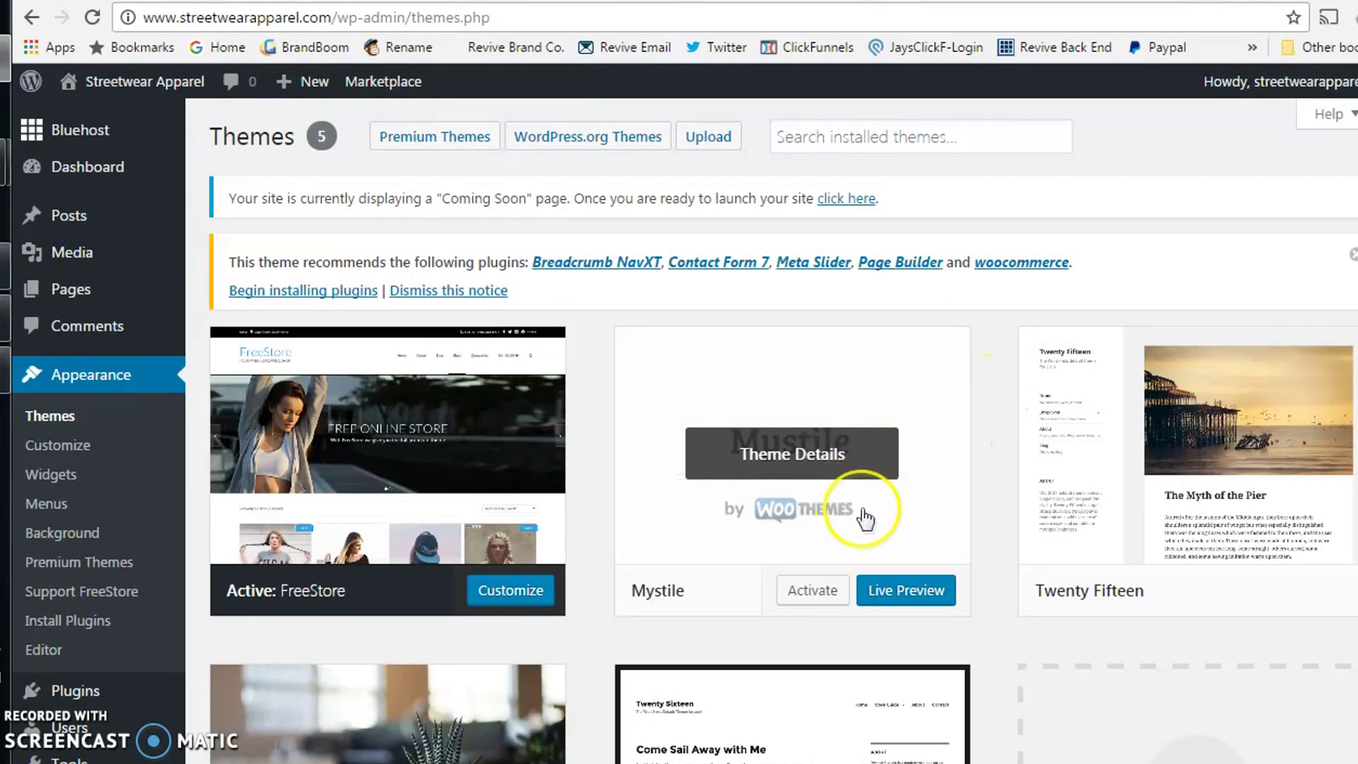
left_click(829, 591)
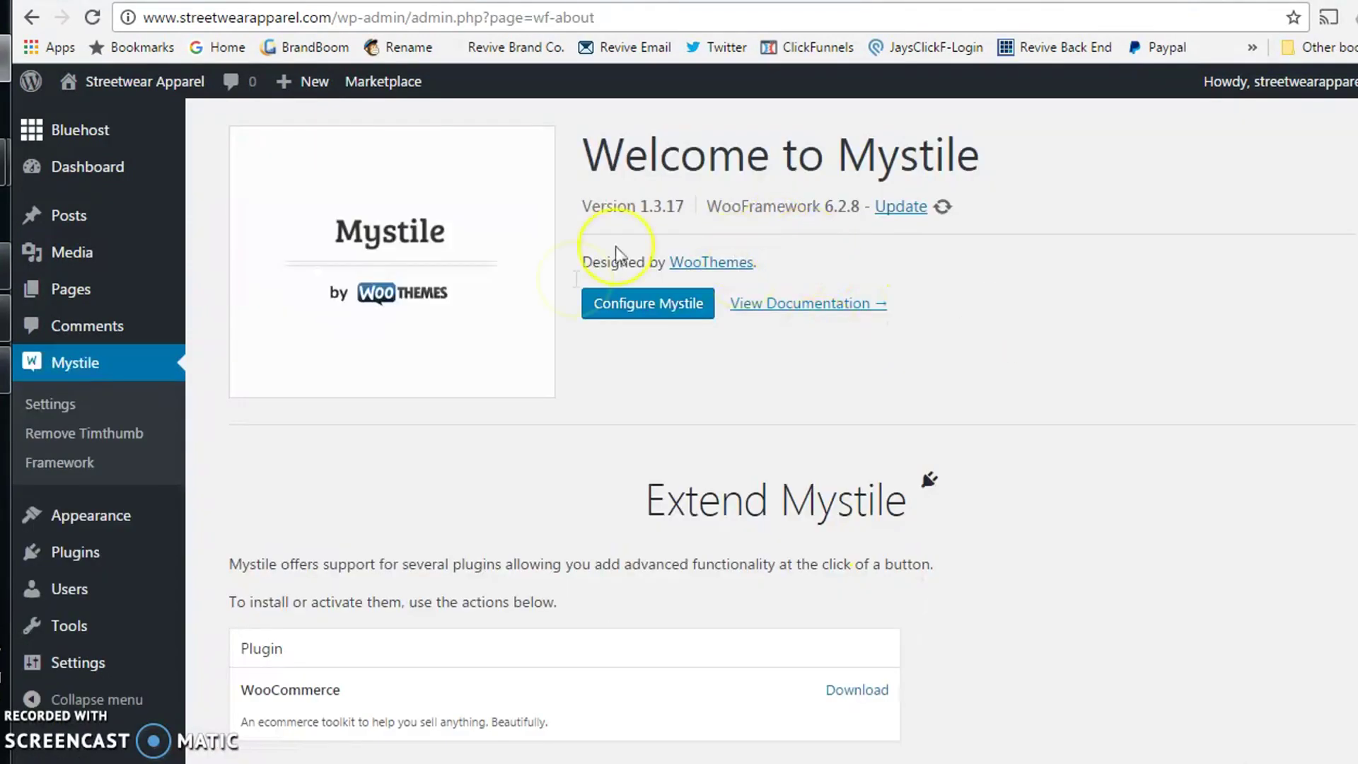
scroll(771, 332, "down", 2)
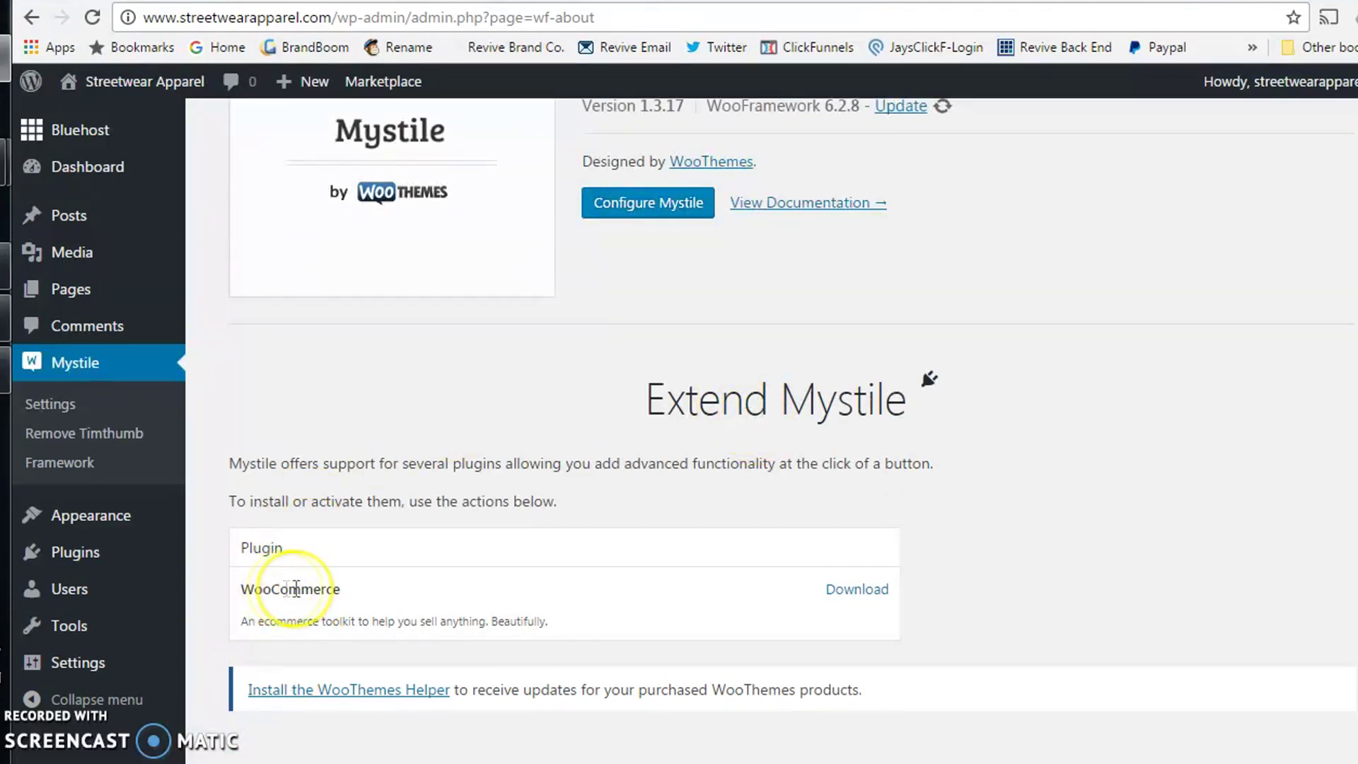
left_click(856, 588)
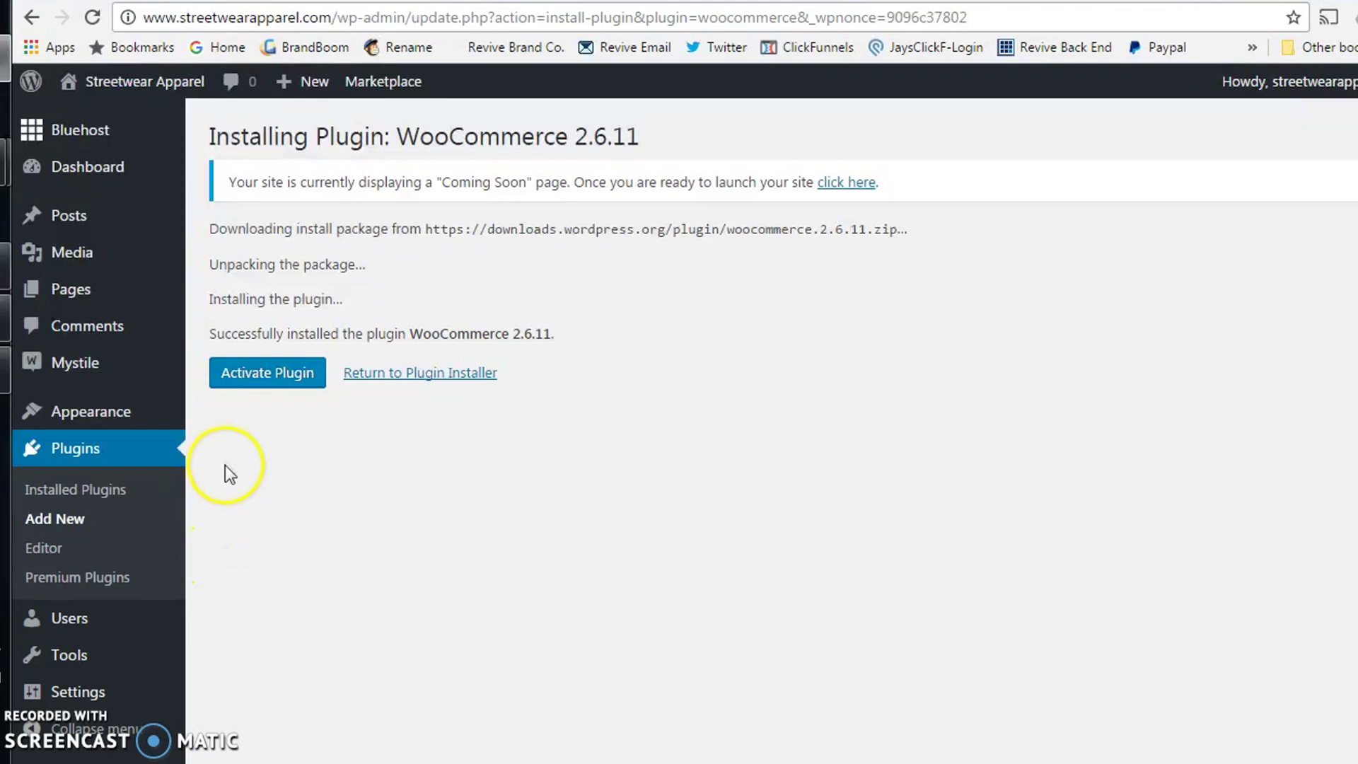
left_click(287, 382)
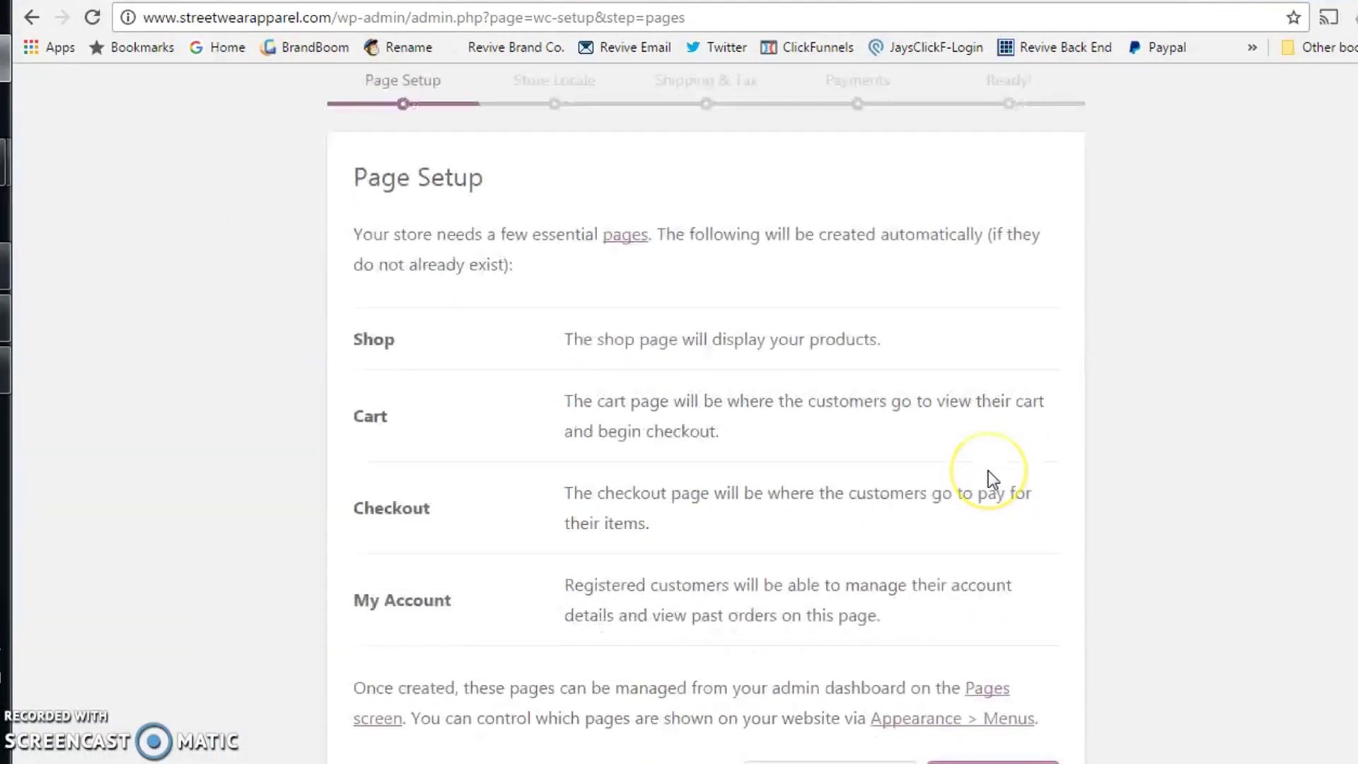
Step: Review the Page Setup stage and continue, accepting the automatic Shop, Cart, Checkout and My Account pages
scroll(987, 470, "down", 1)
scroll(987, 469, "up", 3)
scroll(987, 470, "down", 2)
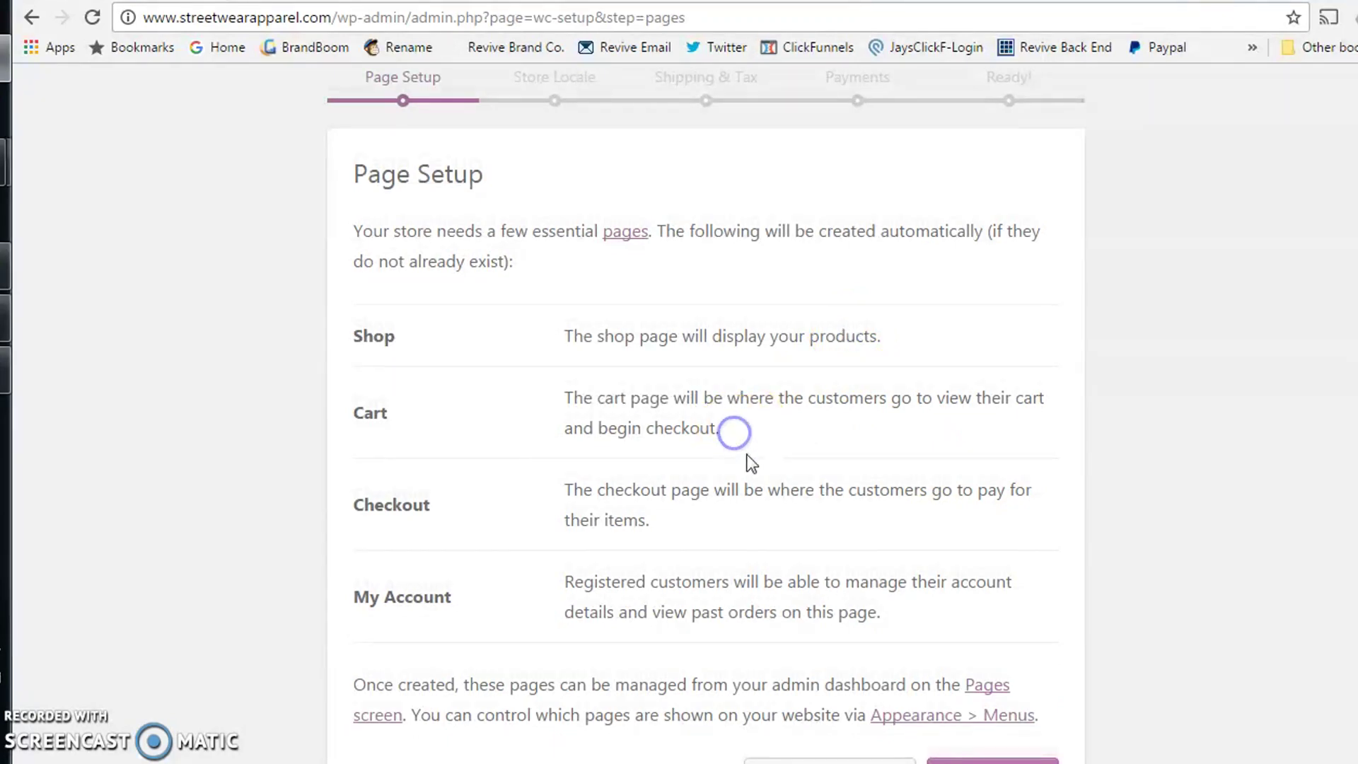
scroll(706, 461, "down", 1)
left_click(1009, 721)
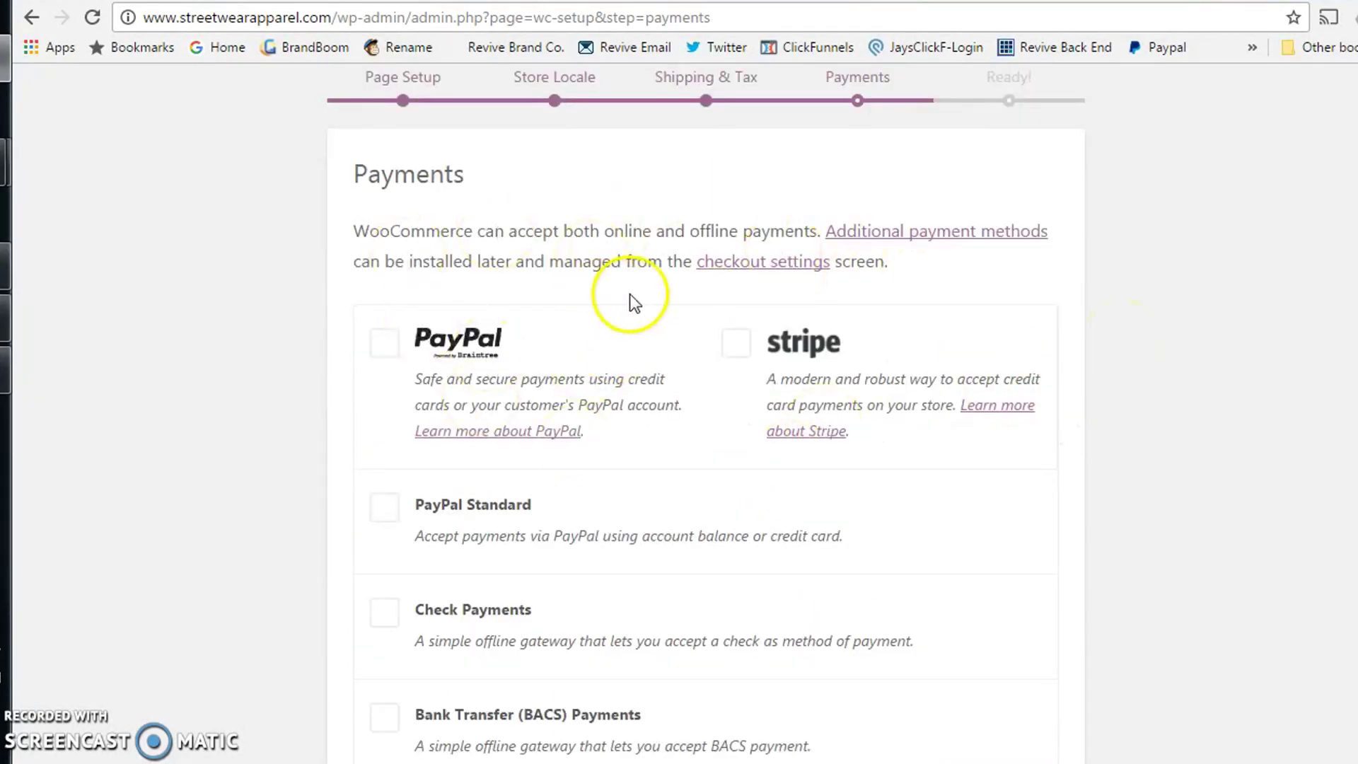
Step: Enable PayPal by Braintree and Stripe as the store's payment methods and complete the payments setup
scroll(946, 349, "down", 2)
left_click(384, 234)
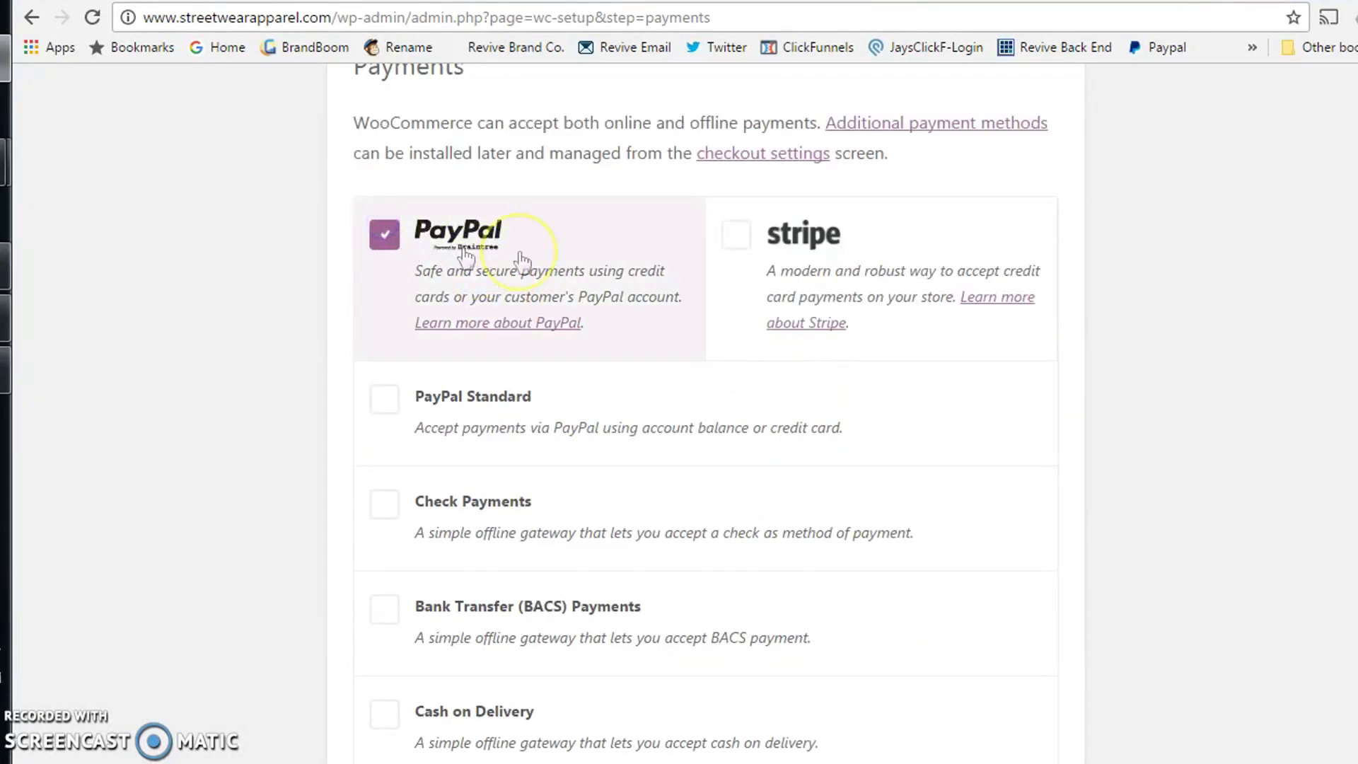
left_click(736, 234)
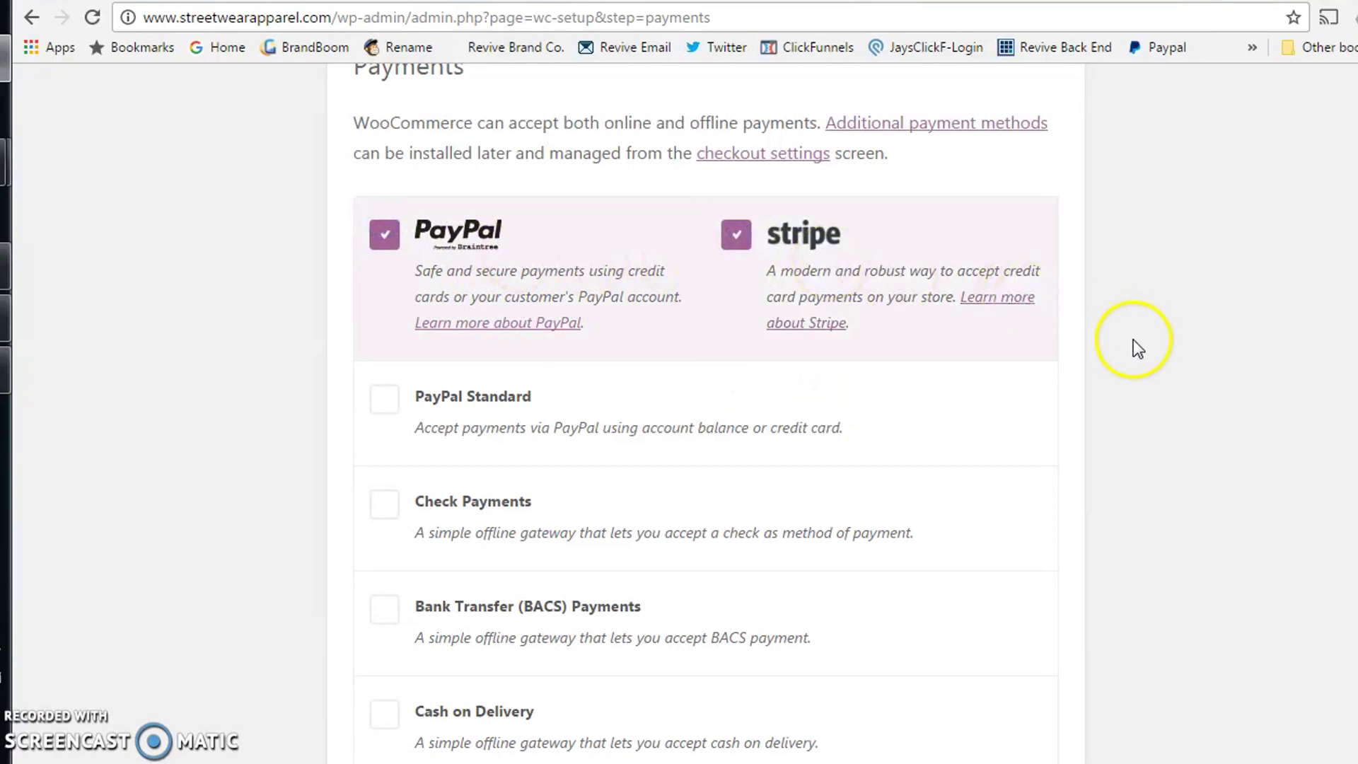
scroll(1122, 358, "down", 2)
key("Return")
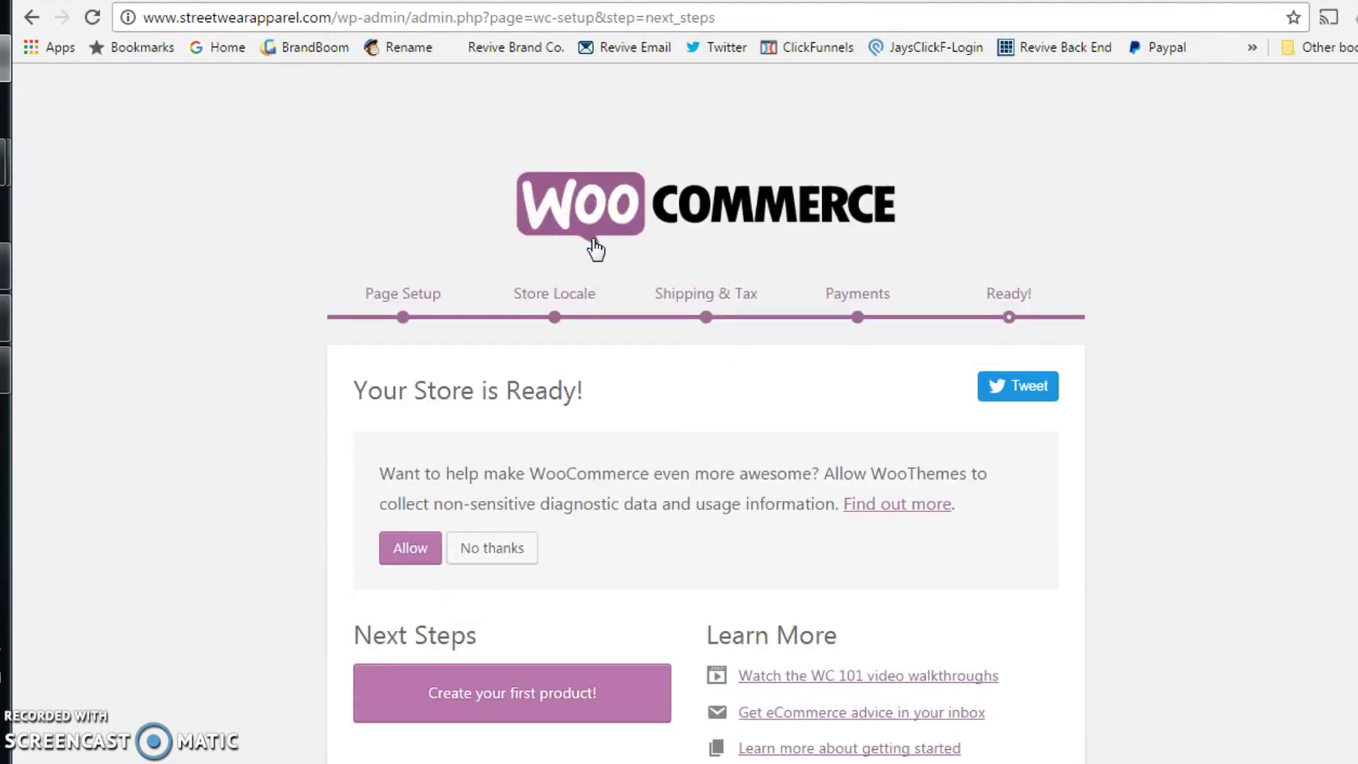
Step: Title the new product Exchange Backpack and set Exchange-Front-sm.png from the media library as its product image
left_click(698, 230)
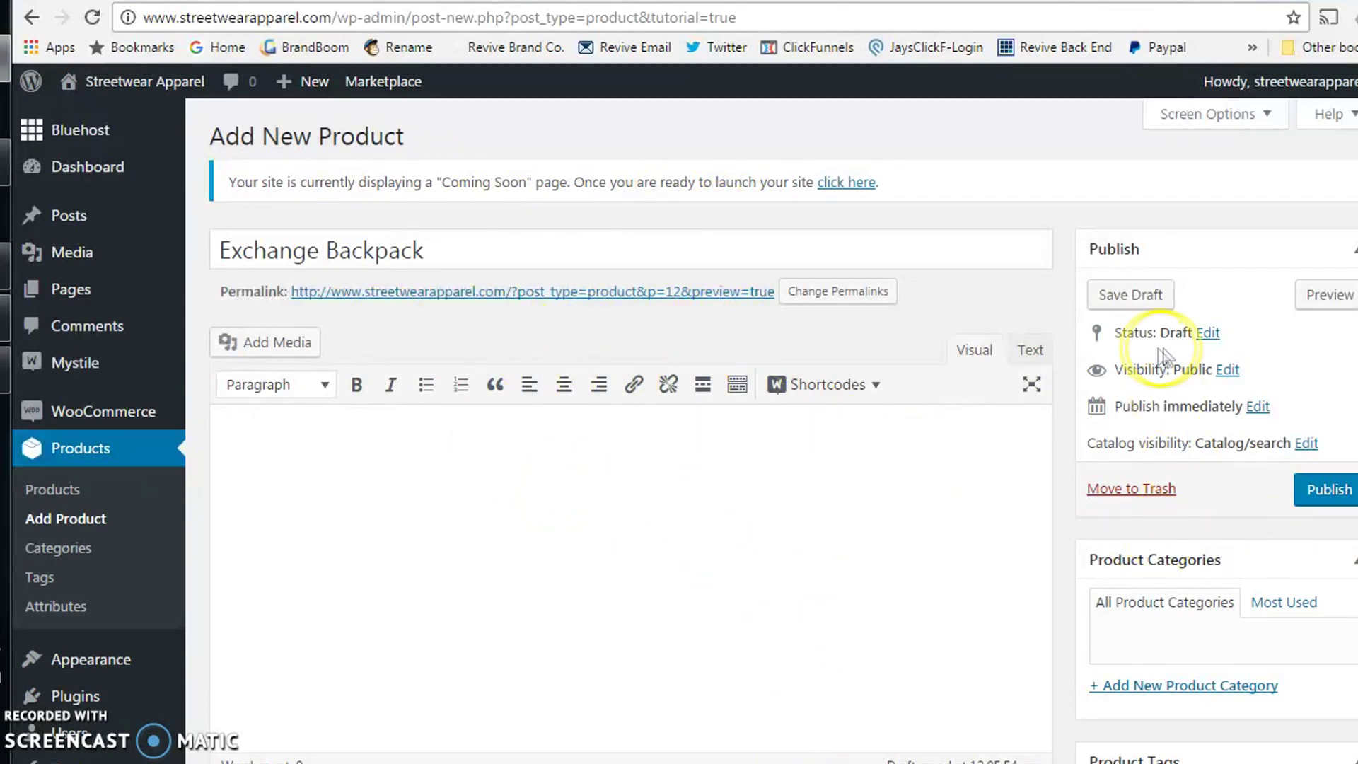
scroll(1164, 357, "down", 6)
scroll(1164, 364, "down", 3)
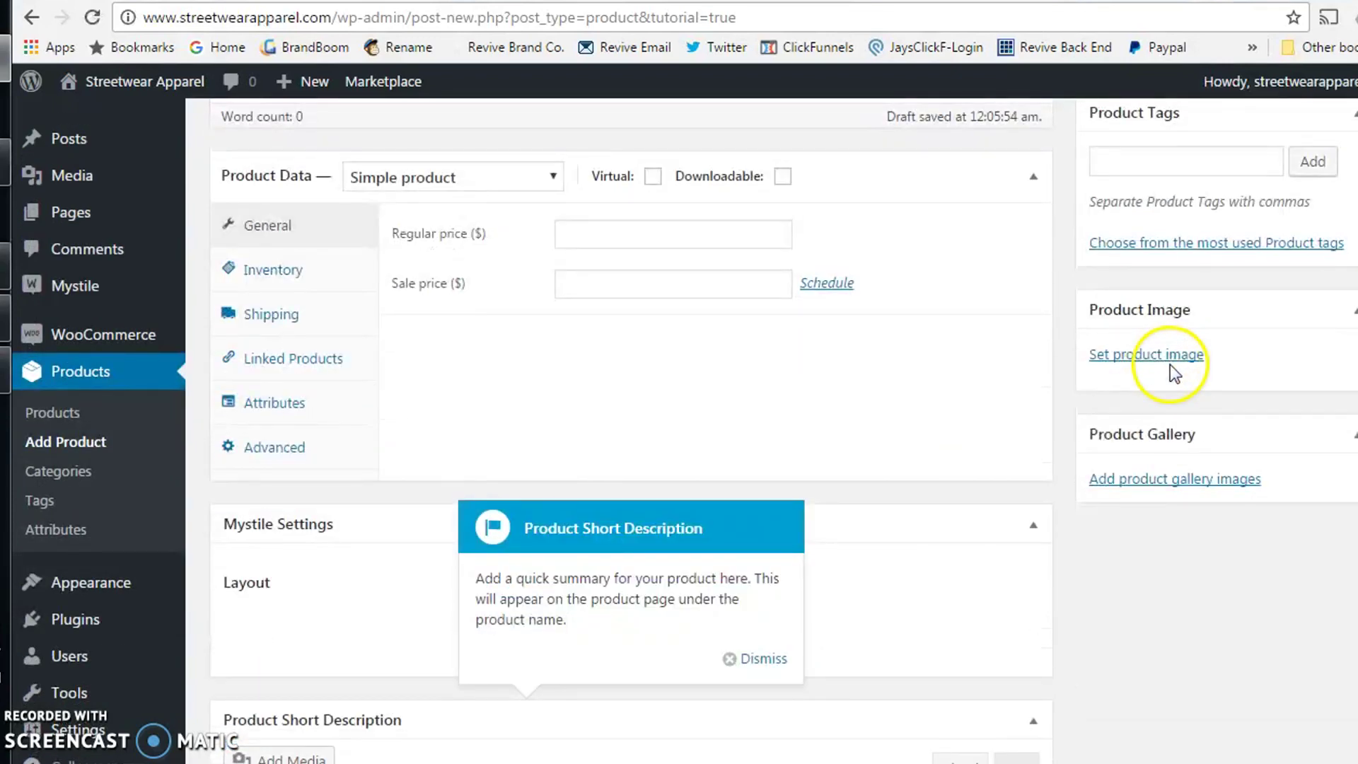
left_click(1174, 357)
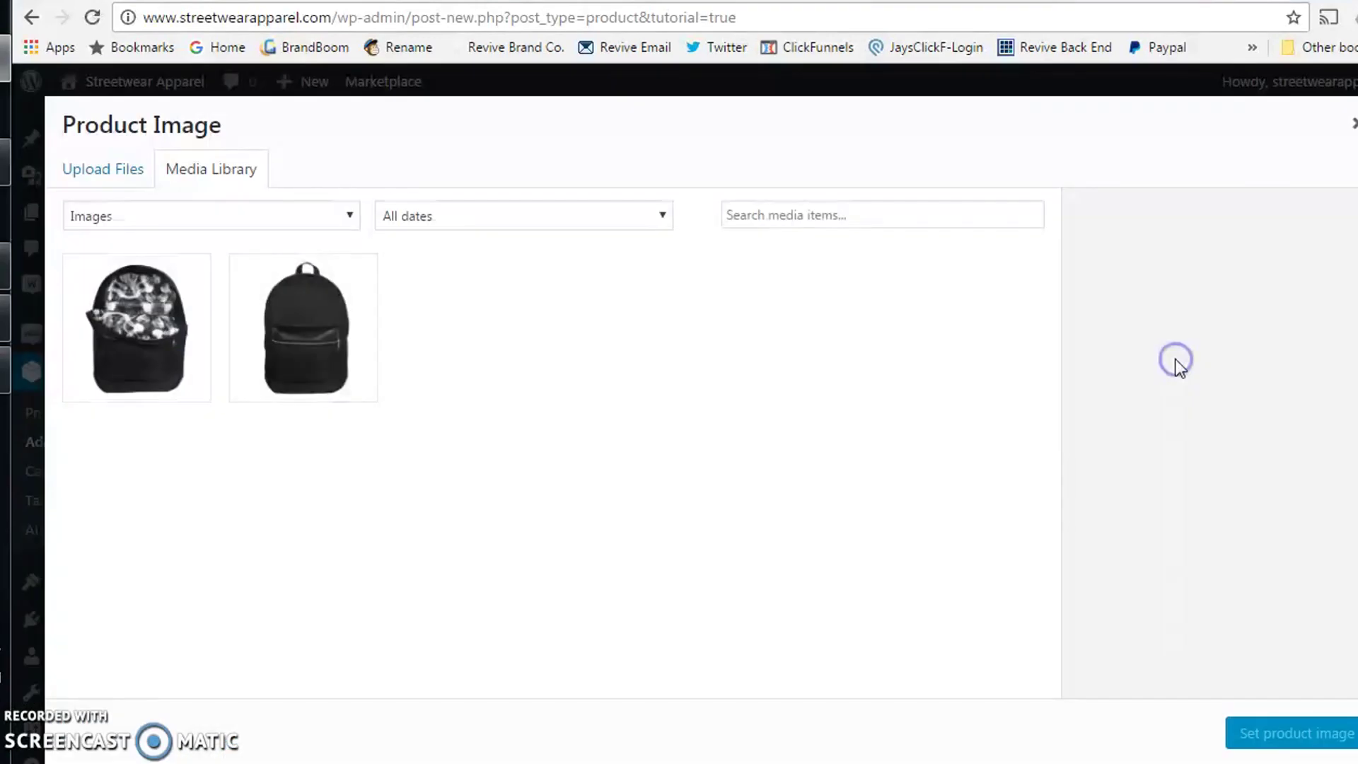
left_click(330, 333)
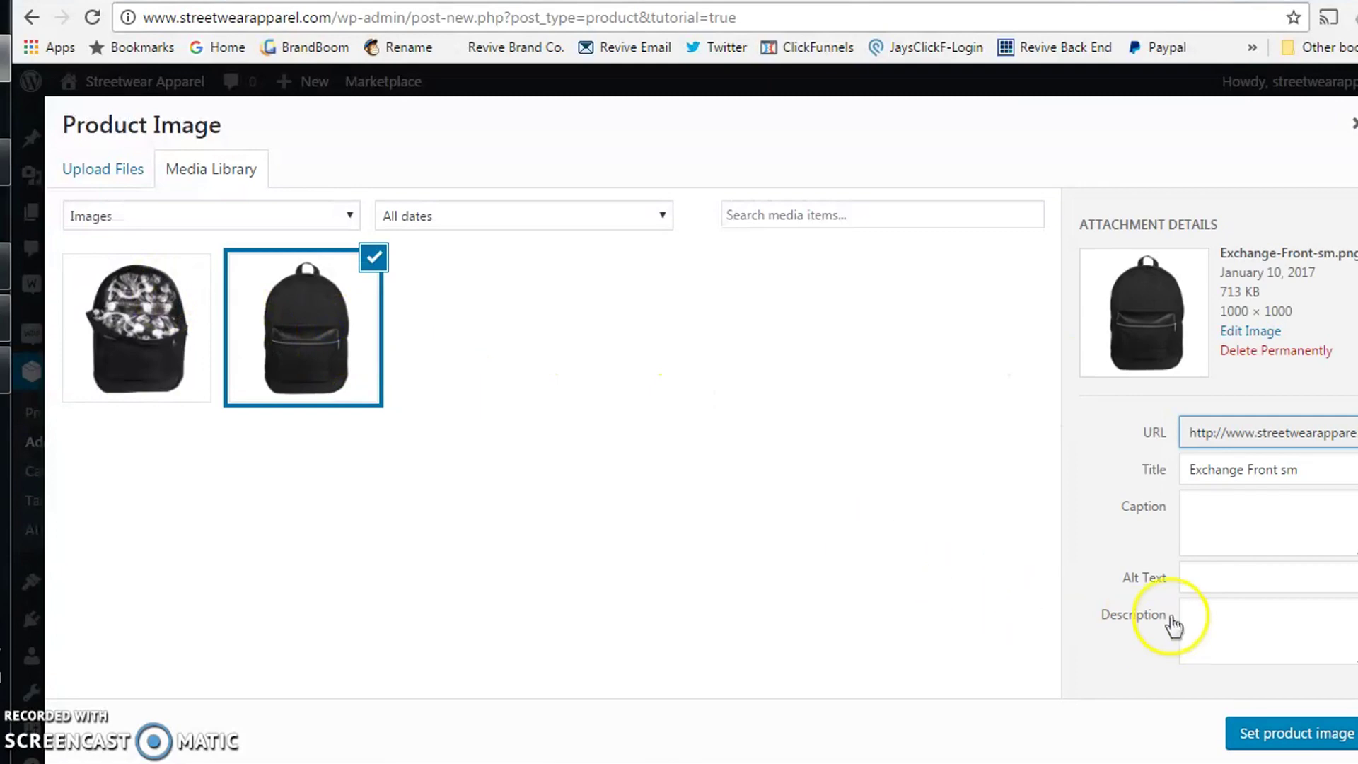
left_click(1291, 732)
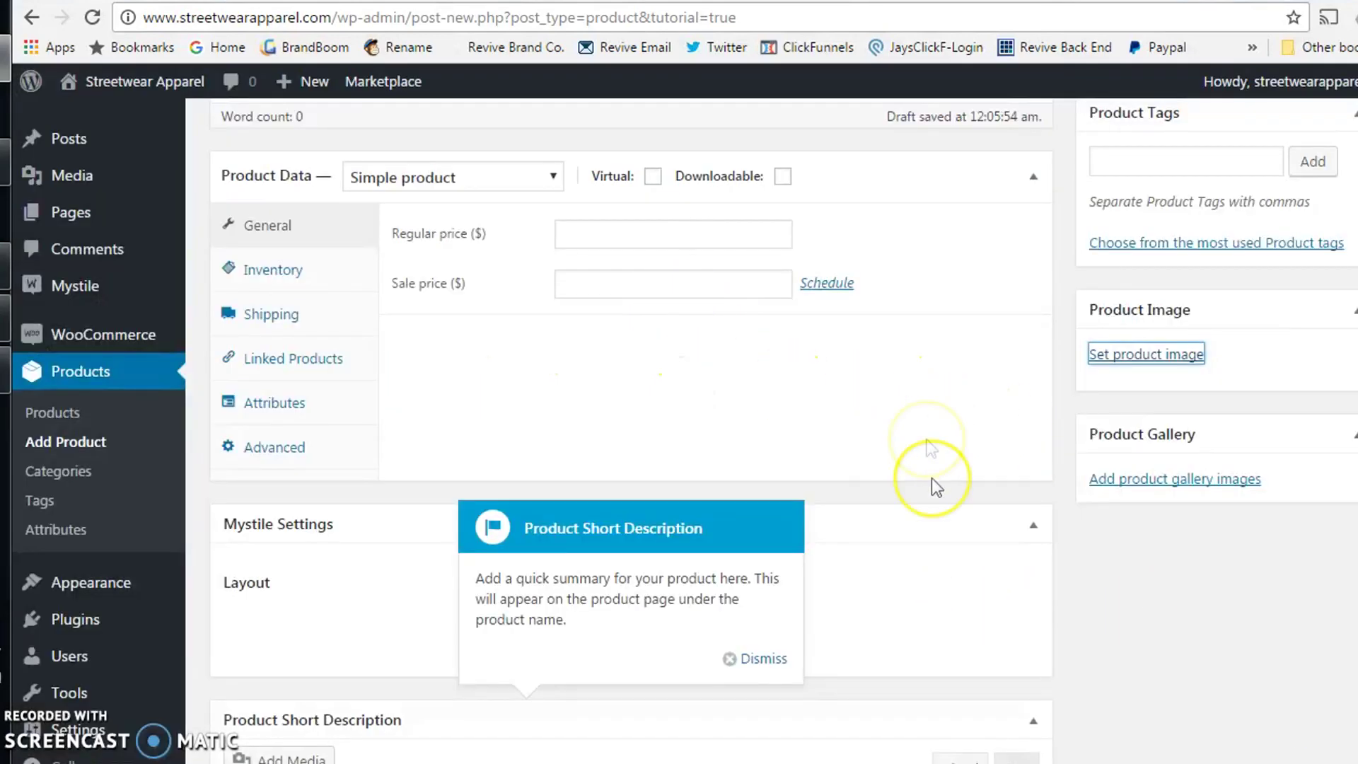
scroll(1239, 472, "down", 2)
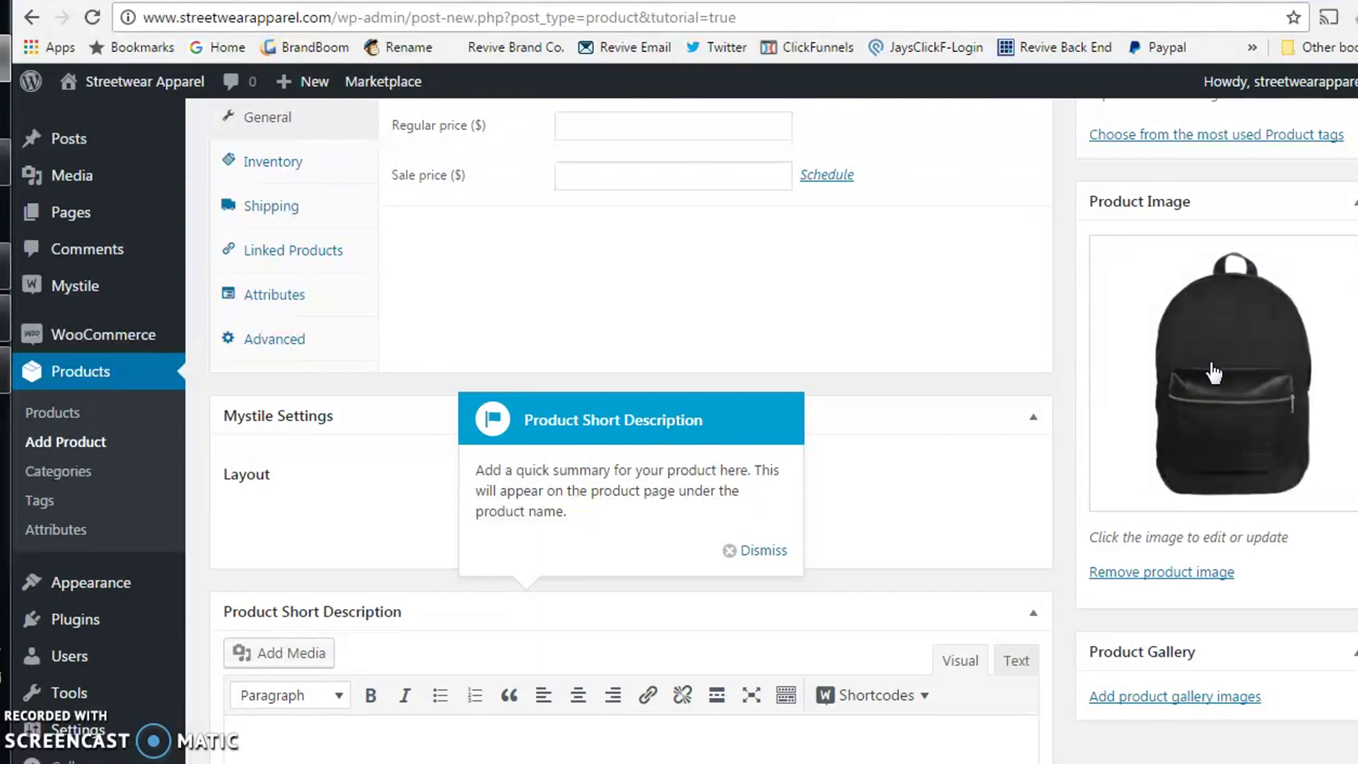
scroll(1213, 373, "down", 1)
scroll(1229, 350, "down", 1)
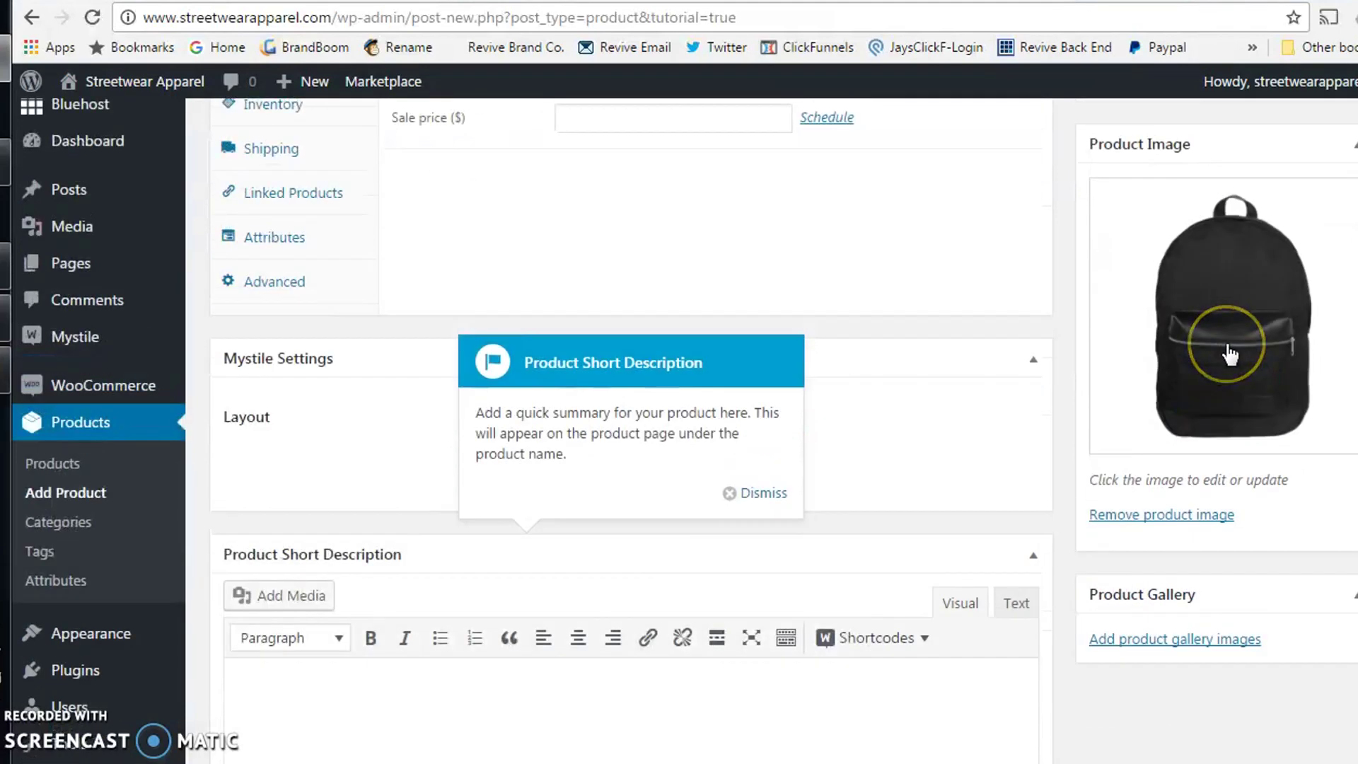
scroll(1230, 353, "up", 1)
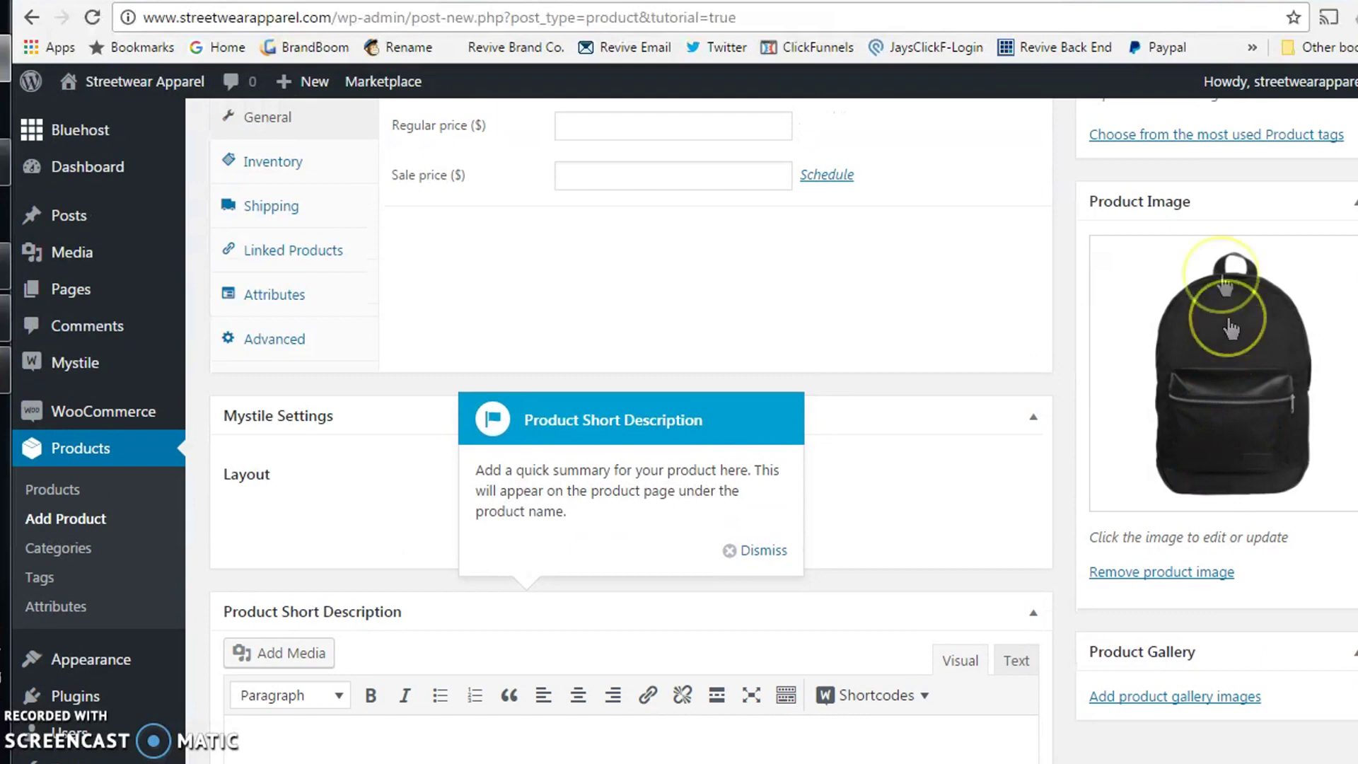
Step: Add the open-backpack photo from the media library to the product gallery
scroll(1197, 349, "down", 2)
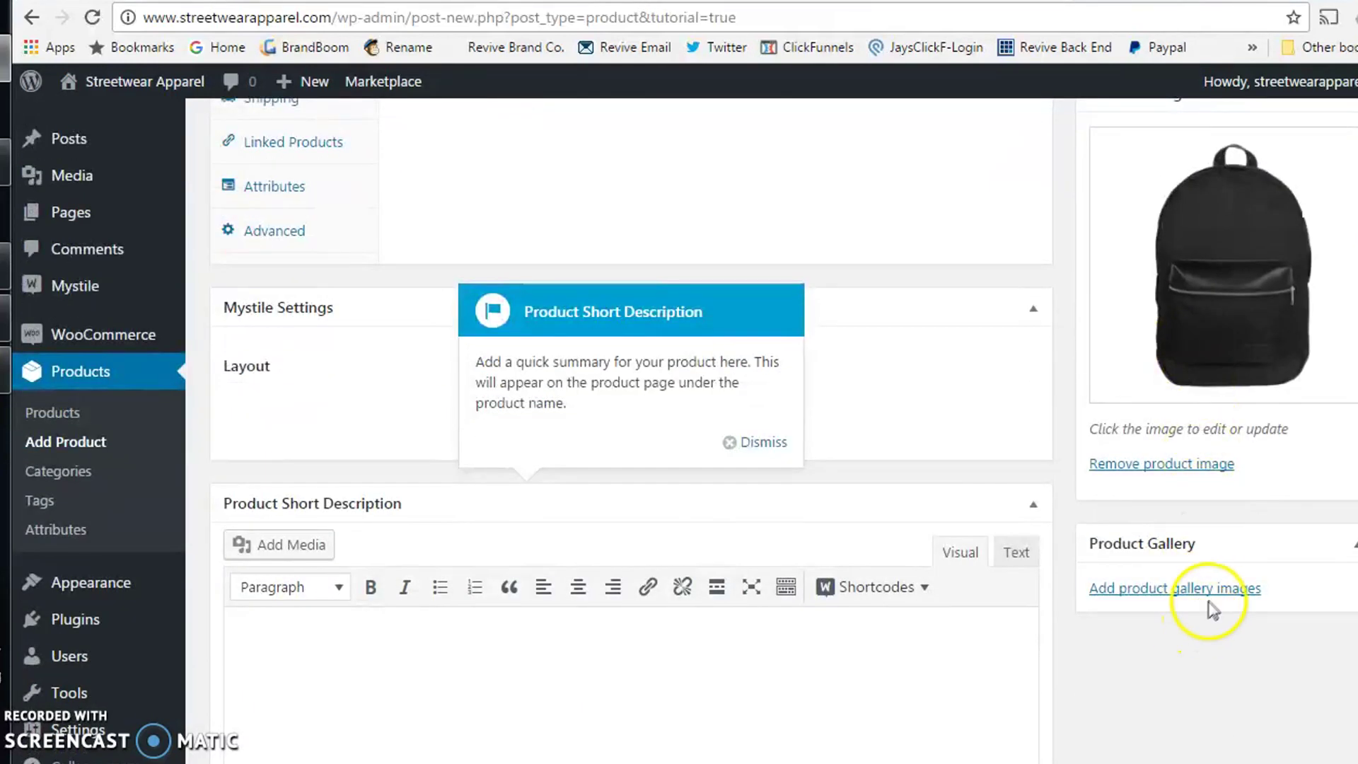
left_click(1212, 591)
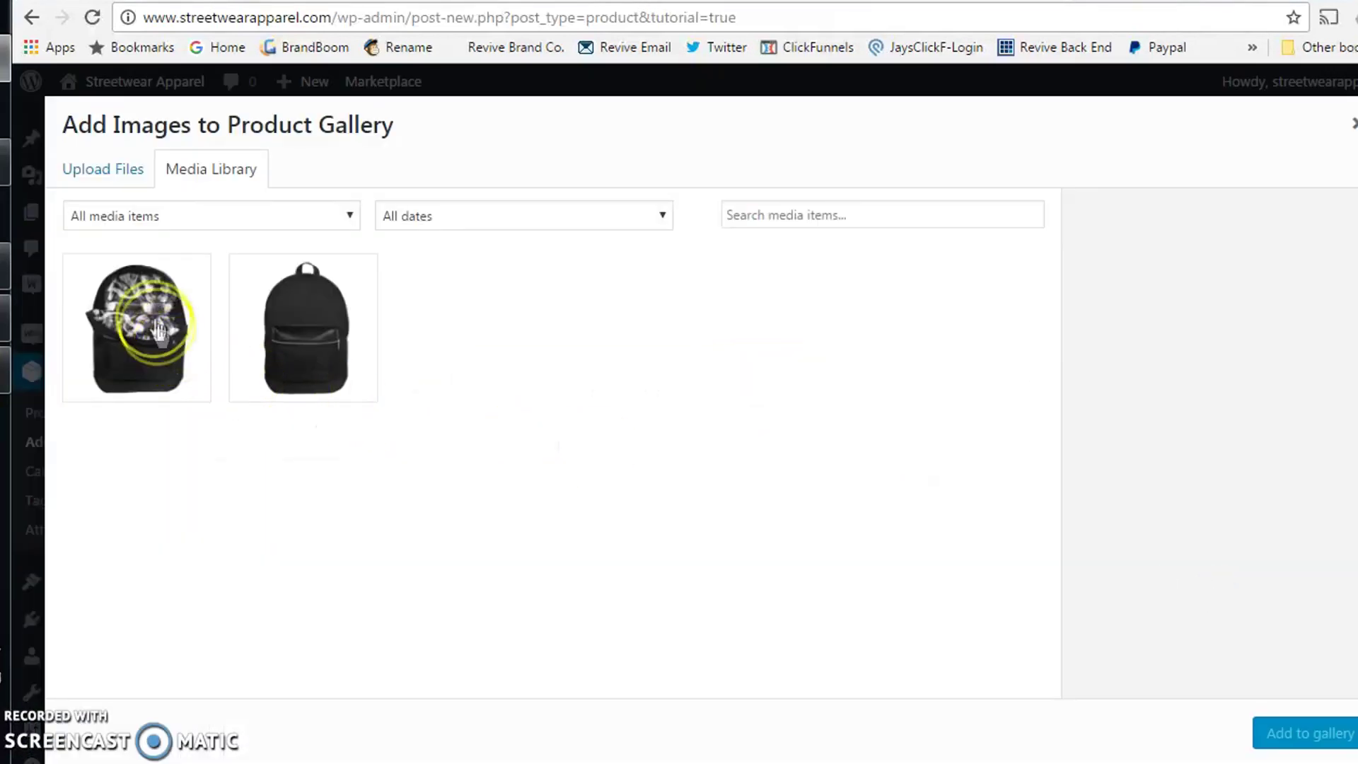
left_click(161, 336)
left_click(1315, 732)
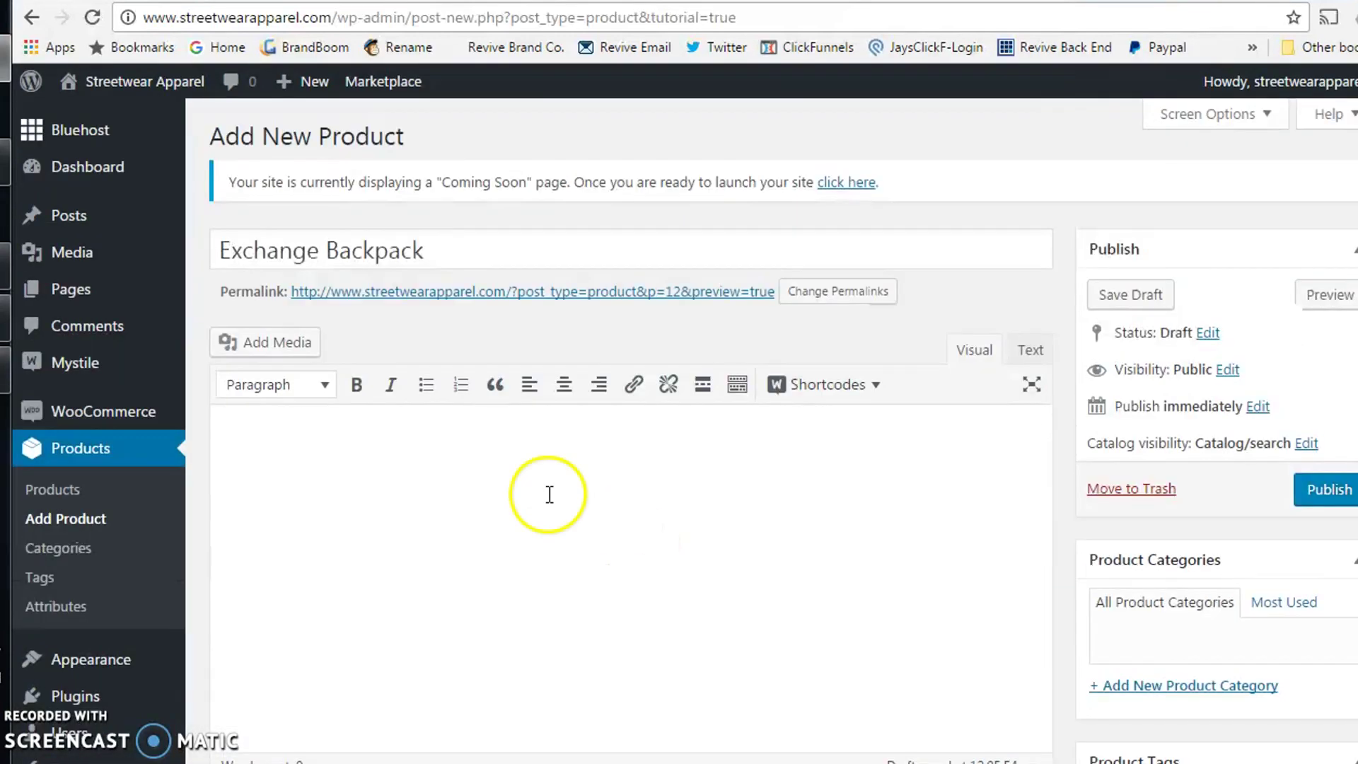
Step: Set the Exchange Backpack's regular price to $49.99 in the product data
left_click(548, 515)
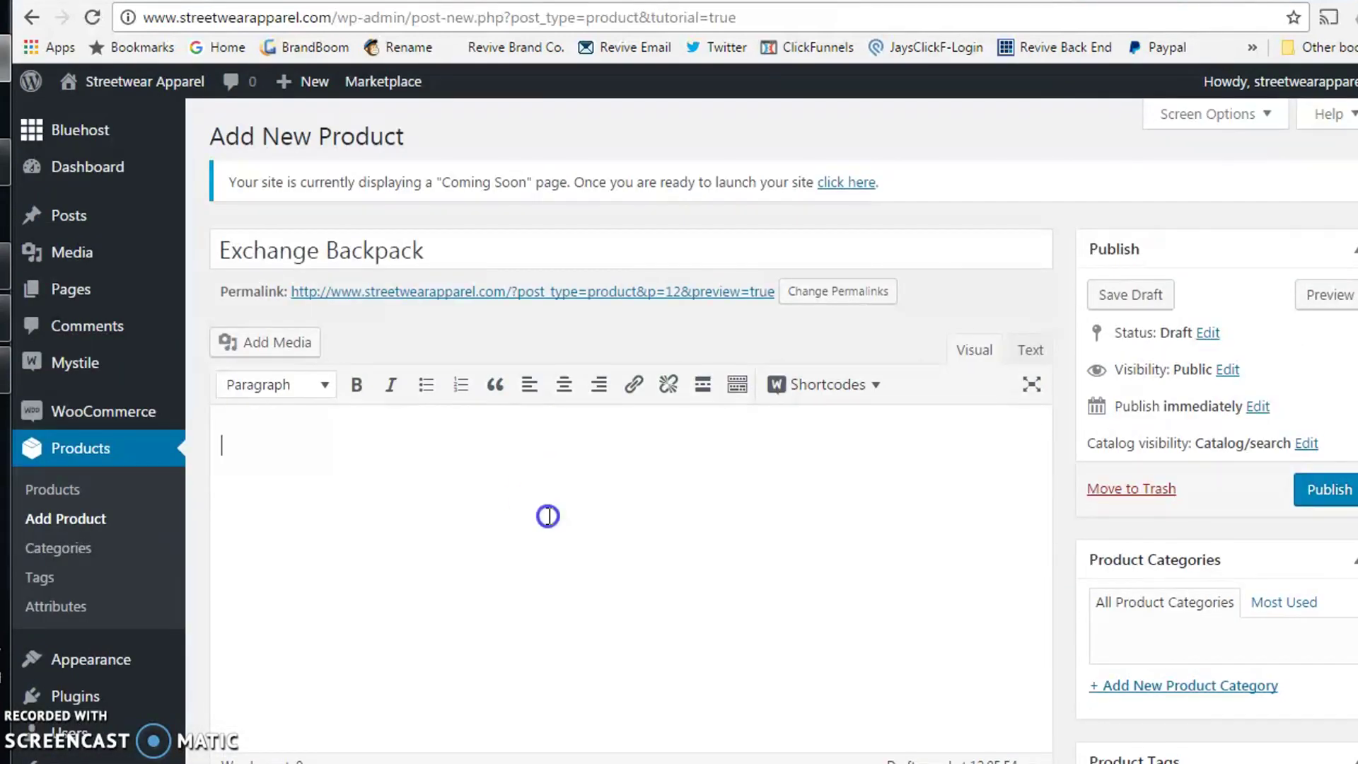
scroll(503, 443, "down", 2)
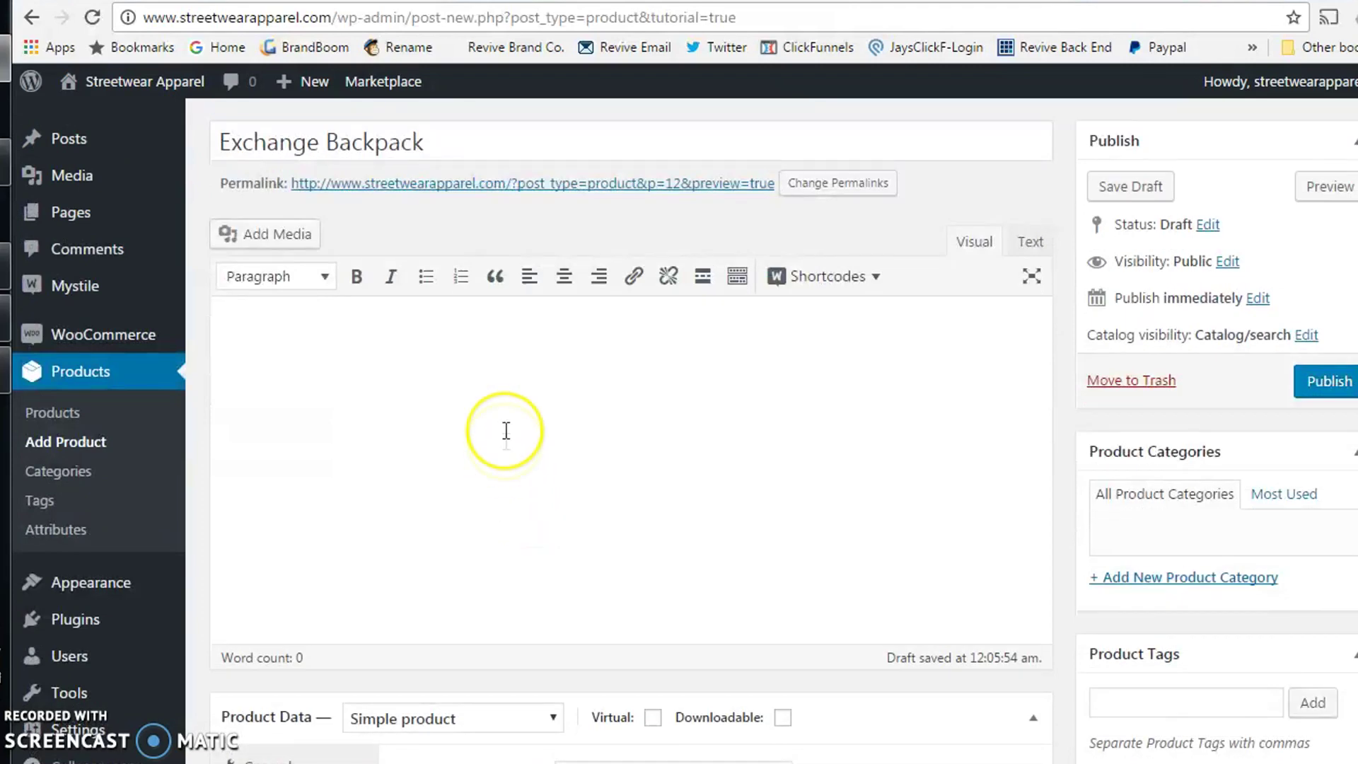
scroll(478, 398, "down", 7)
left_click(614, 234)
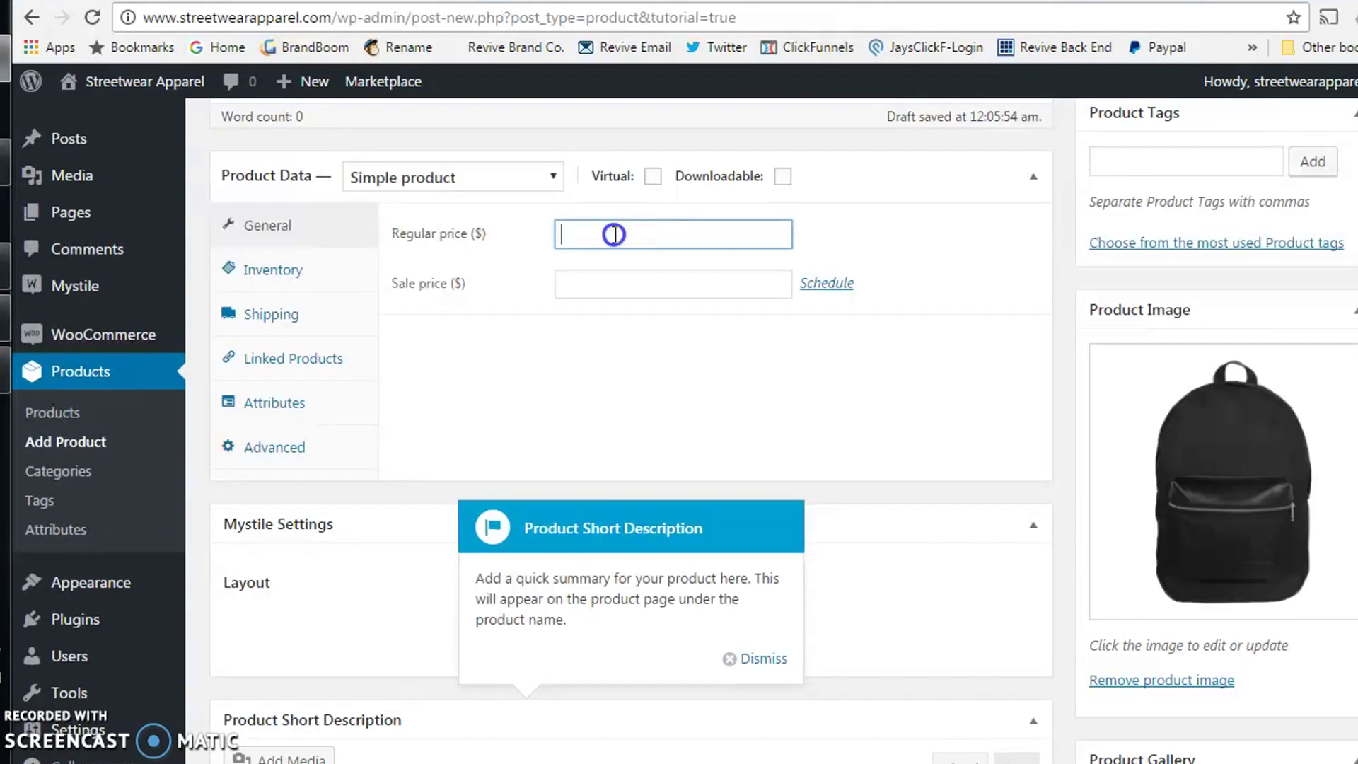
type("49.99")
Step: Enable product-level stock management in the inventory settings and set the stock quantity to 1
left_click(273, 270)
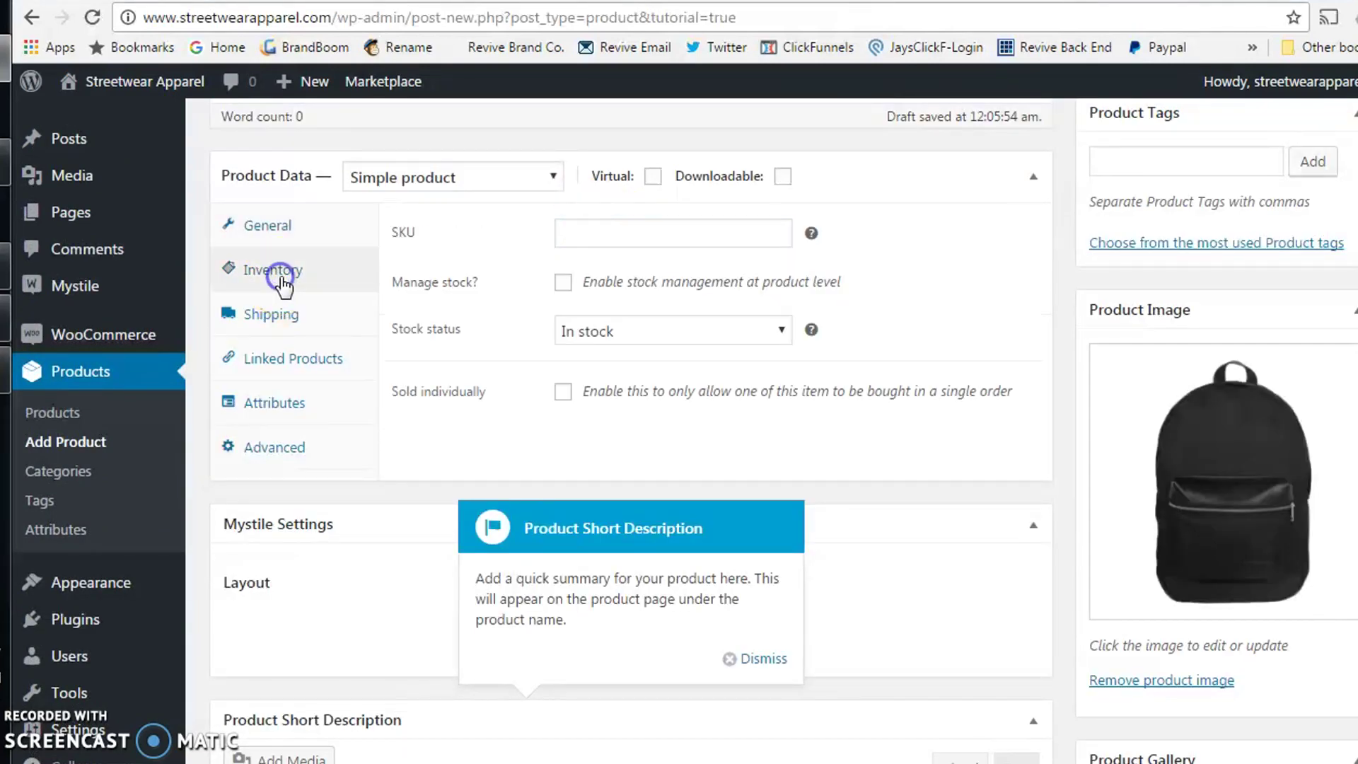
left_click(617, 233)
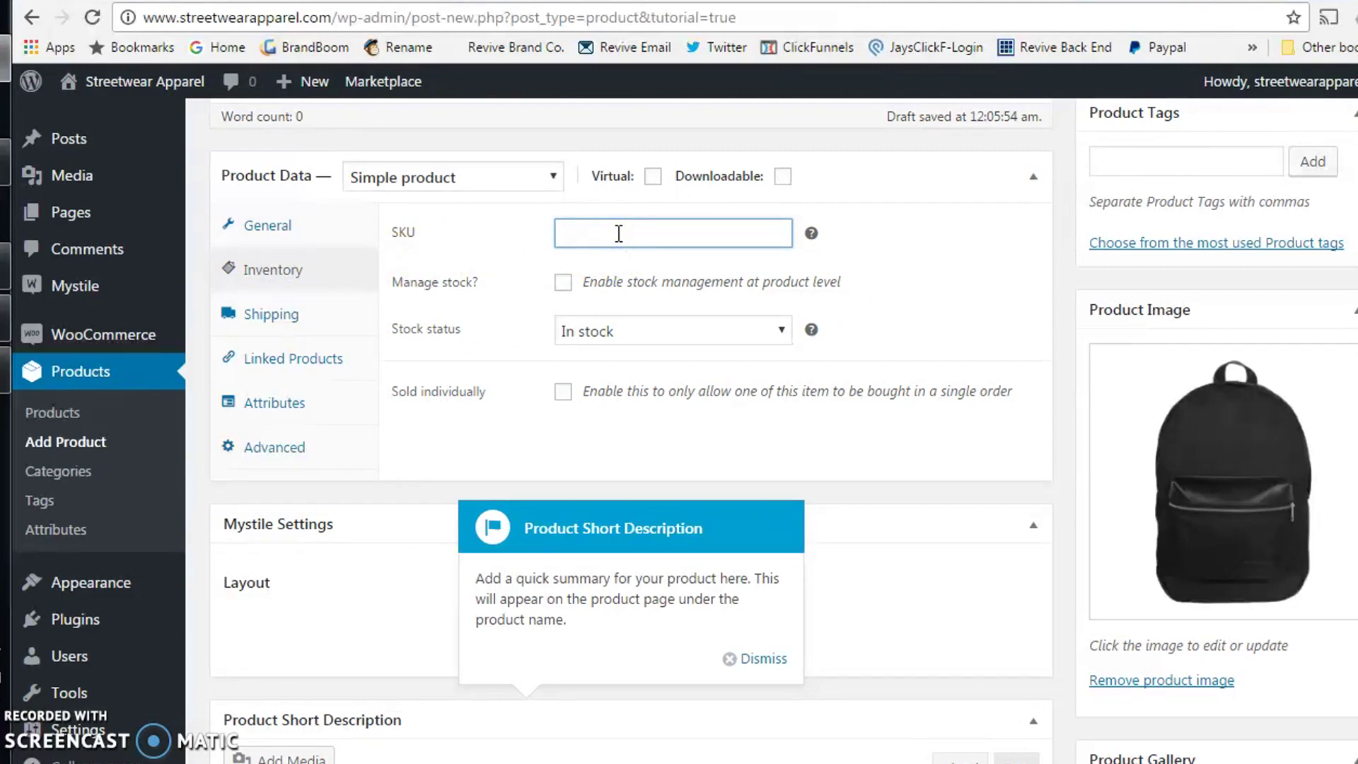
left_click(562, 283)
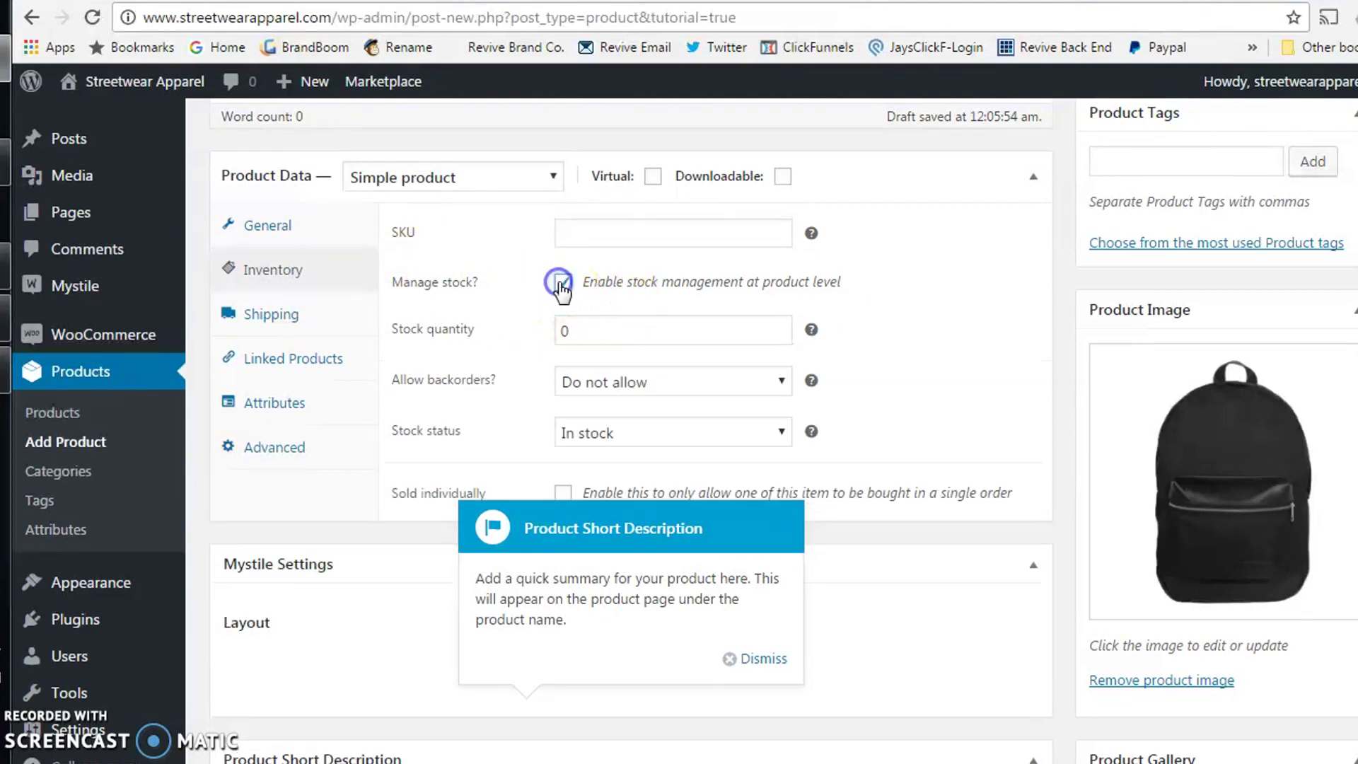
double_click(609, 324)
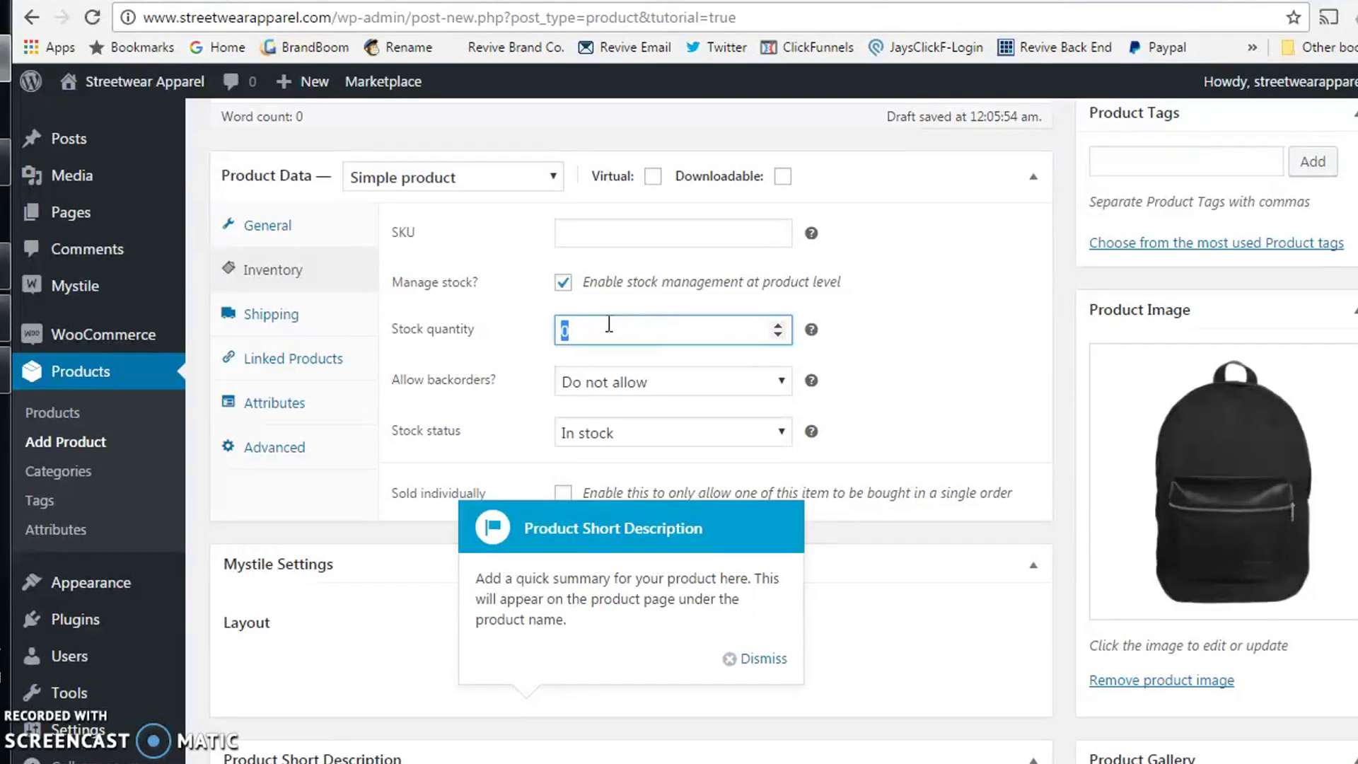
type("1")
Step: Check the available backorder choices and keep backorders at Do not allow
scroll(604, 314, "down", 2)
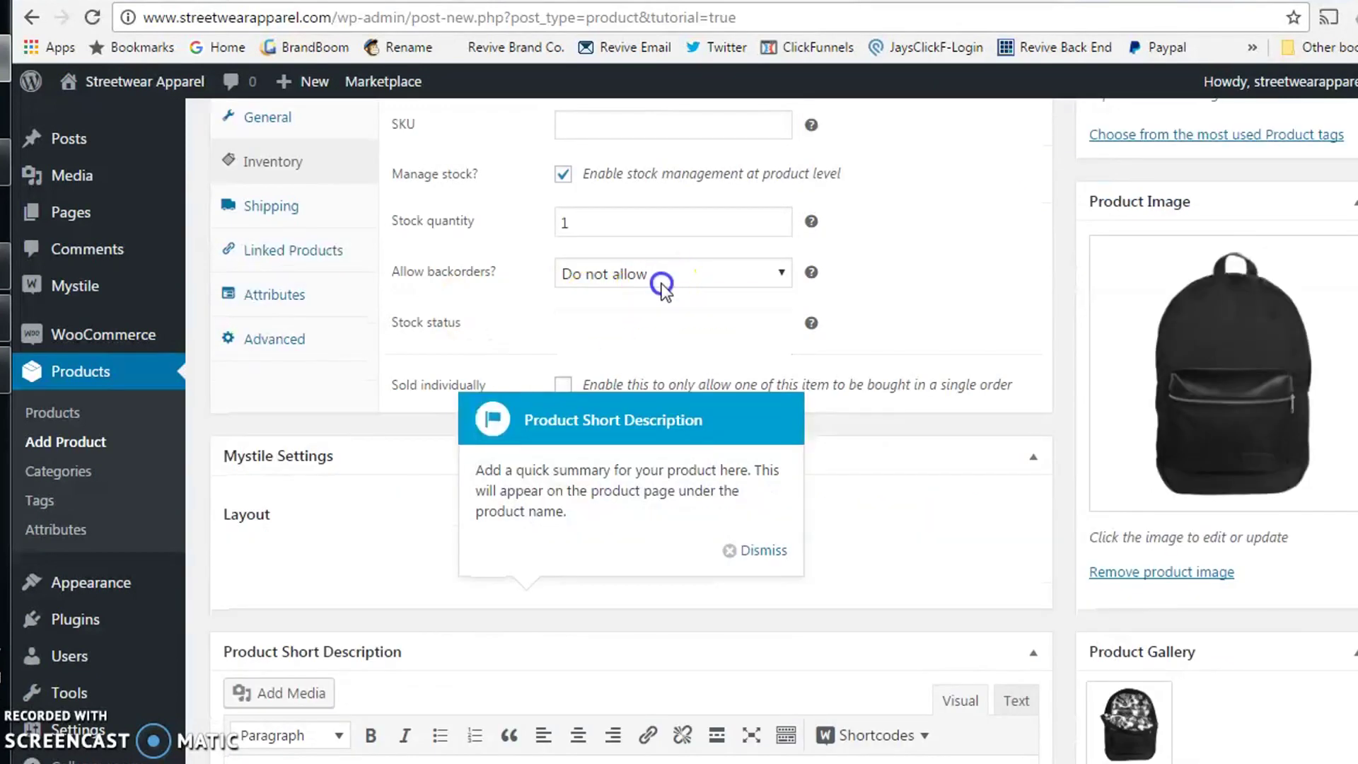
left_click(661, 273)
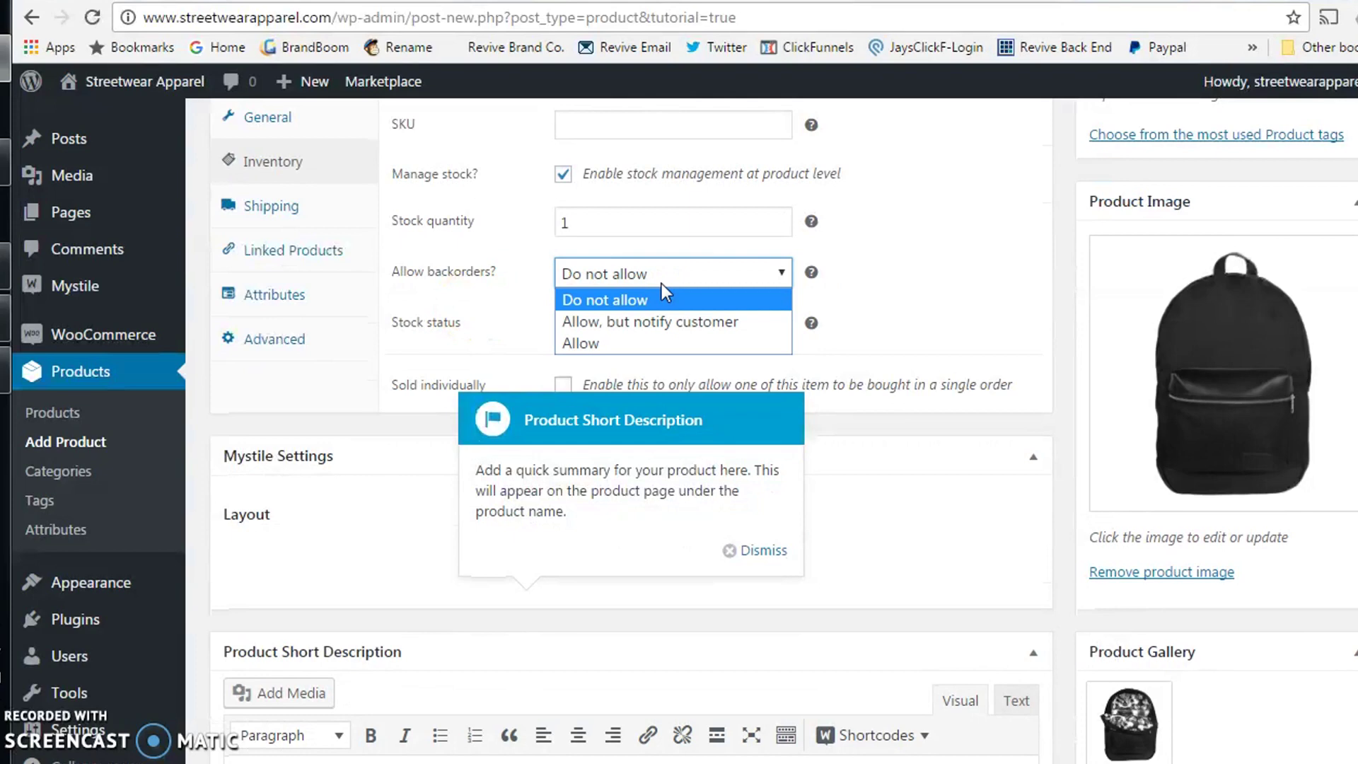
left_click(905, 292)
left_click(647, 273)
left_click(948, 272)
Step: Set the product's shipping weight to 1 lb
scroll(953, 292, "down", 1)
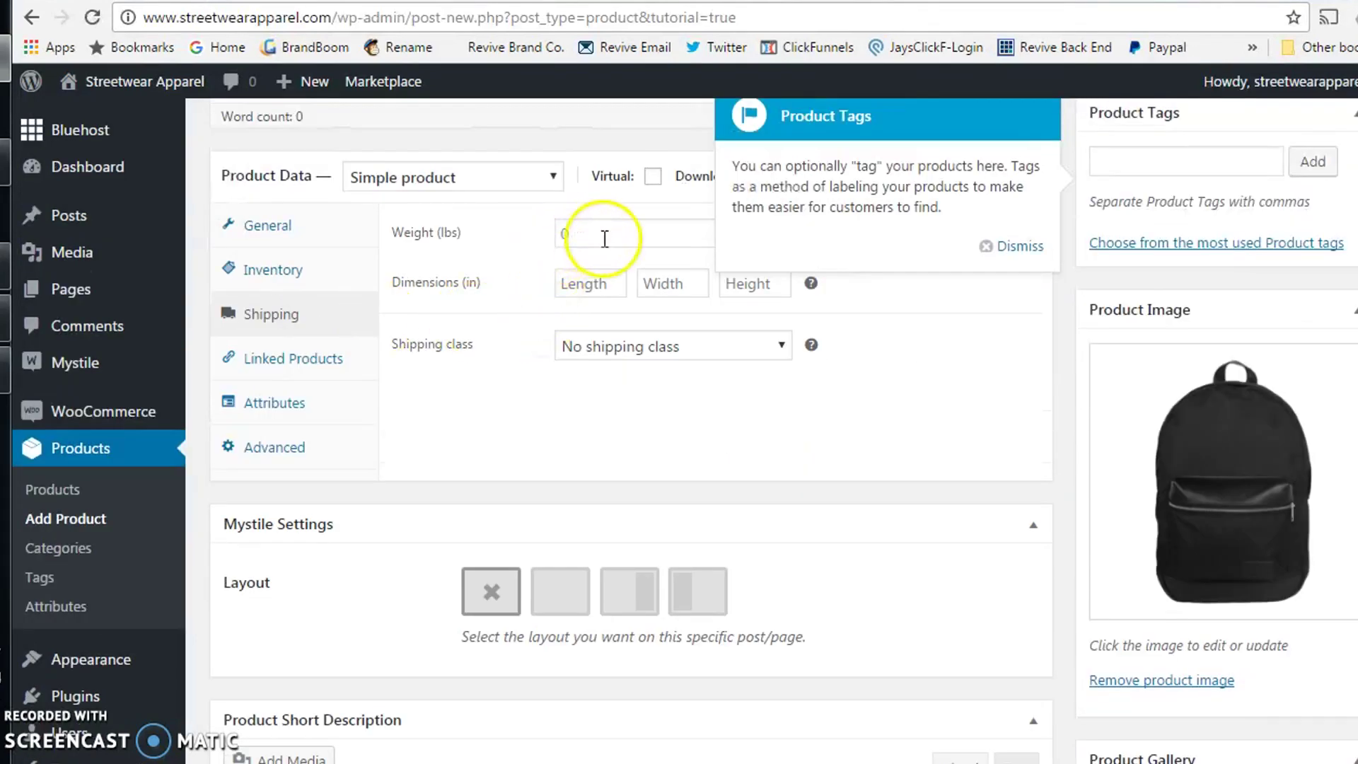
left_click(604, 230)
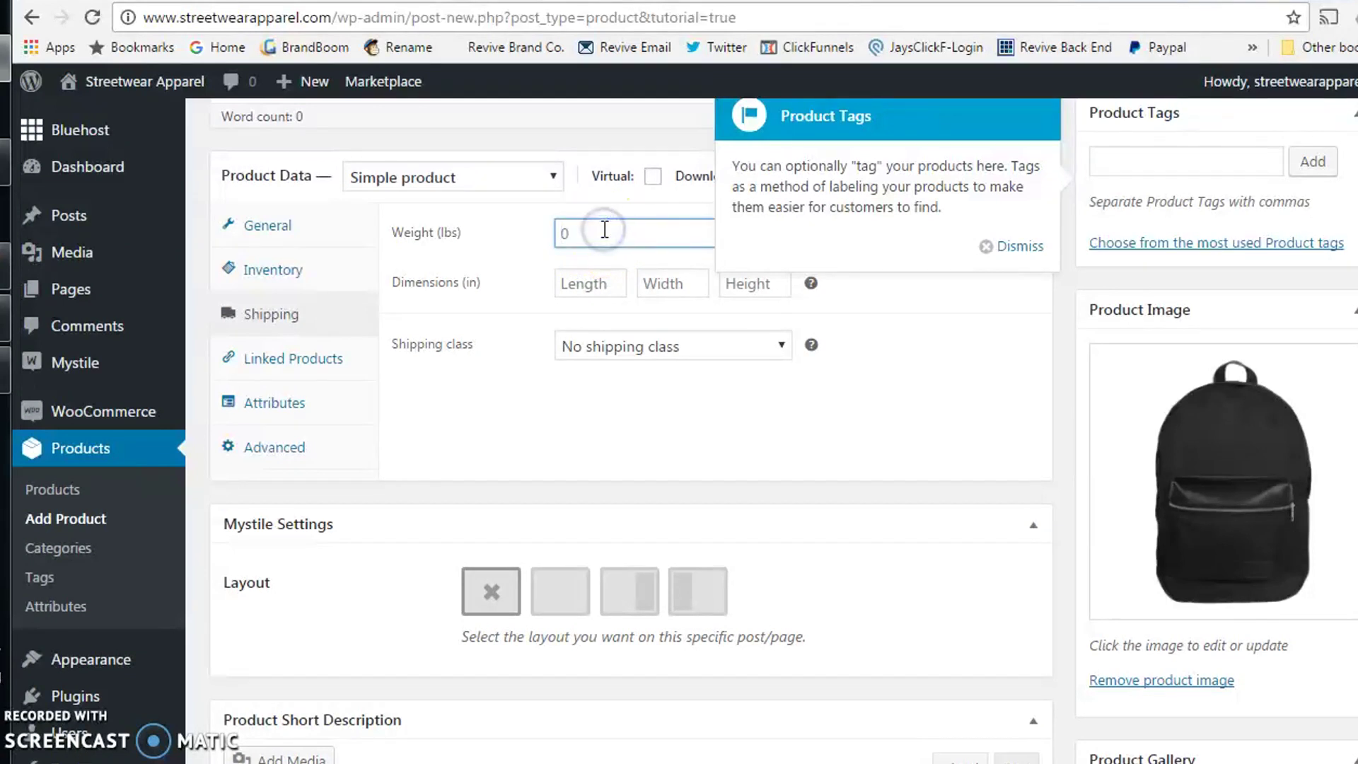
left_click(605, 240)
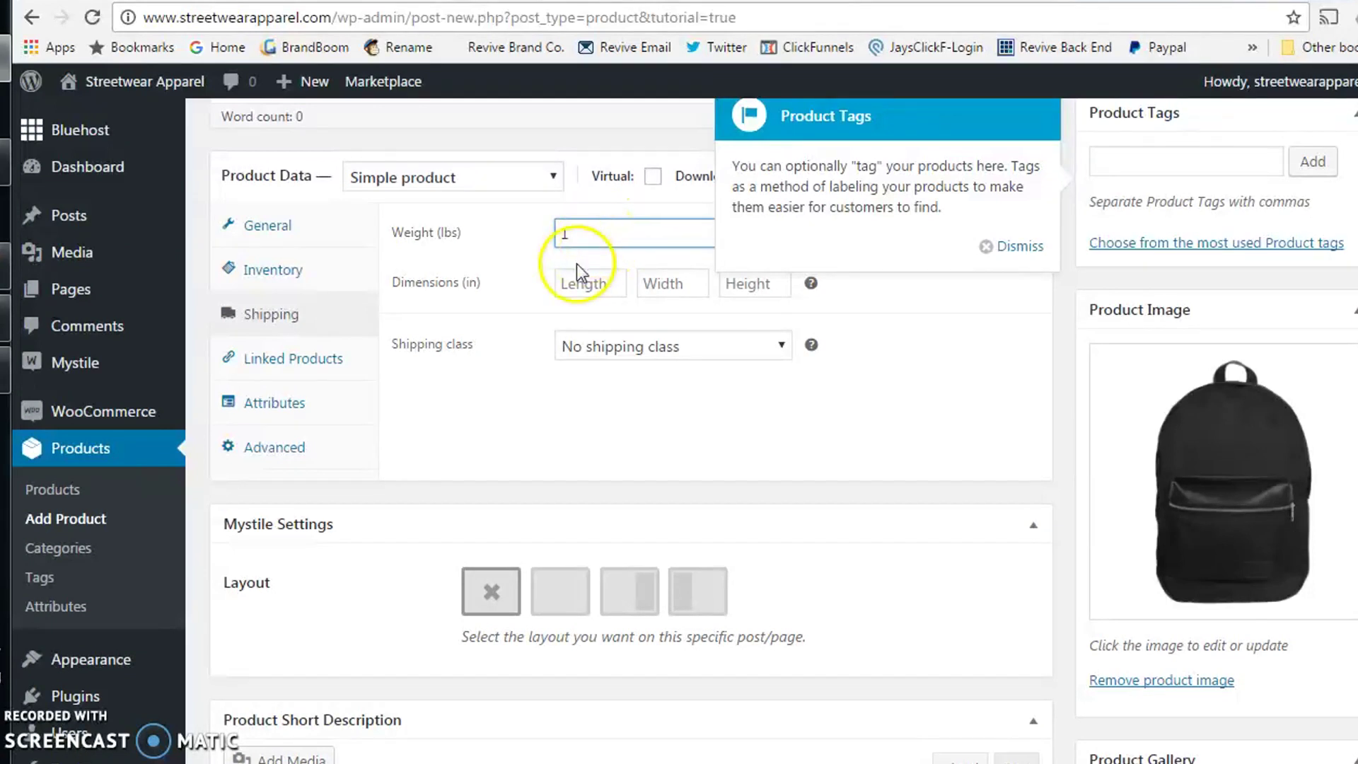
Step: Look through the product's linked products, attributes and advanced options, and publish the Exchange Backpack
left_click(292, 358)
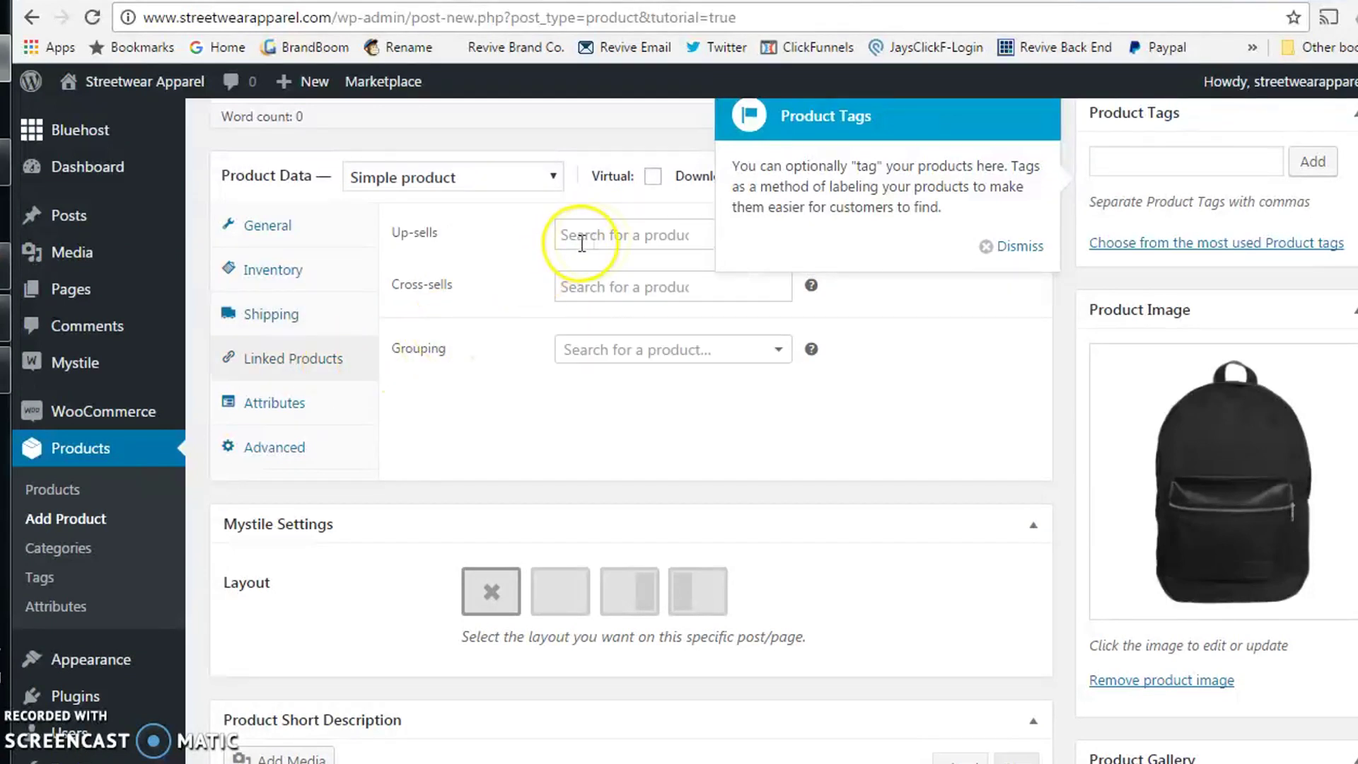
left_click(266, 412)
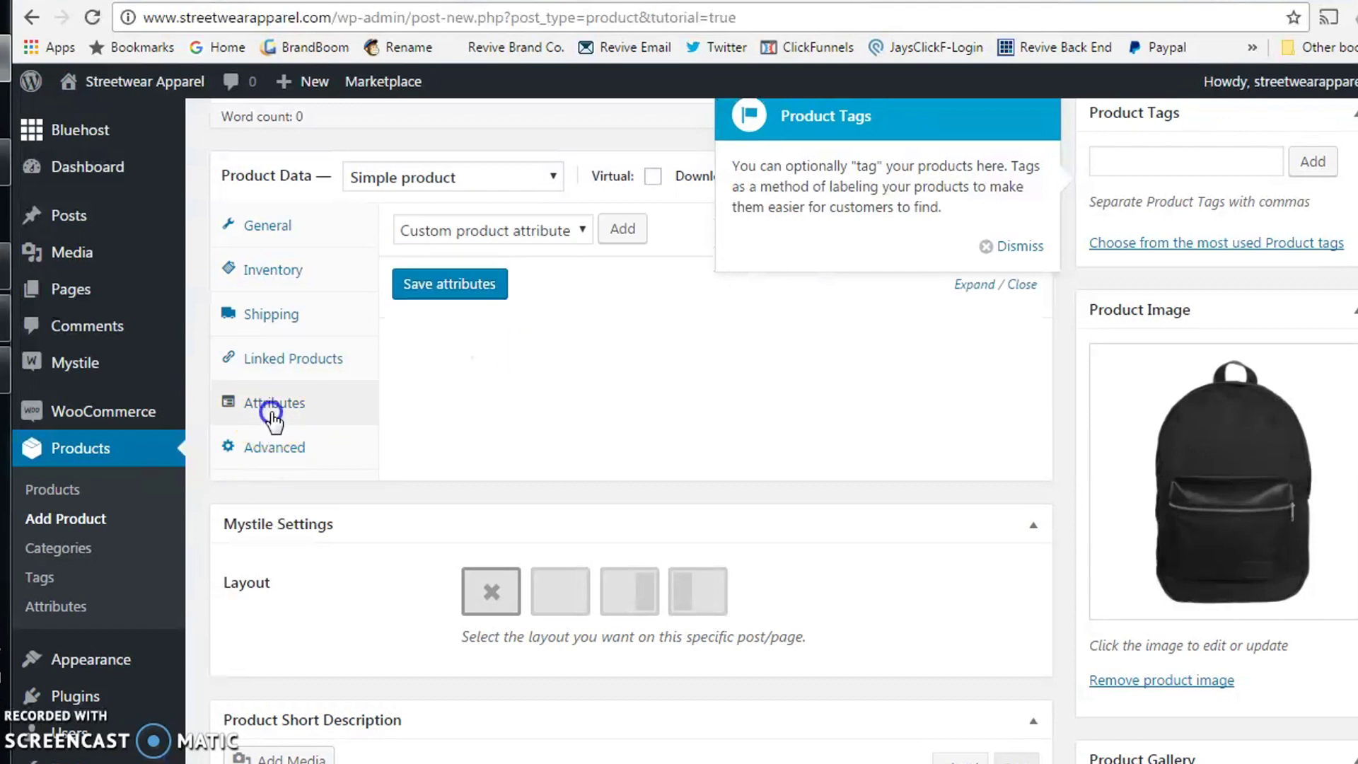
left_click(264, 456)
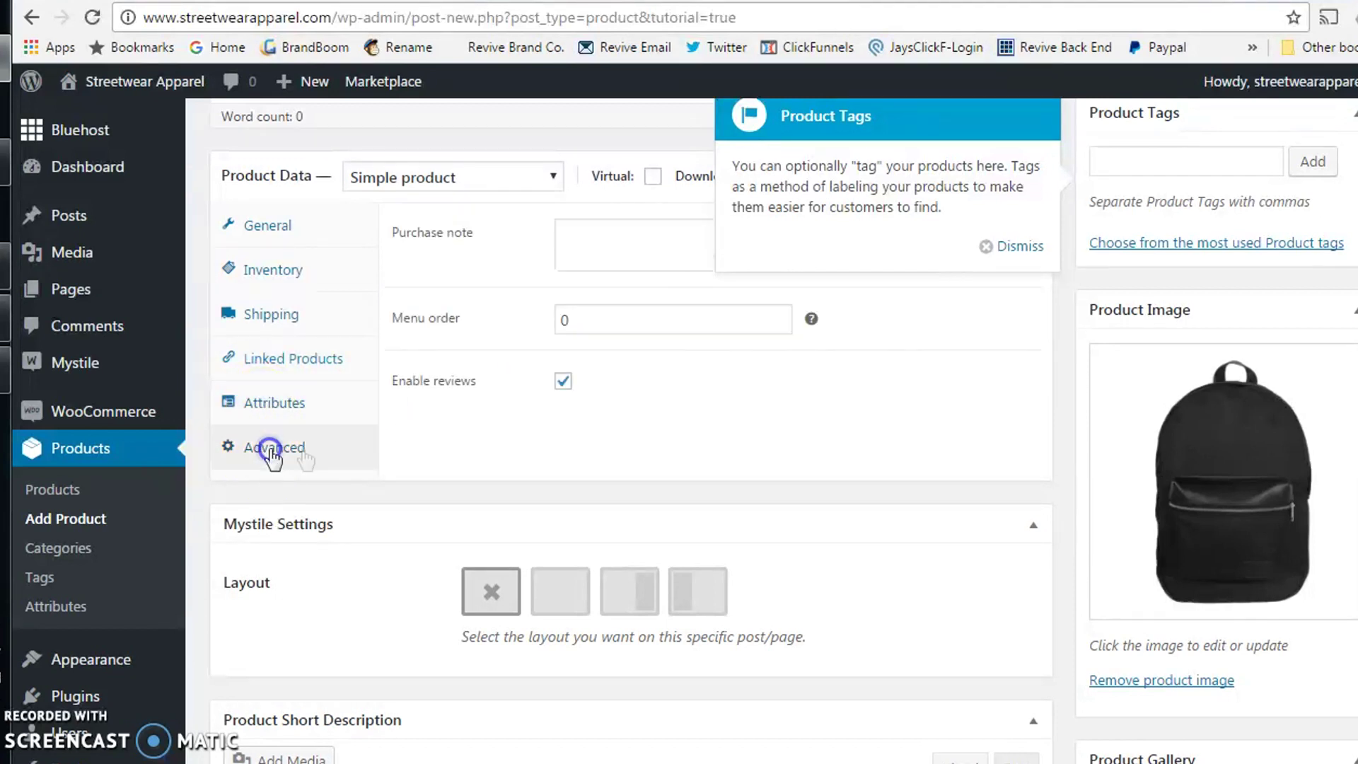
left_click(606, 242)
left_click(766, 440)
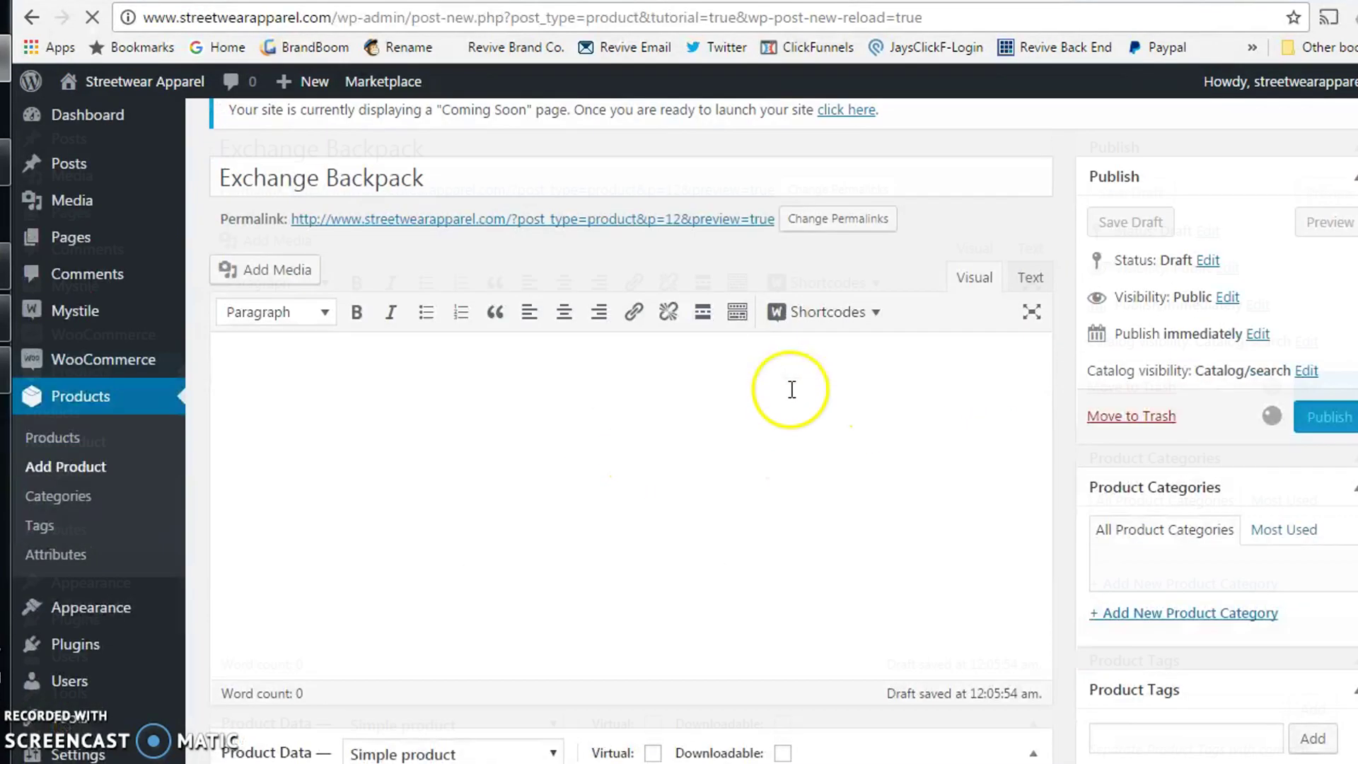
scroll(791, 389, "down", 6)
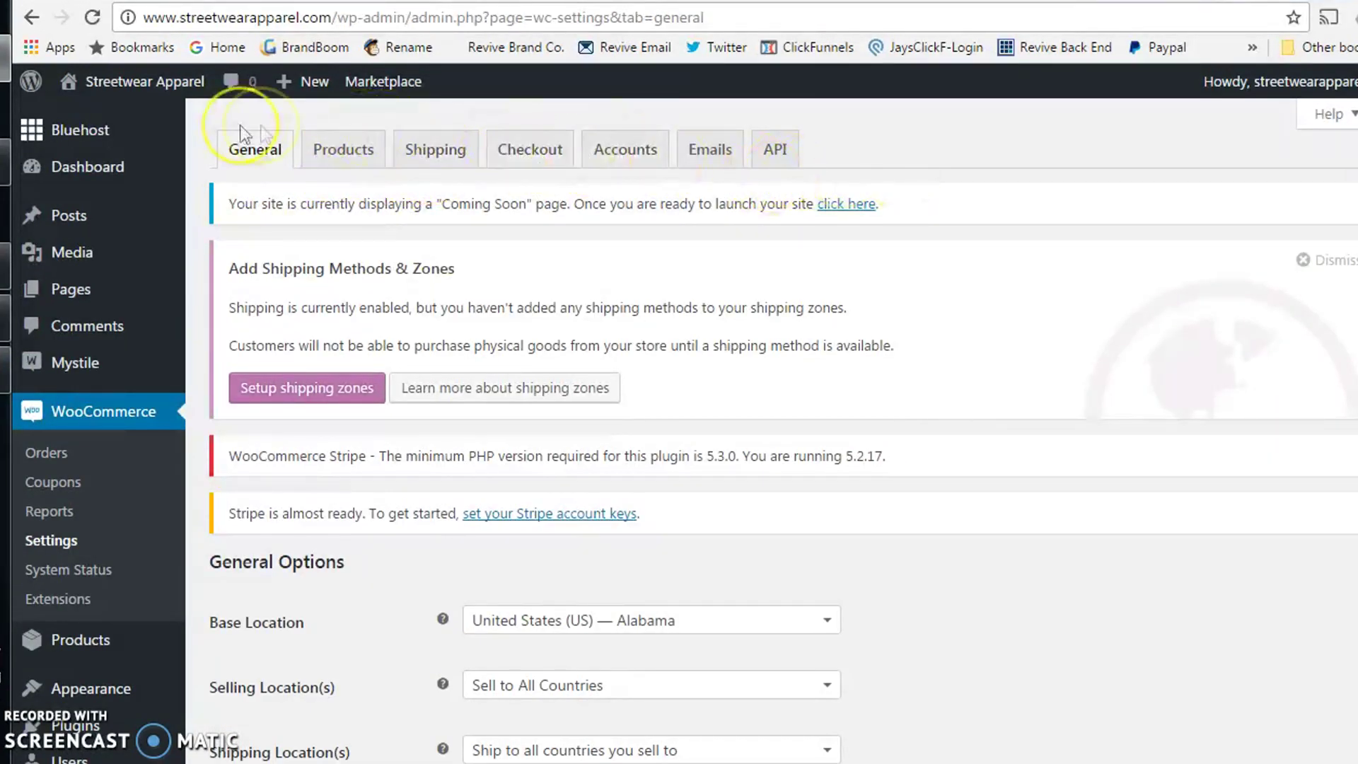
Step: Review WooCommerce's general settings, checking the base location, selling and shipping location choices, taxes and currency options
scroll(700, 374, "down", 5)
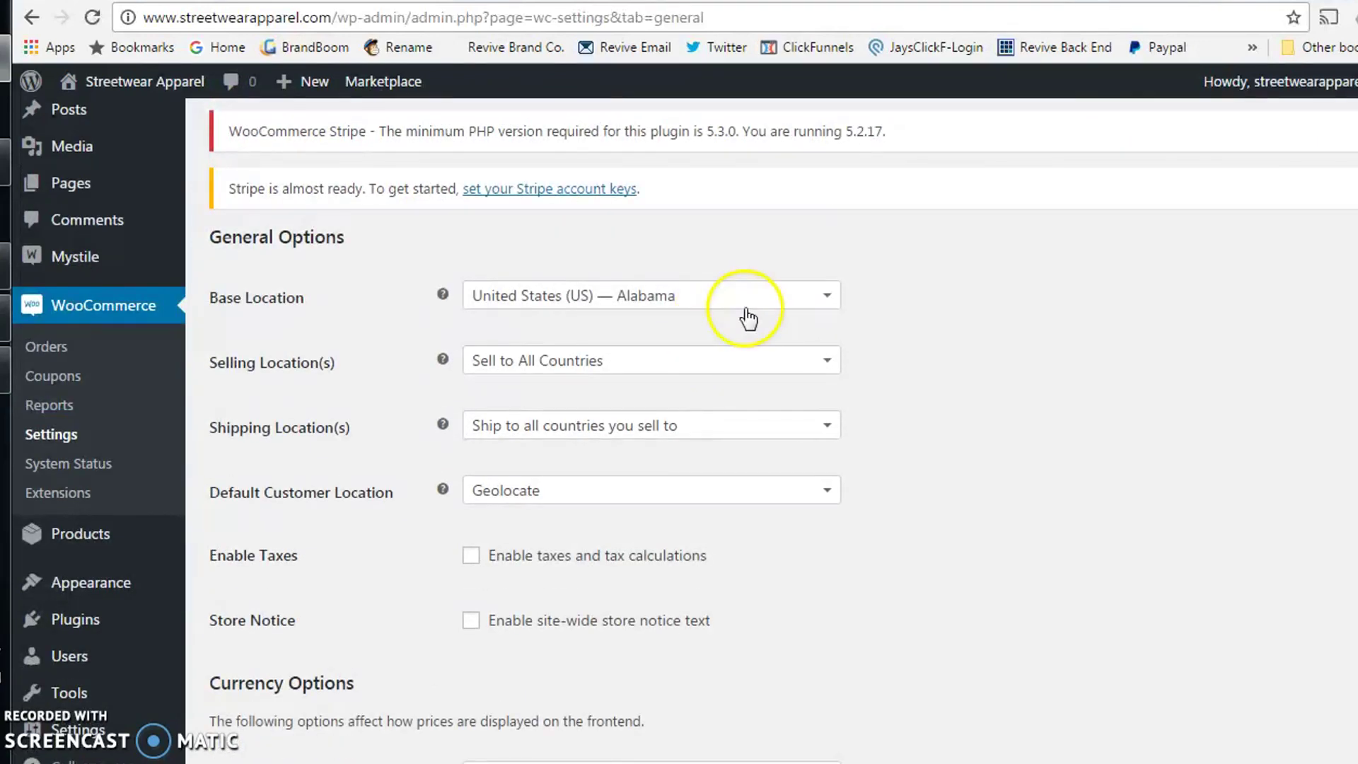
scroll(760, 315, "down", 2)
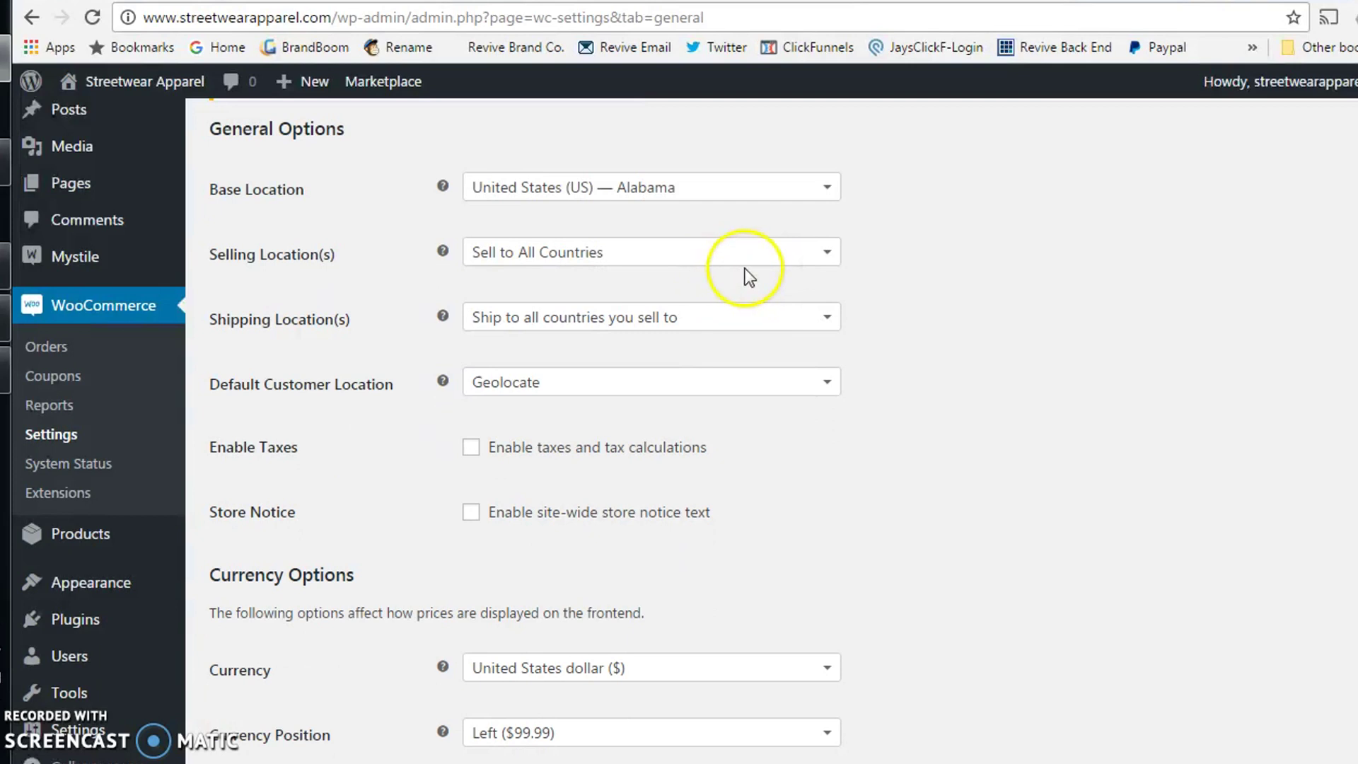
left_click(698, 271)
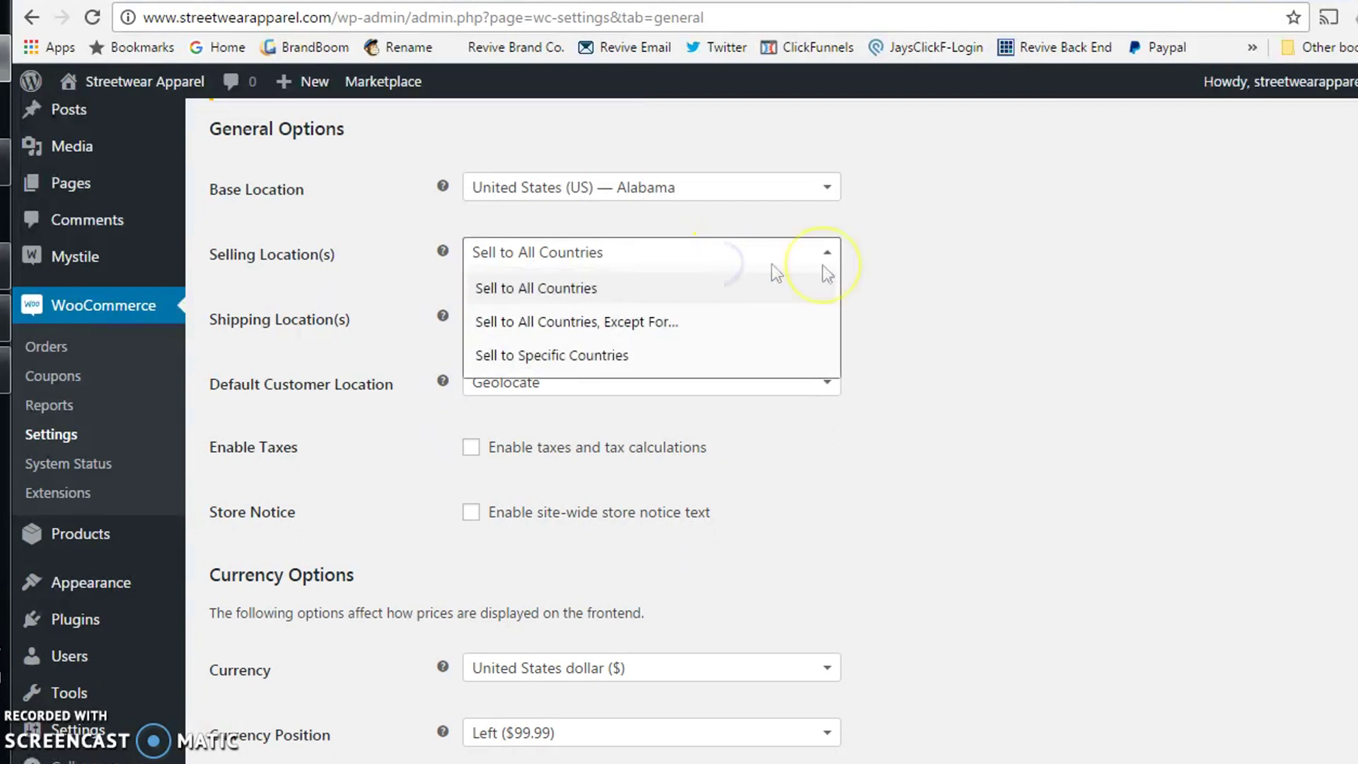
left_click(1087, 256)
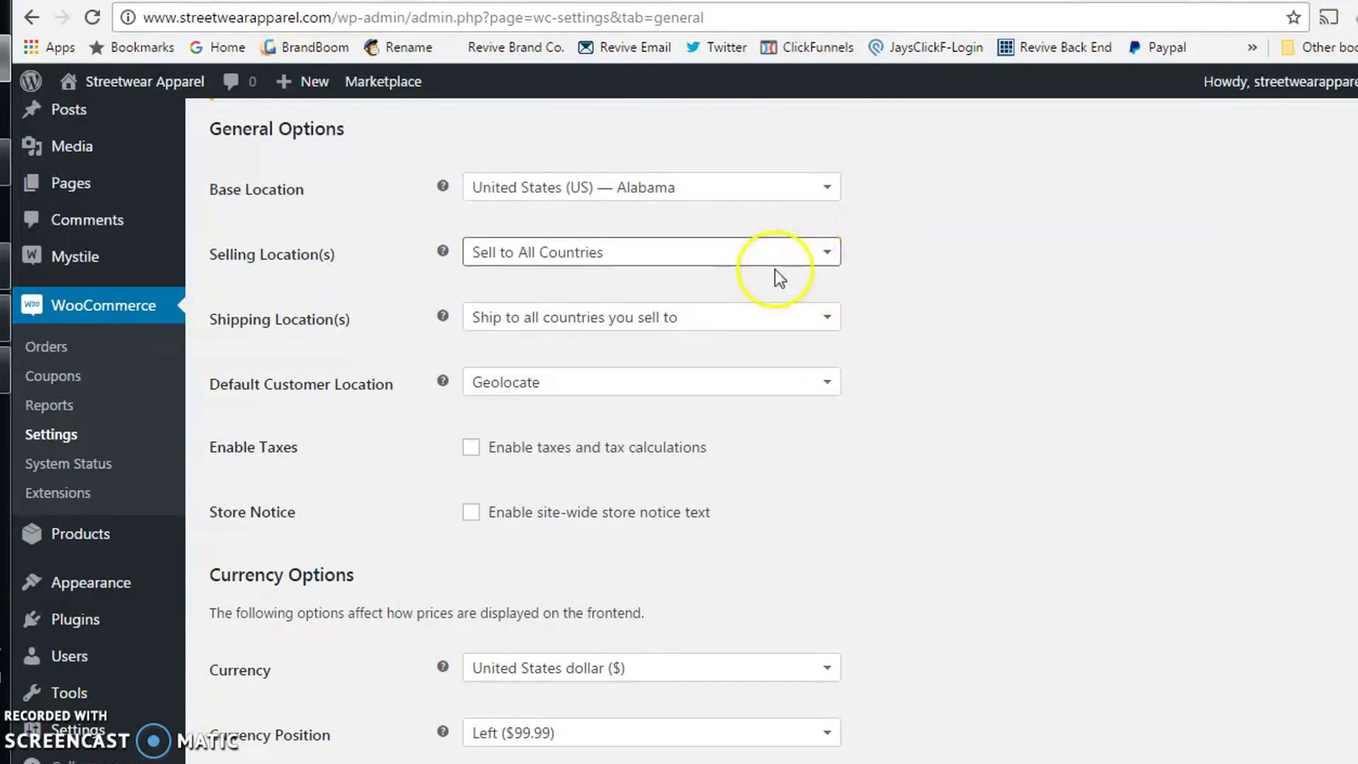
scroll(840, 341, "down", 2)
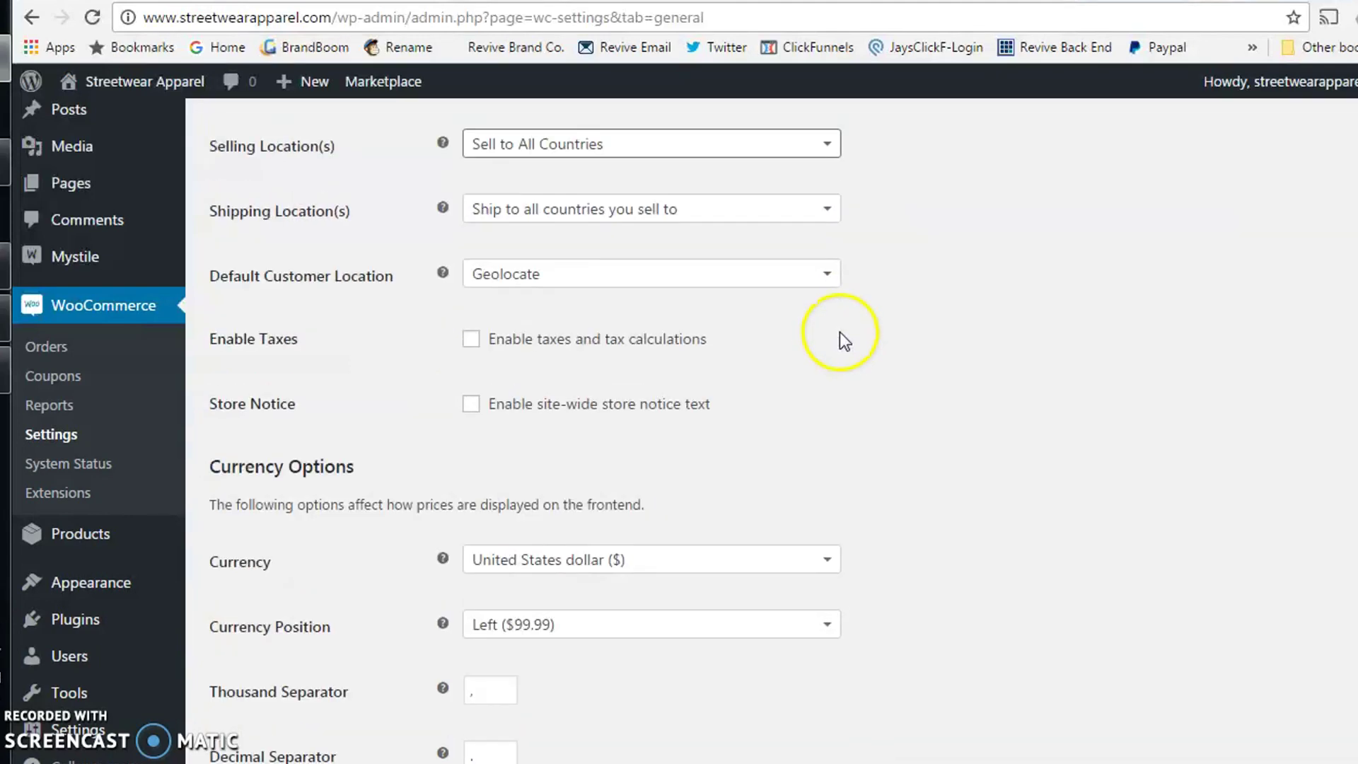
left_click(807, 207)
left_click(914, 222)
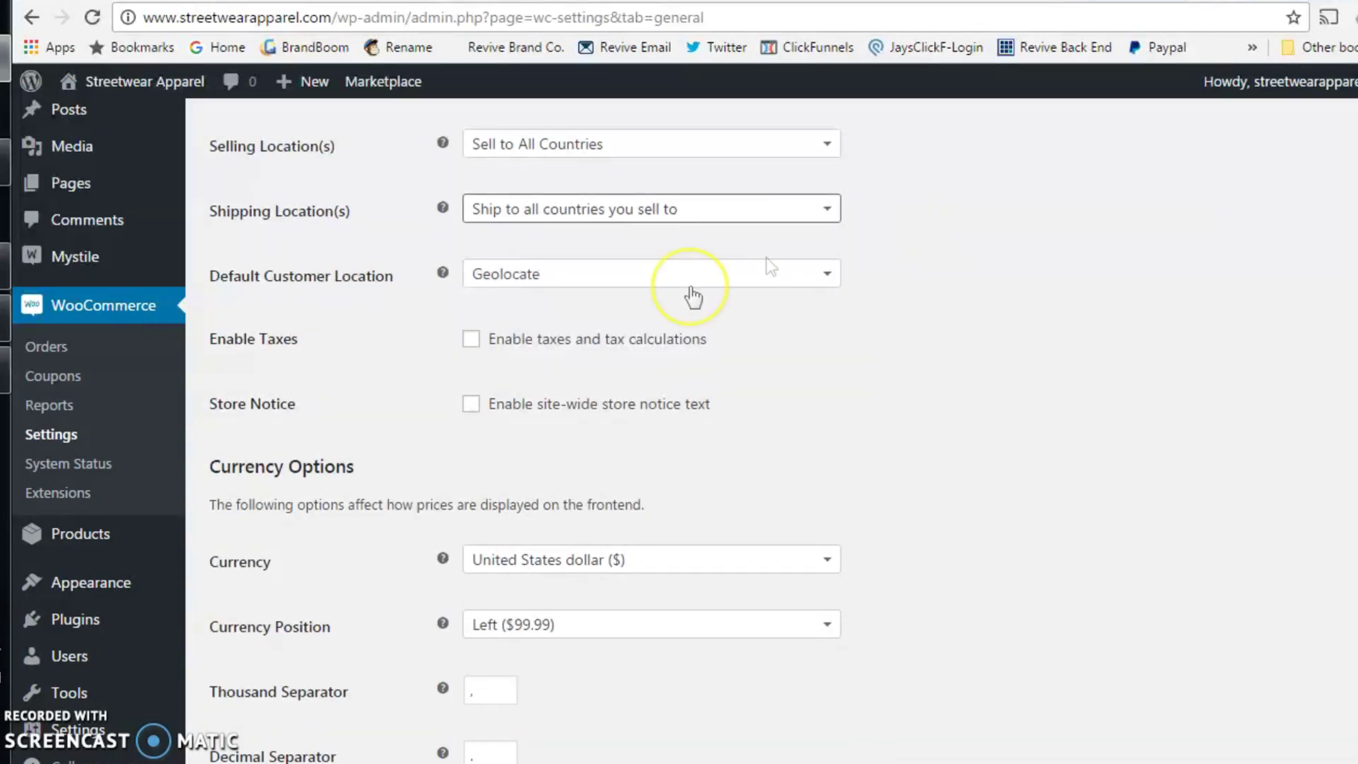
scroll(739, 304, "down", 3)
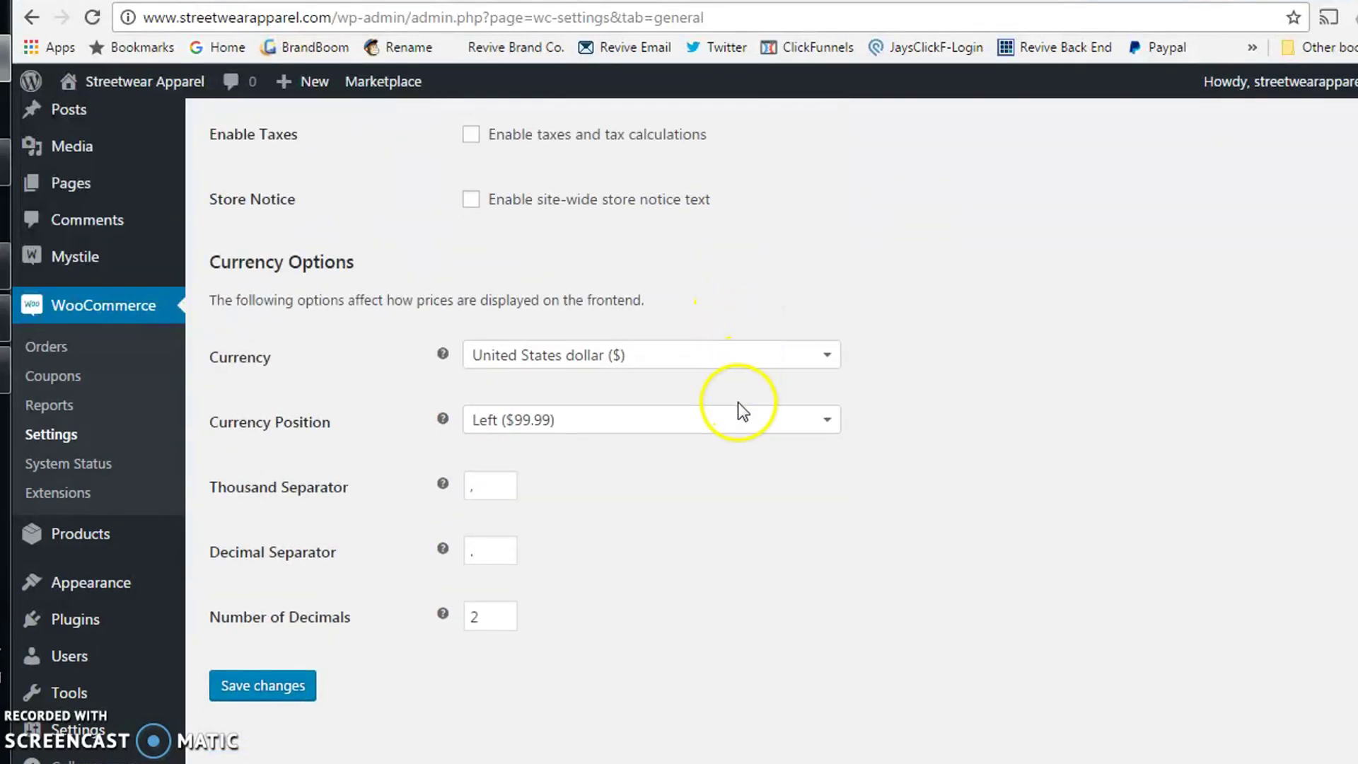
scroll(737, 407, "up", 10)
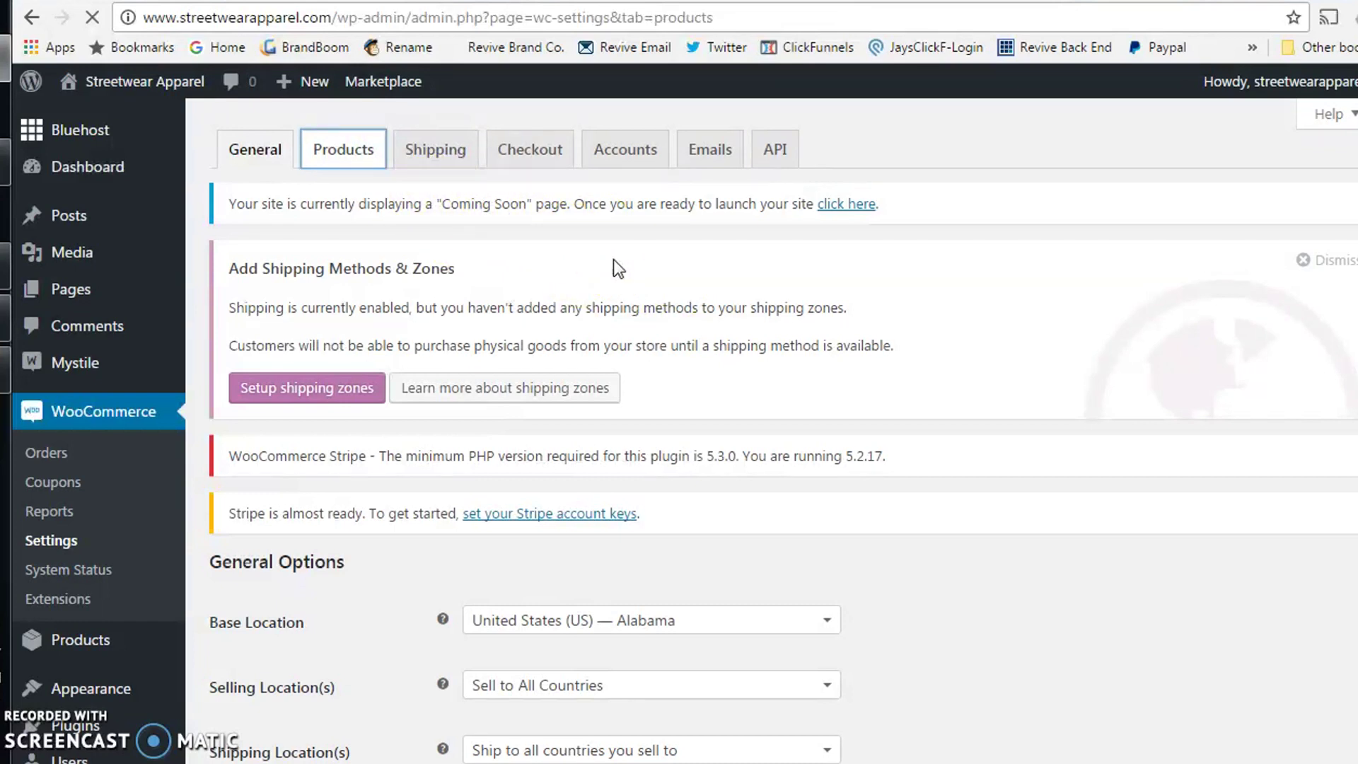
Step: Review the store's product, shipping and checkout settings, including coupons, guest checkout, checkout pages, endpoints and payment gateways
left_click(463, 330)
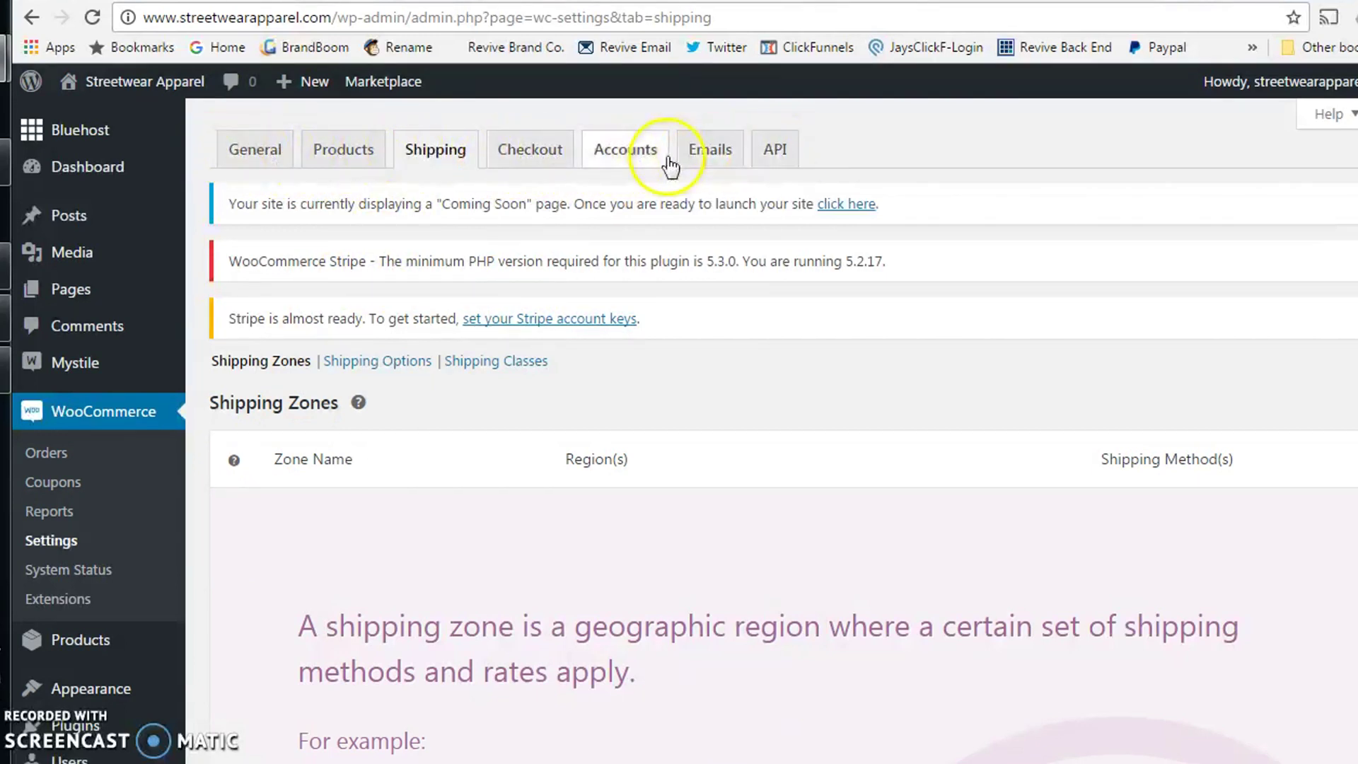
left_click(527, 157)
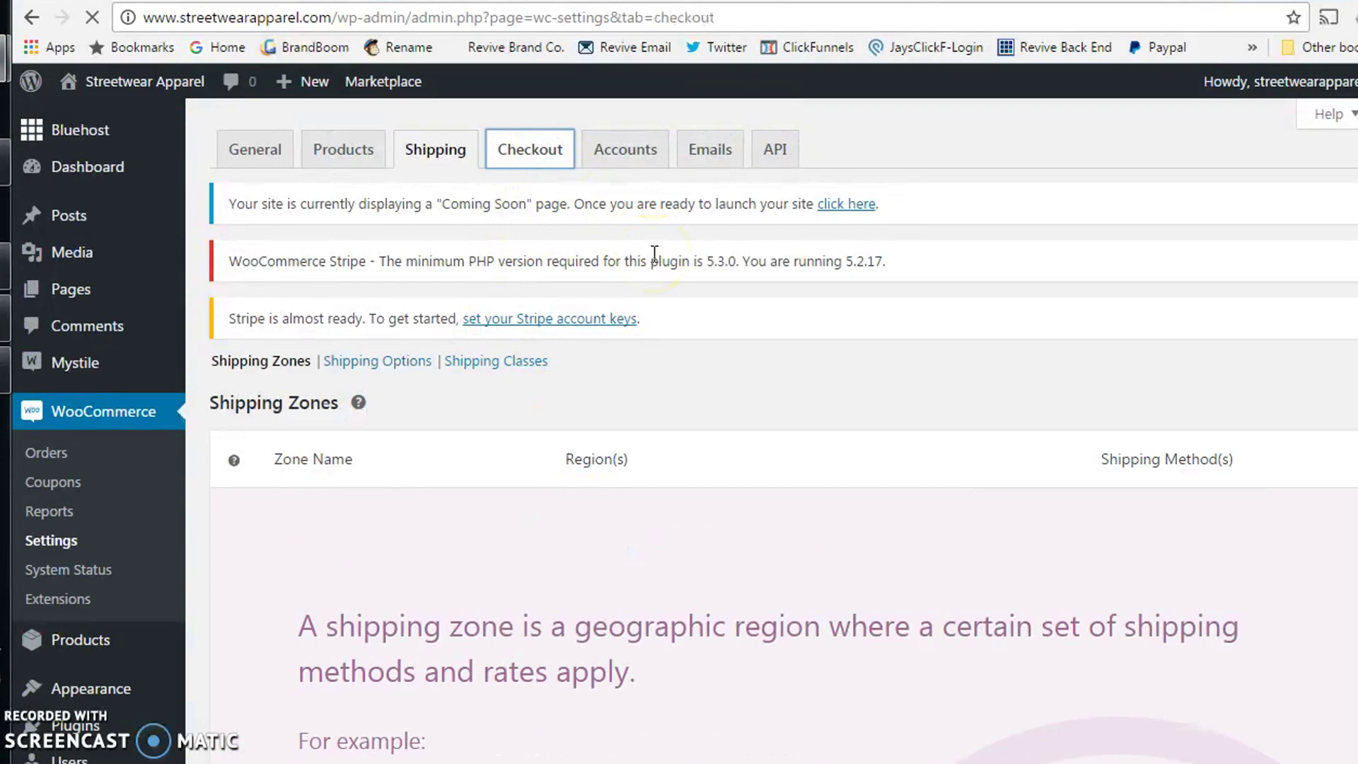
scroll(657, 318, "down", 5)
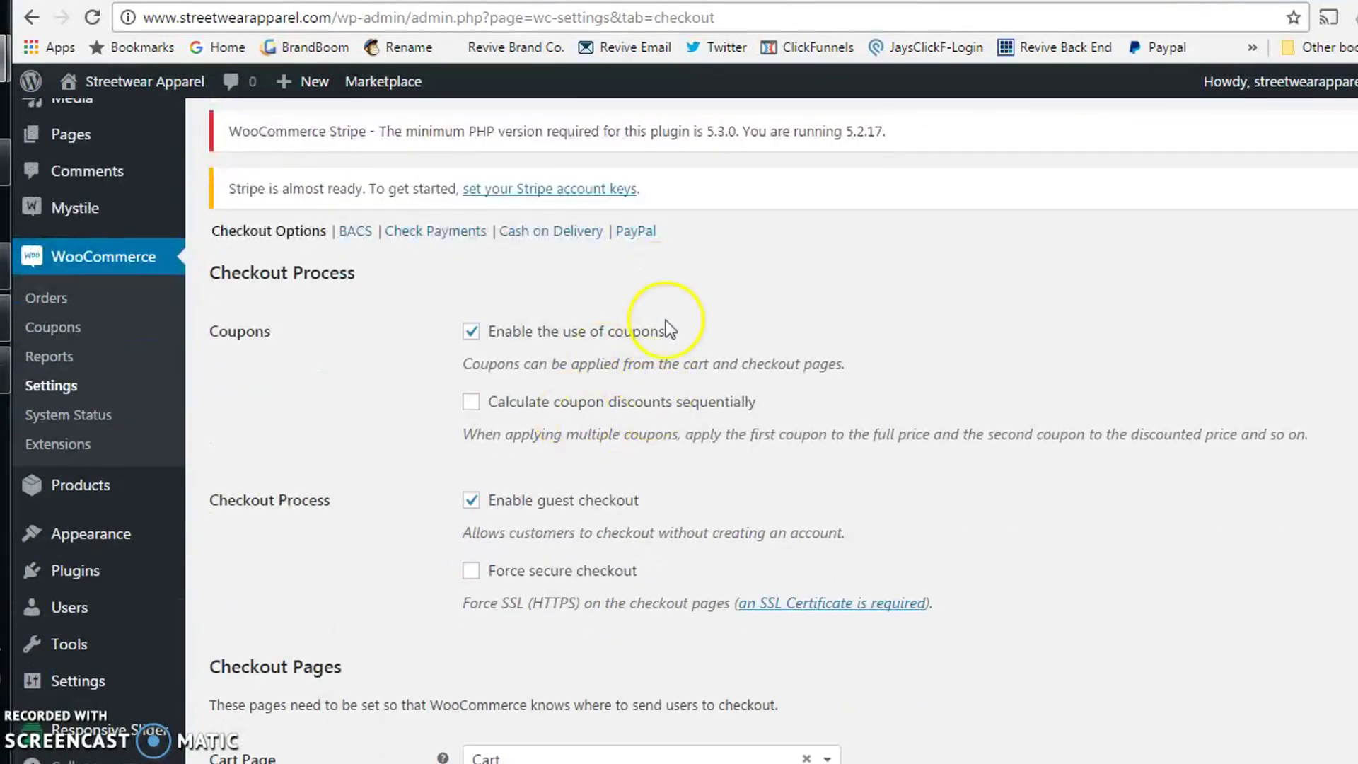
scroll(539, 509, "down", 5)
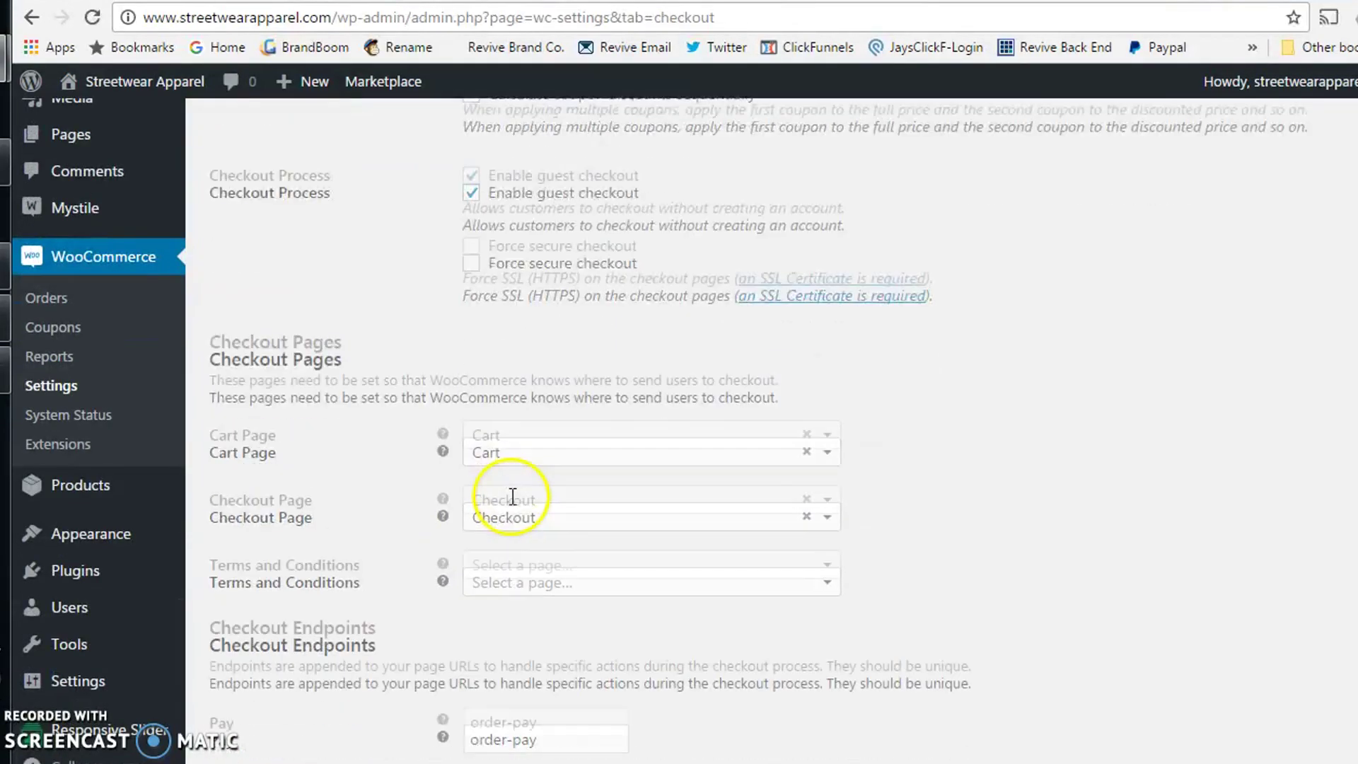
scroll(732, 576, "down", 3)
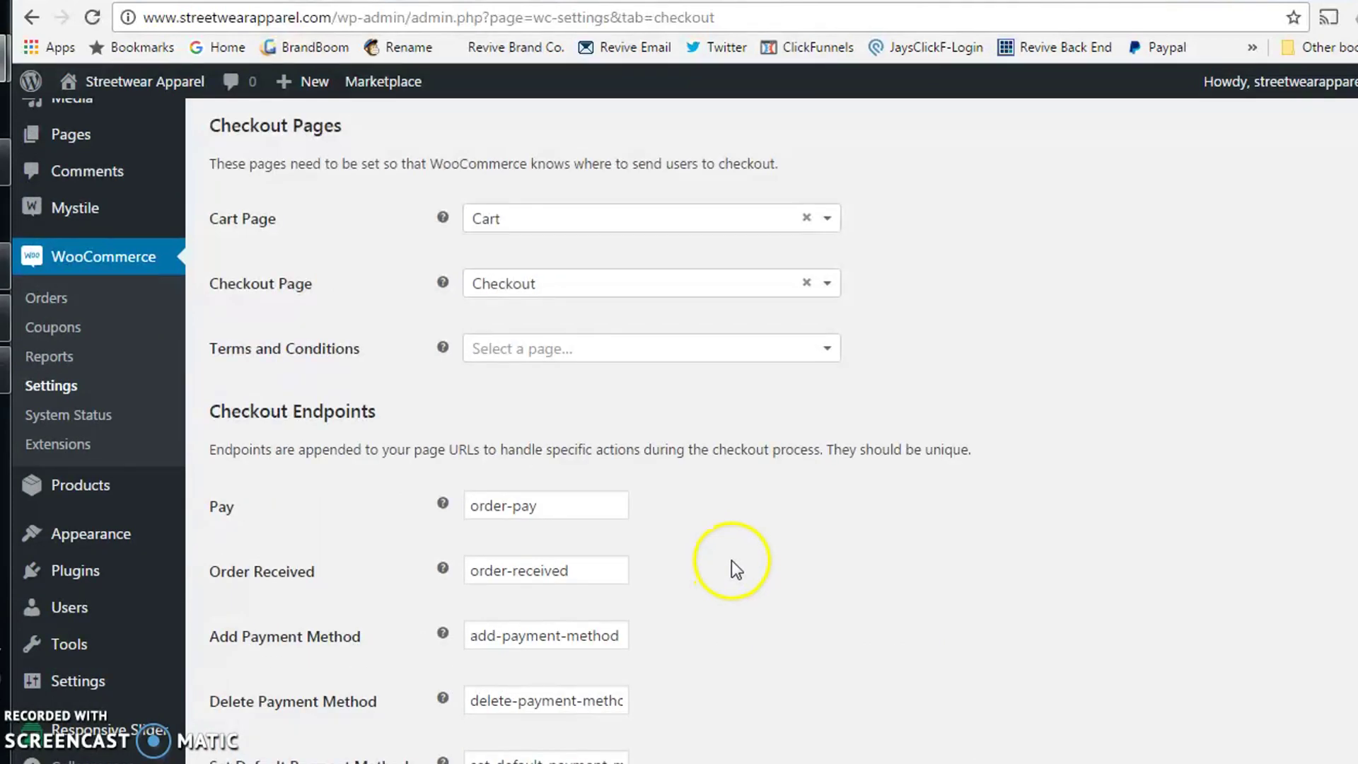
scroll(737, 556, "down", 3)
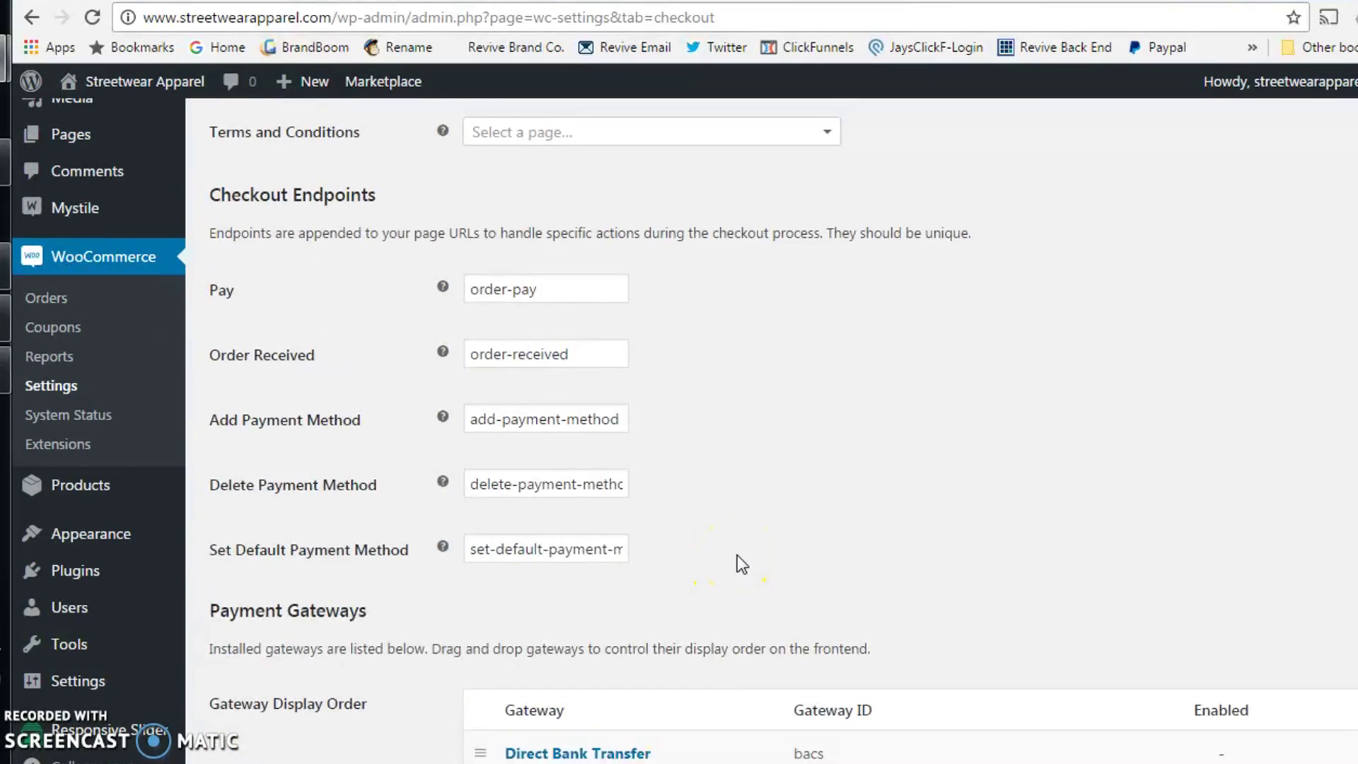
scroll(737, 556, "down", 3)
scroll(731, 549, "down", 1)
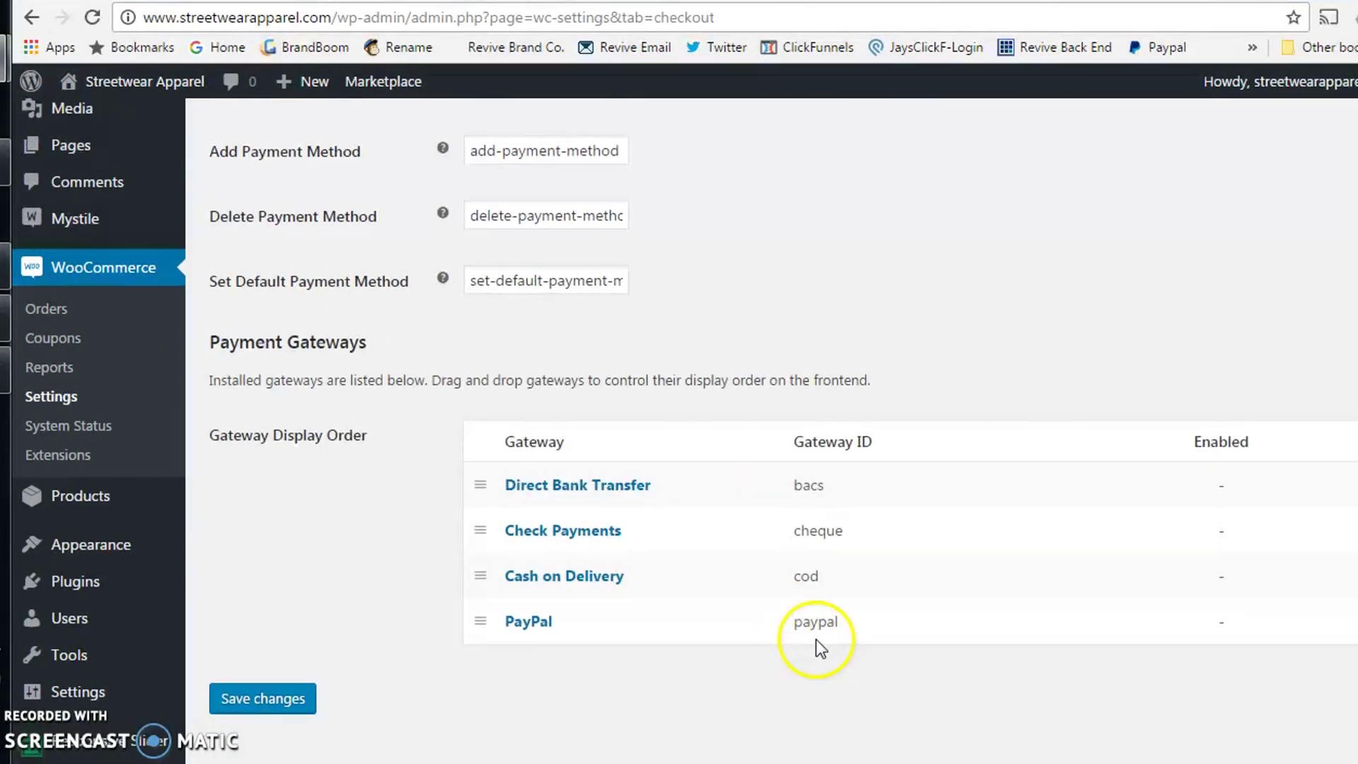
Step: Open the WooCommerce orders page and look over the orders area and the remaining admin sections
scroll(818, 643, "up", 5)
scroll(833, 524, "up", 10)
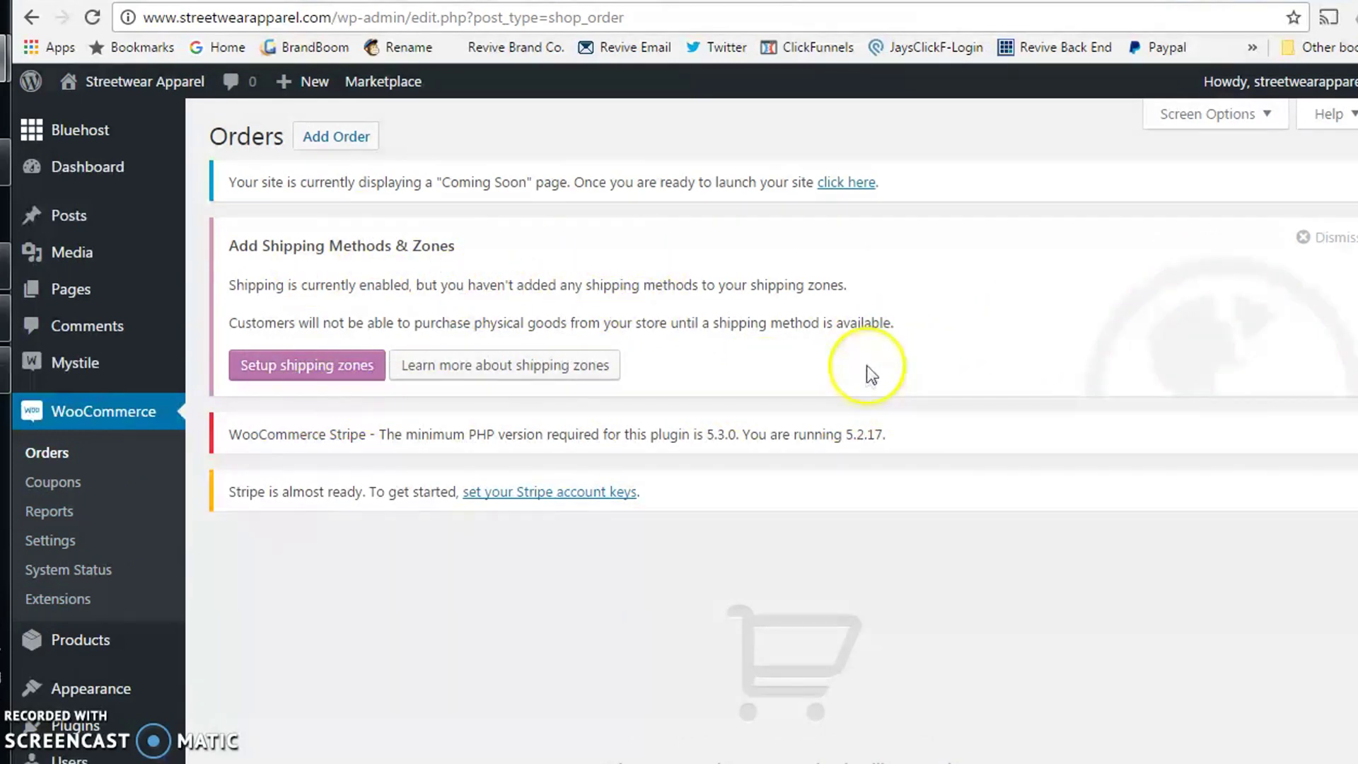
scroll(867, 366, "down", 2)
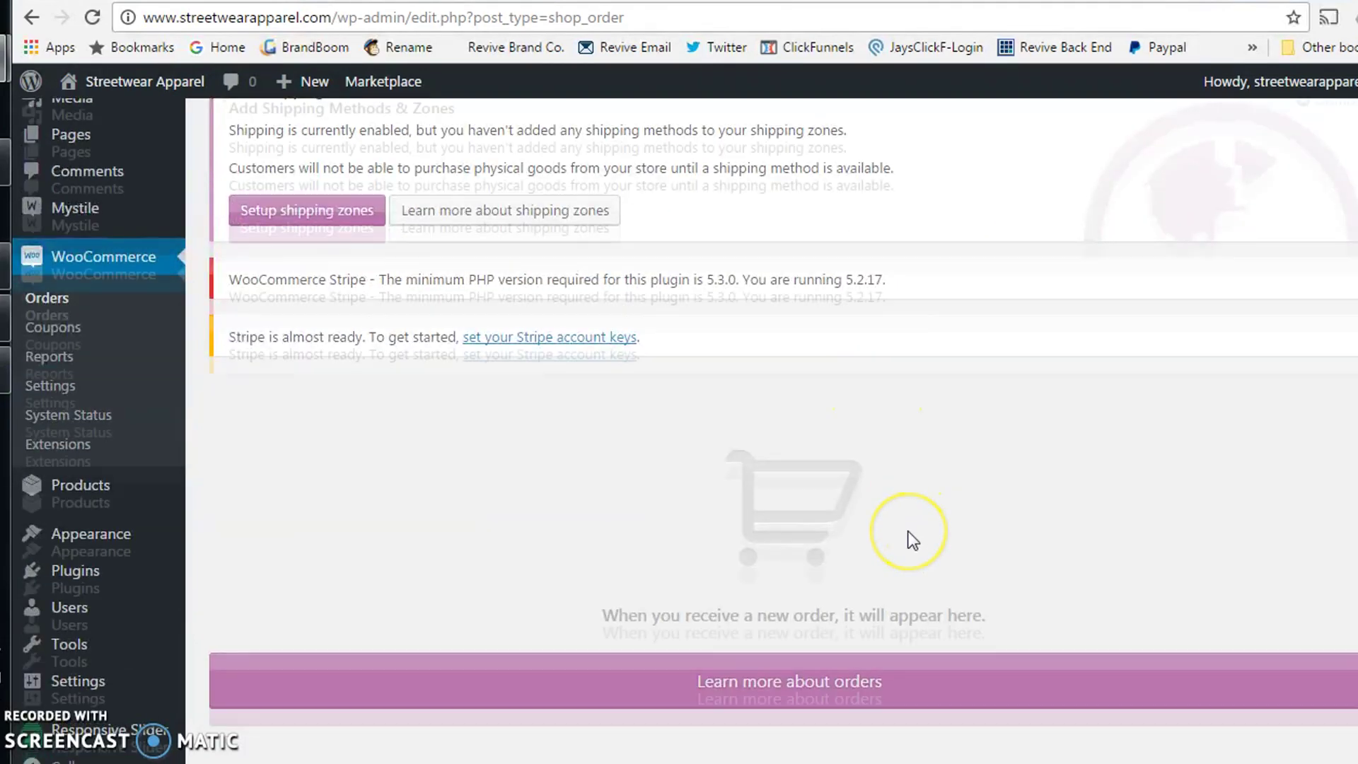
mouse_move(135, 725)
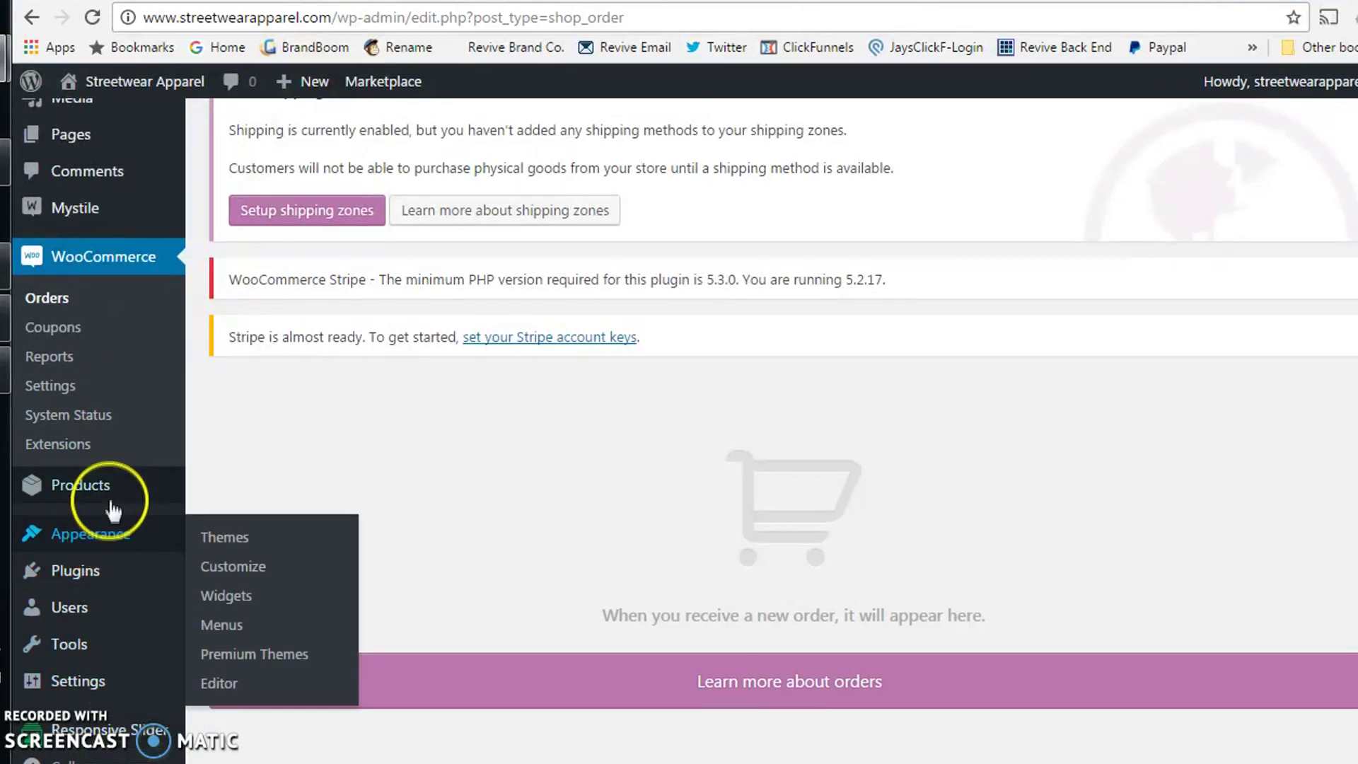
mouse_move(114, 506)
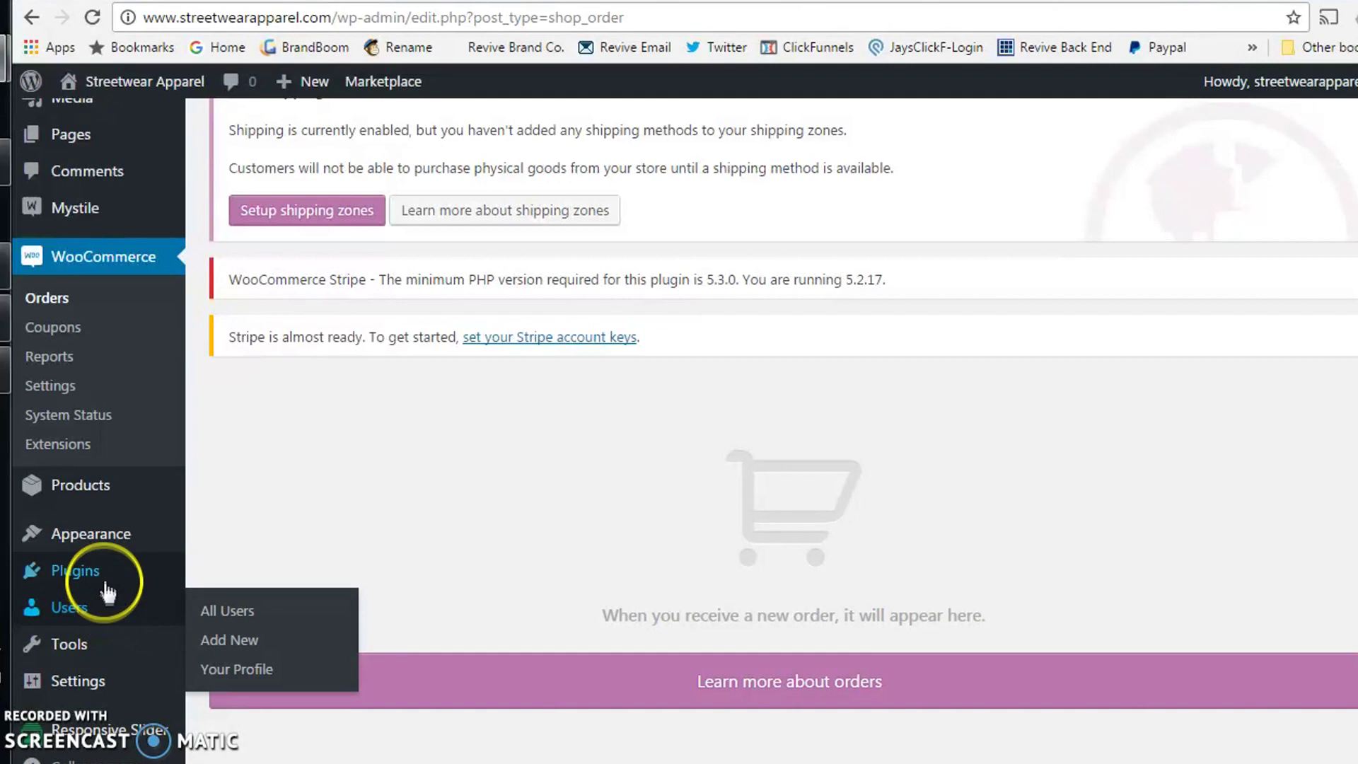
mouse_move(107, 586)
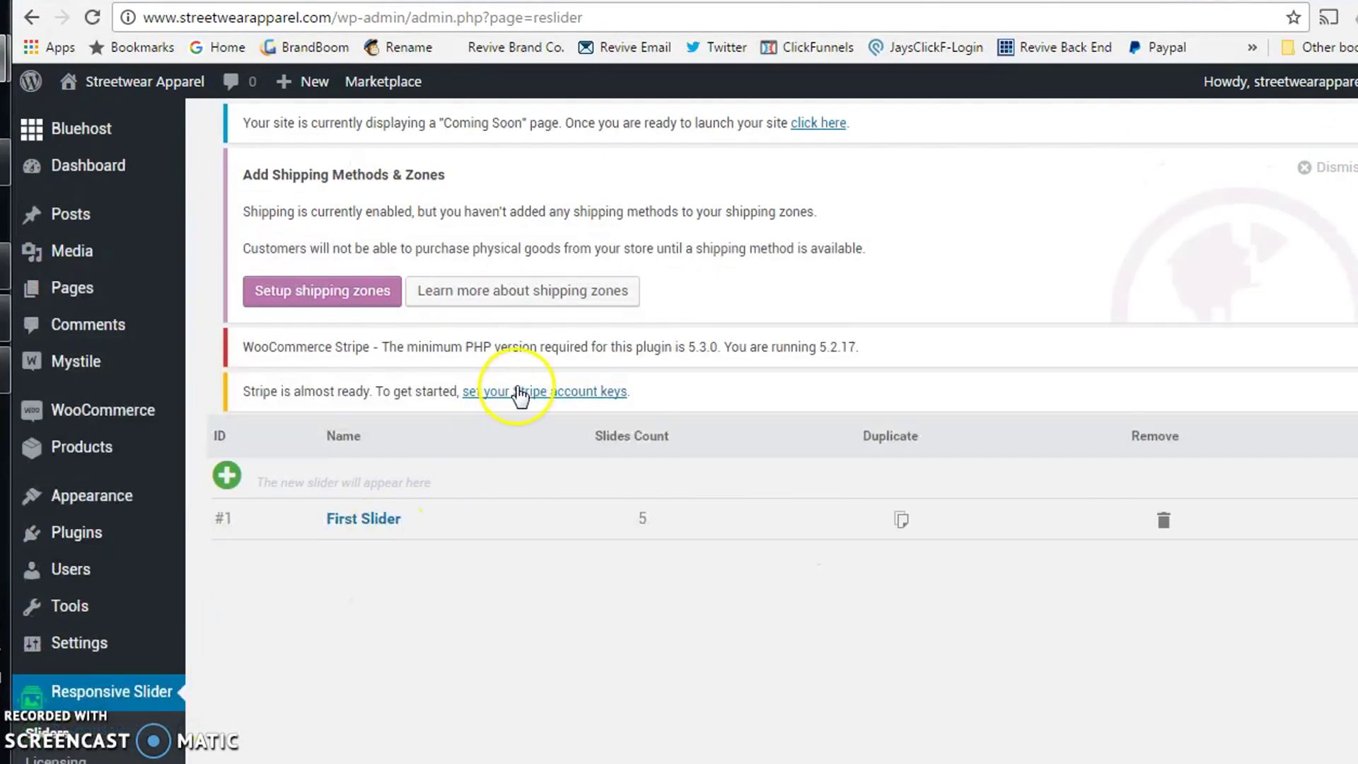
Step: Check First Slider in the Responsive Slider list and view the image slider on the store's home page
scroll(565, 481, "down", 1)
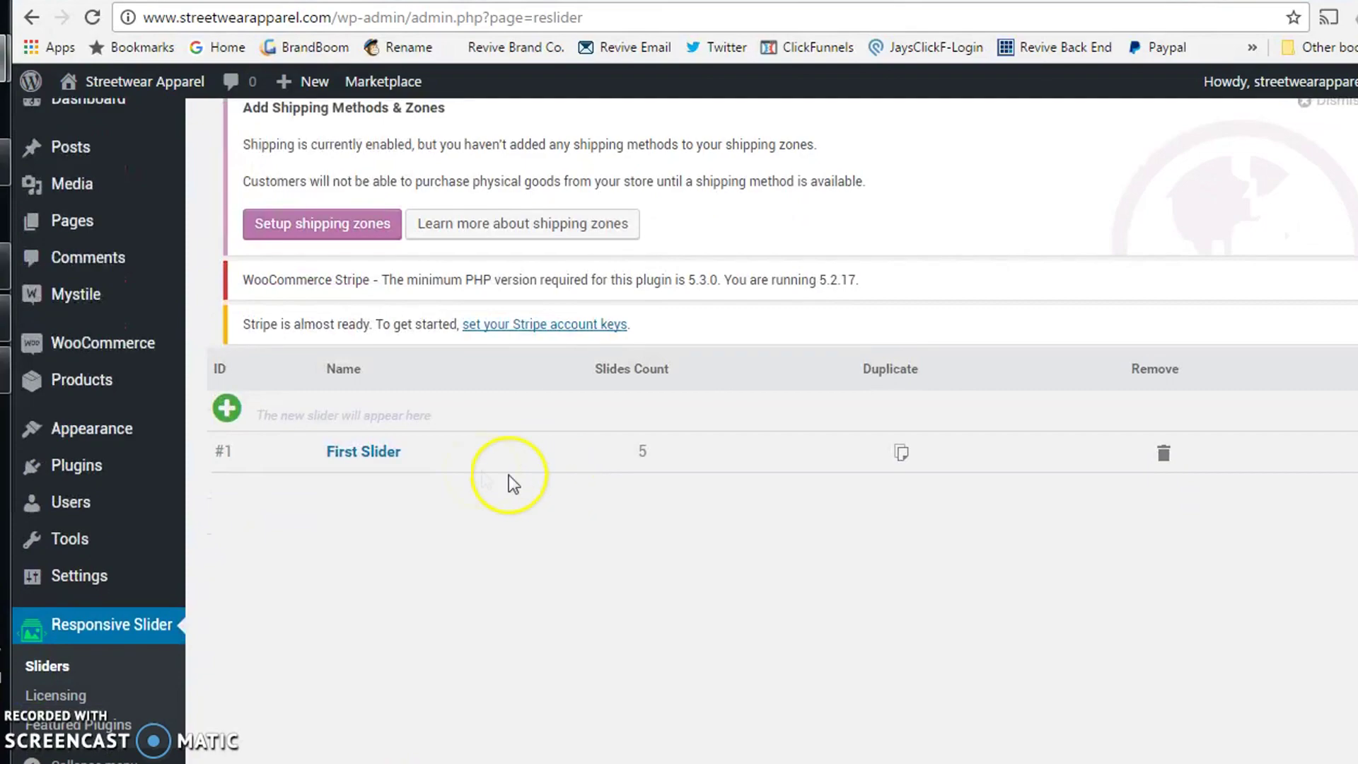
left_click(362, 454)
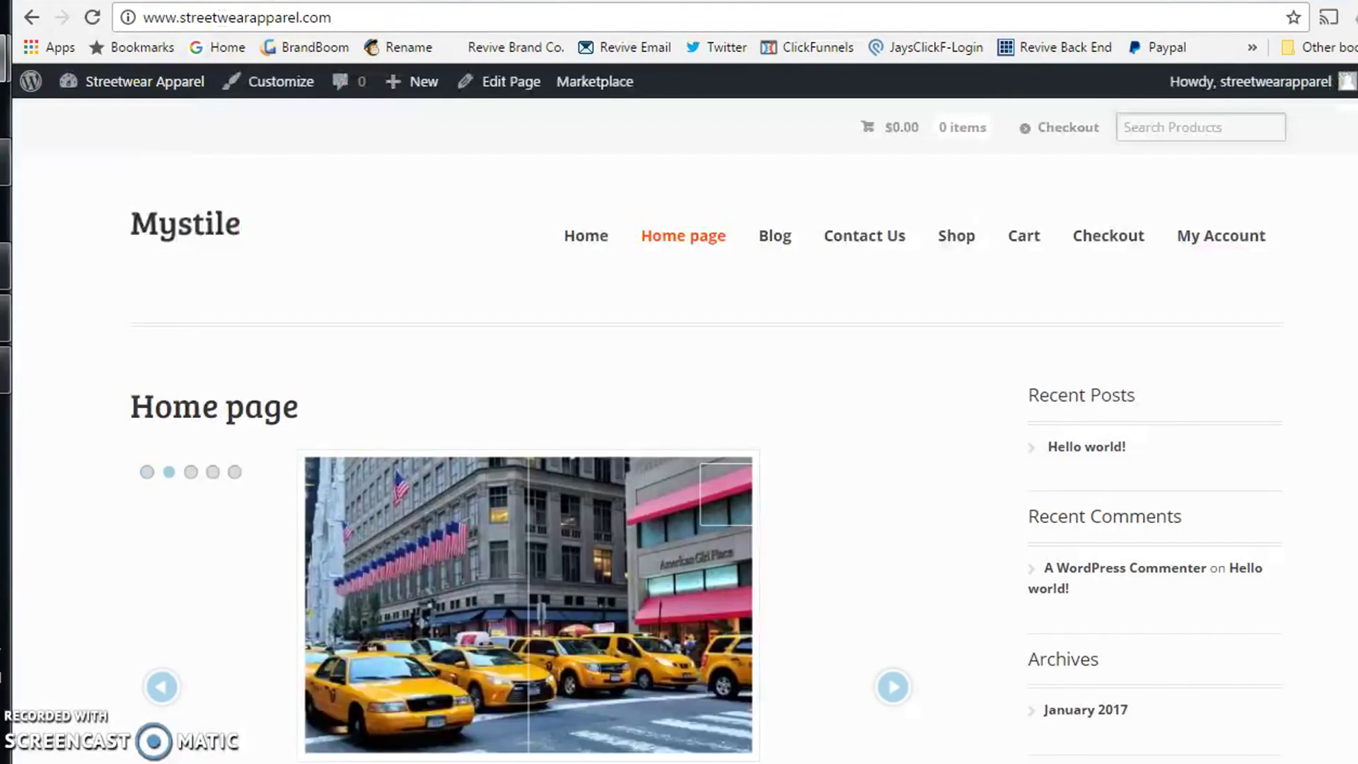
scroll(695, 564, "down", 2)
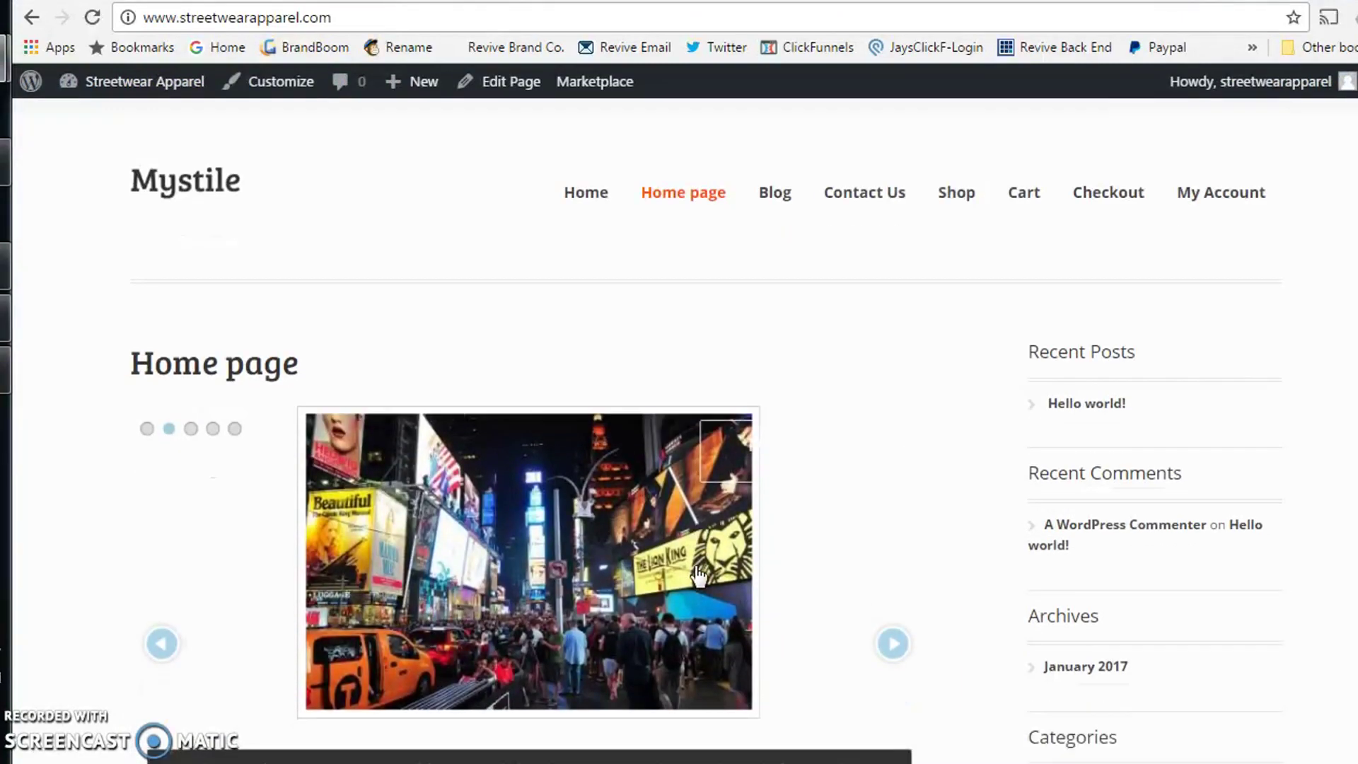
scroll(620, 428, "down", 3)
scroll(600, 618, "up", 8)
Step: View the Exchange Backpack from the store's Shop page, checking its gallery image, price, stock, weight and dimensions
left_click(951, 237)
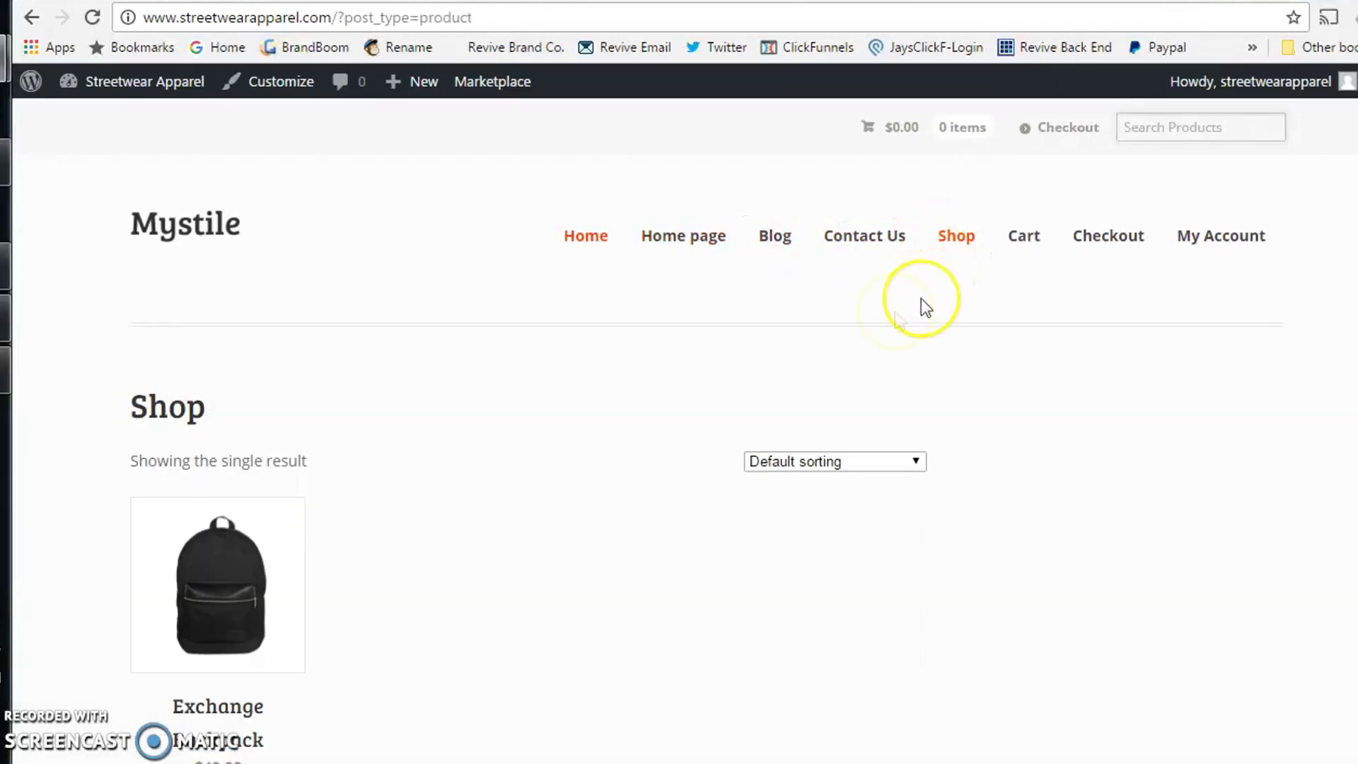
scroll(634, 488, "down", 2)
left_click(456, 499)
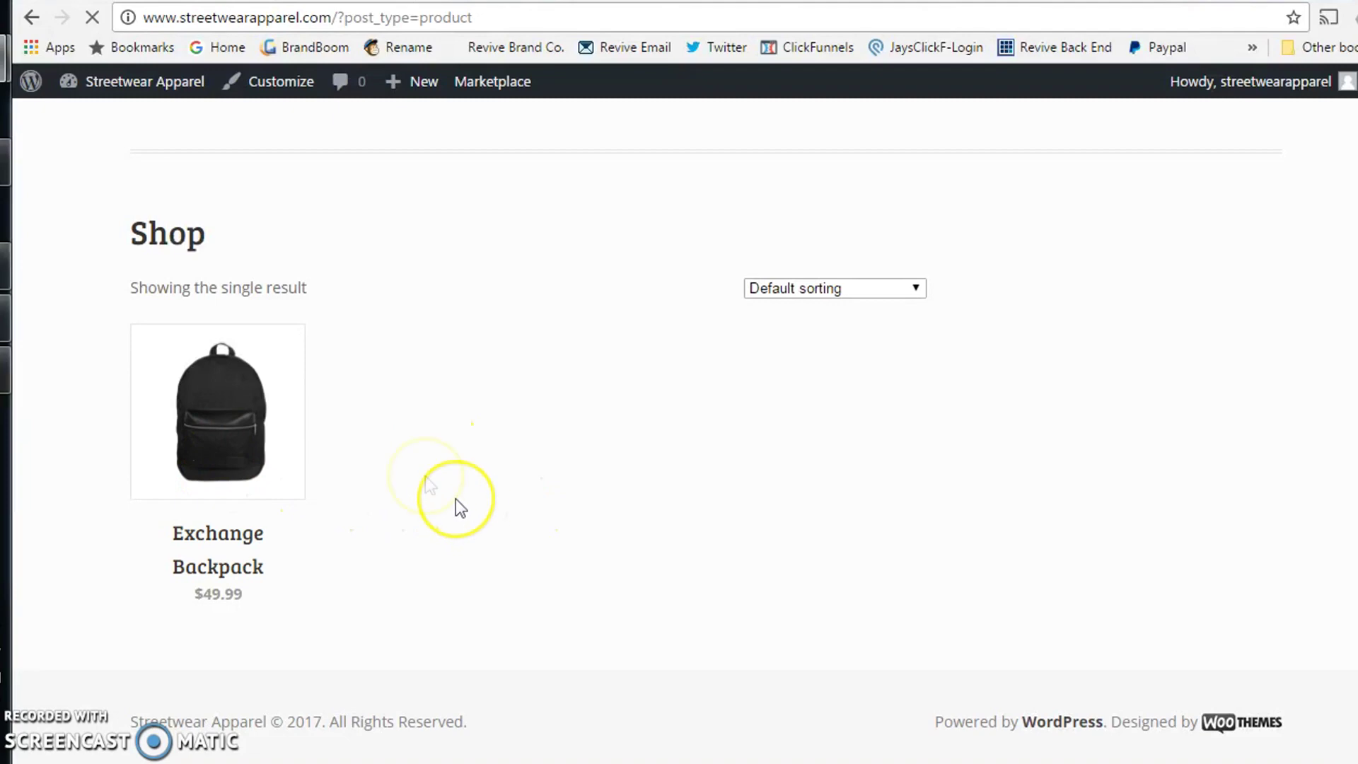
scroll(703, 425, "down", 3)
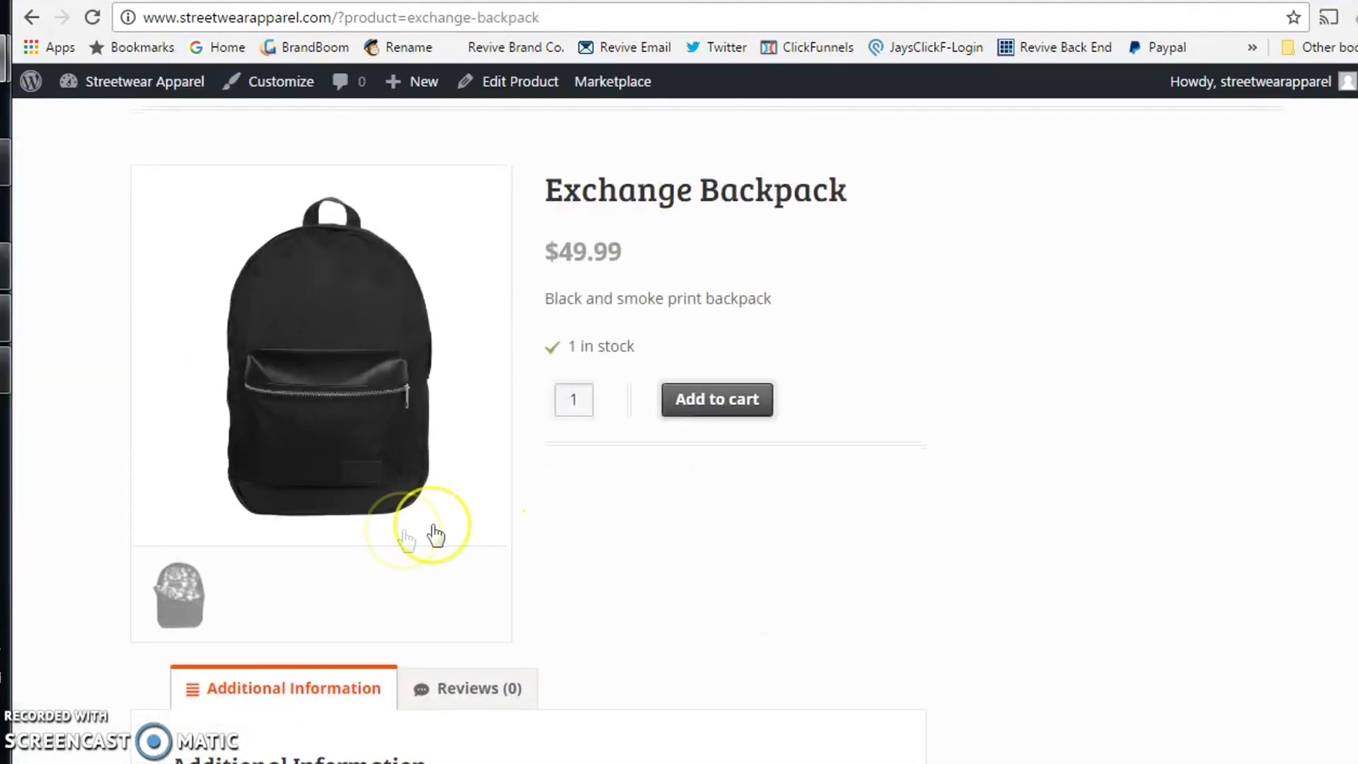
left_click(202, 594)
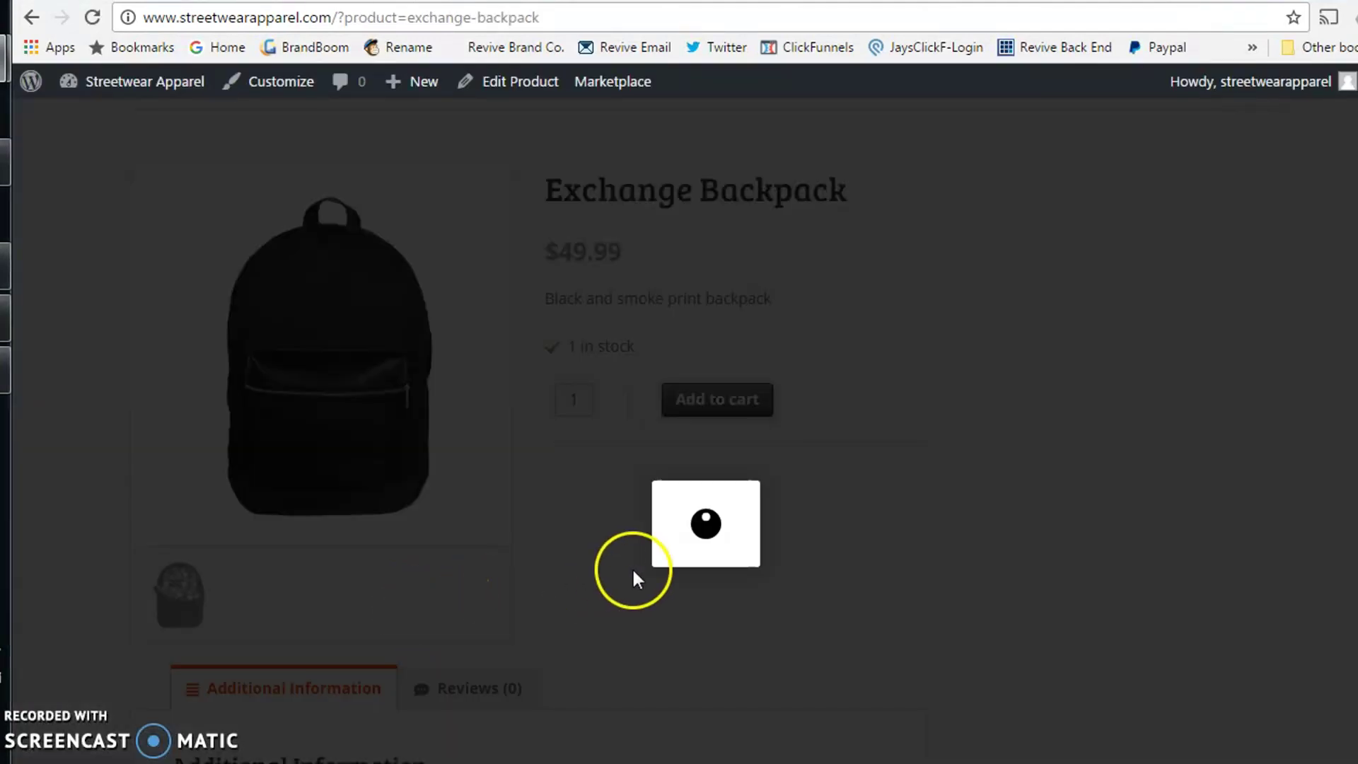
left_click(627, 543)
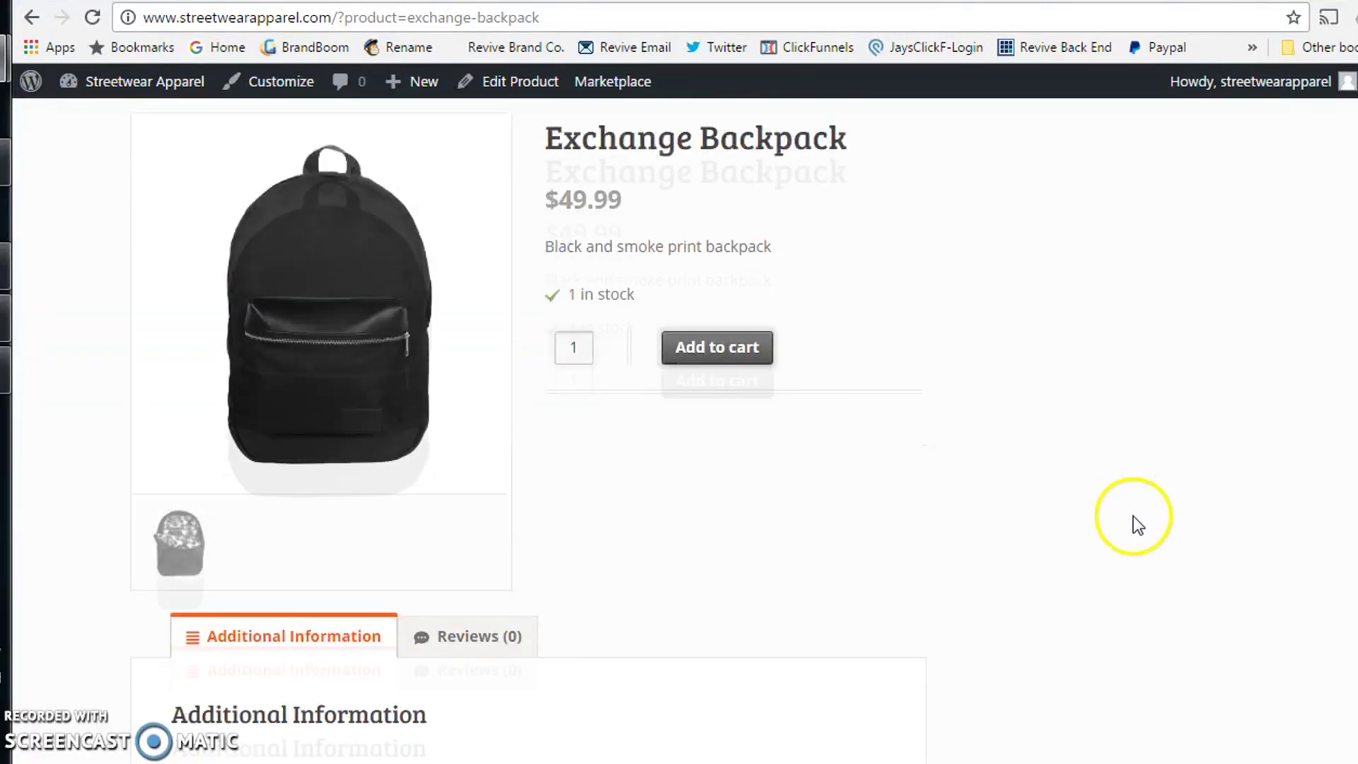
scroll(1130, 526, "up", 3)
scroll(1130, 519, "down", 5)
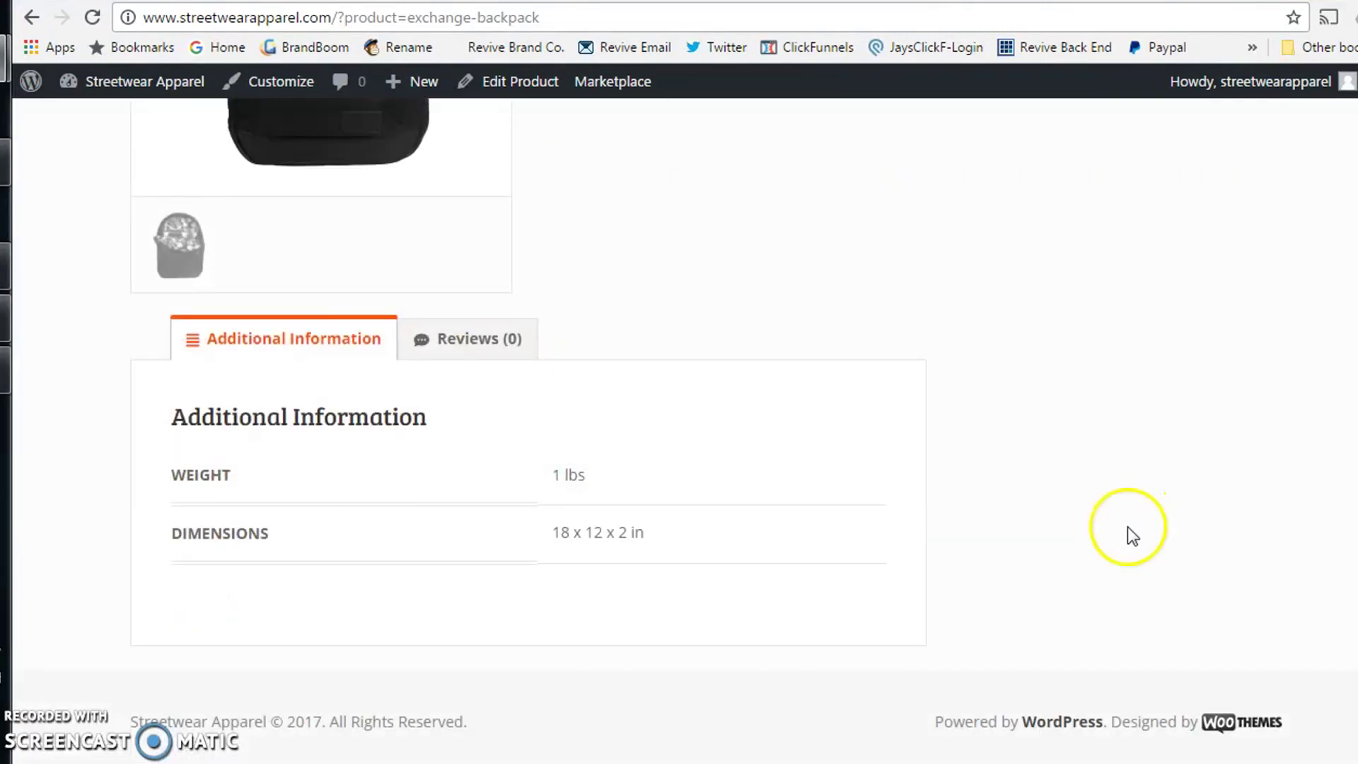
scroll(1127, 526, "up", 6)
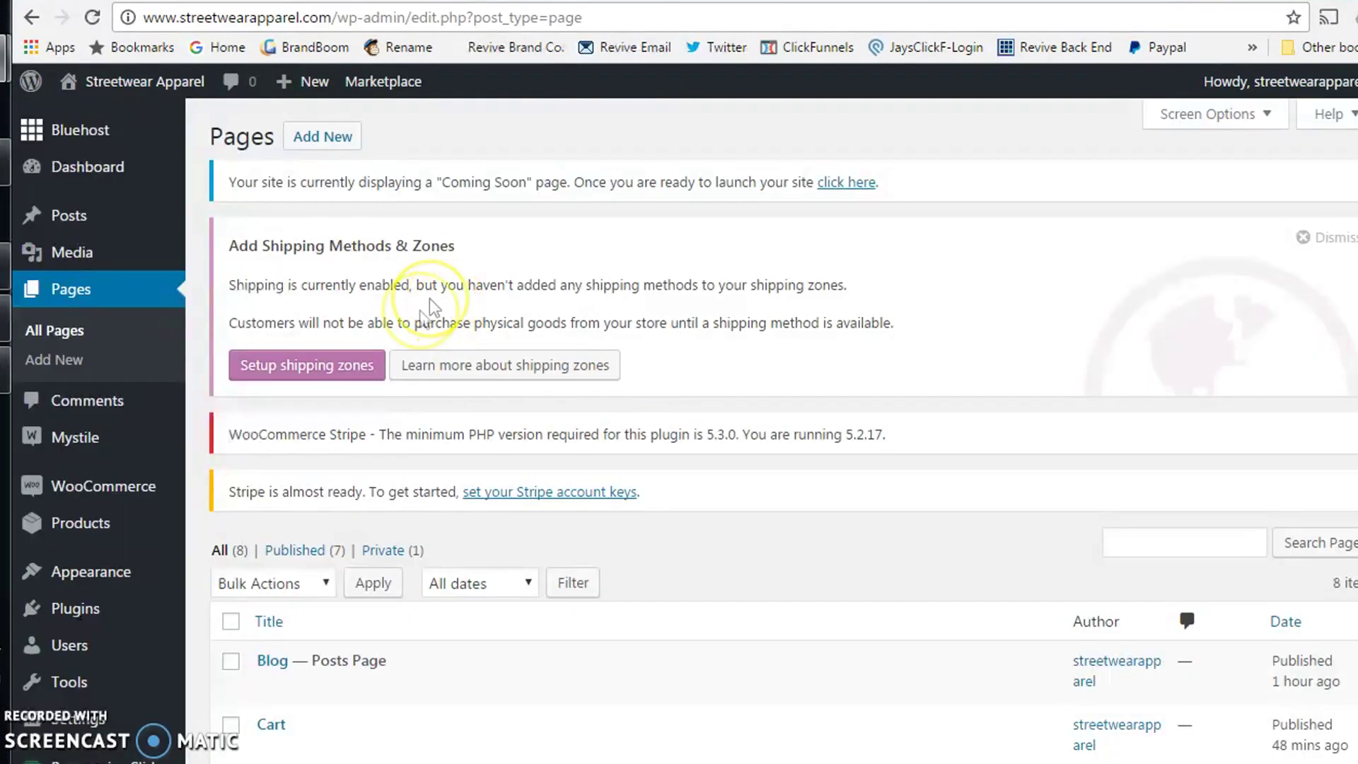
Step: Look through the site's list of pages in the WordPress admin
scroll(587, 283, "down", 6)
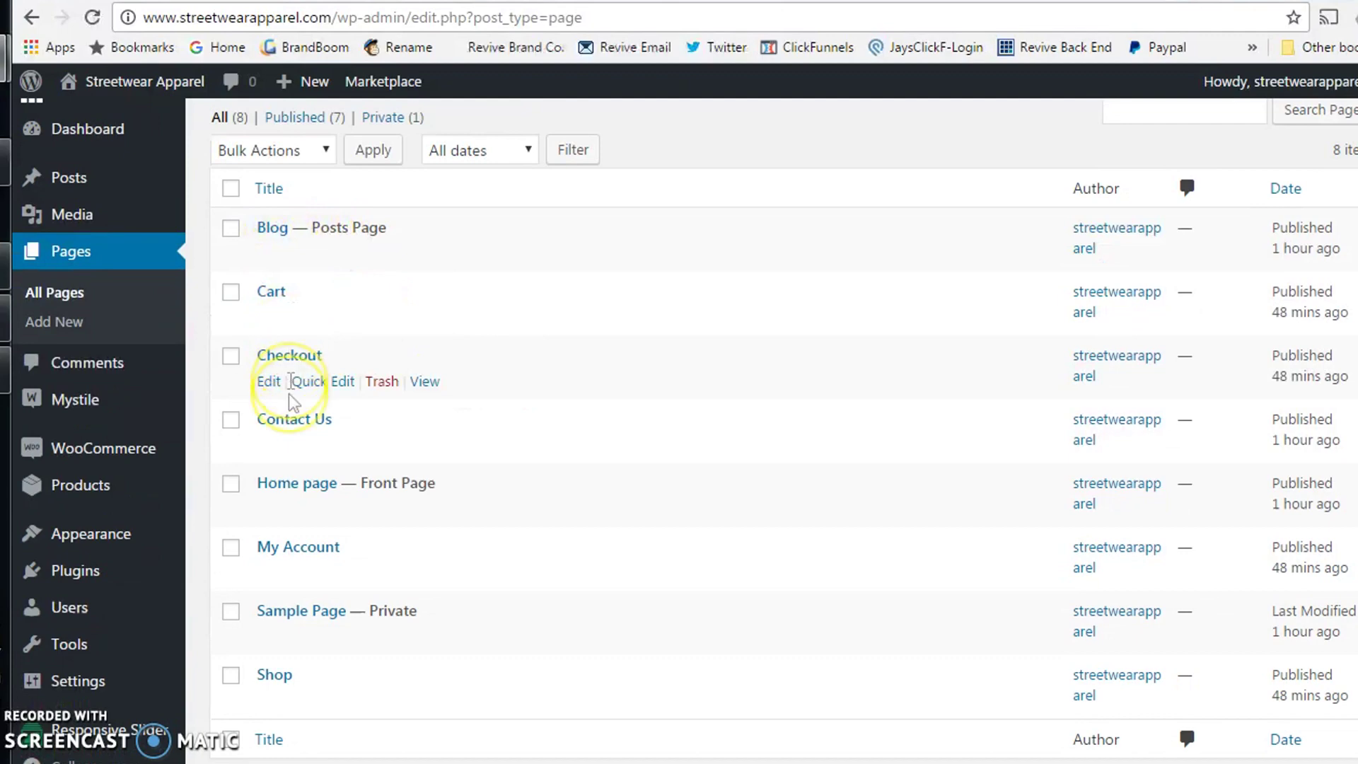
scroll(294, 565, "down", 2)
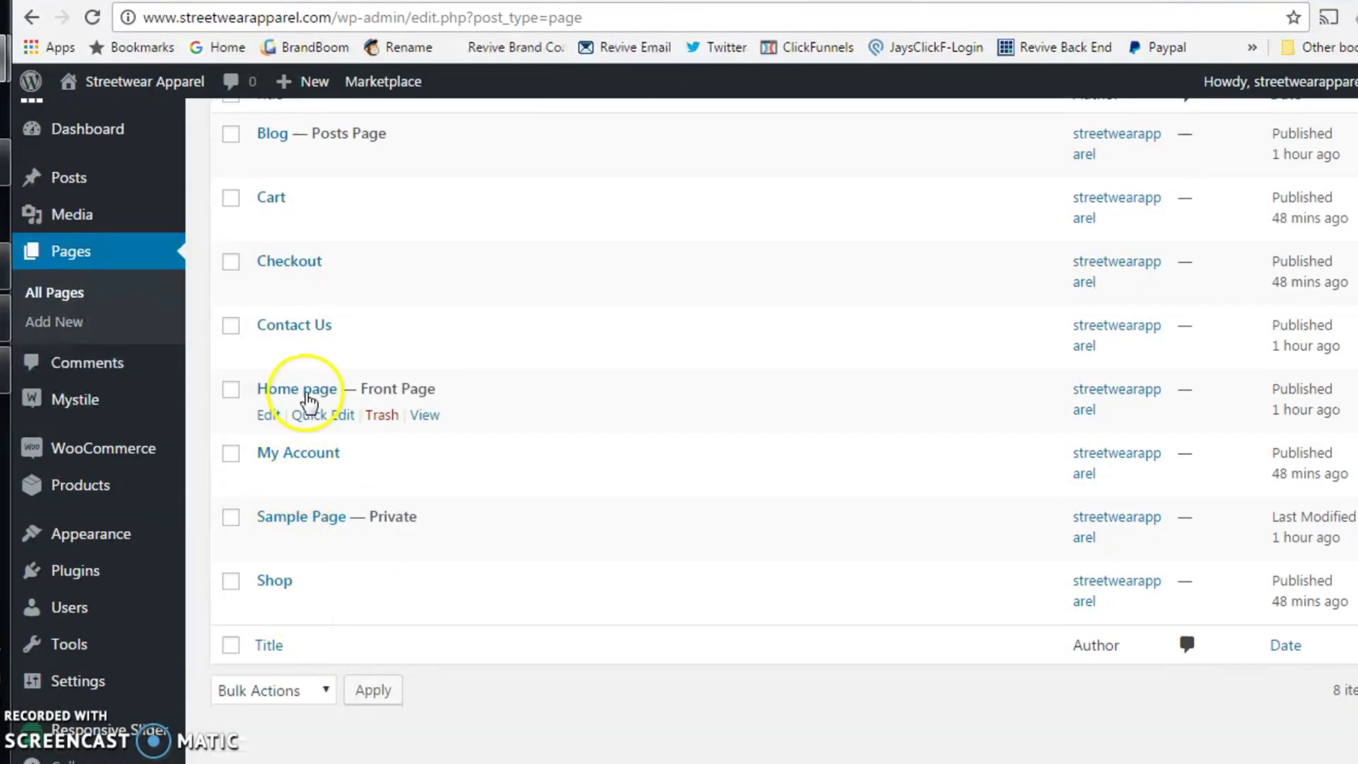
scroll(258, 401, "up", 2)
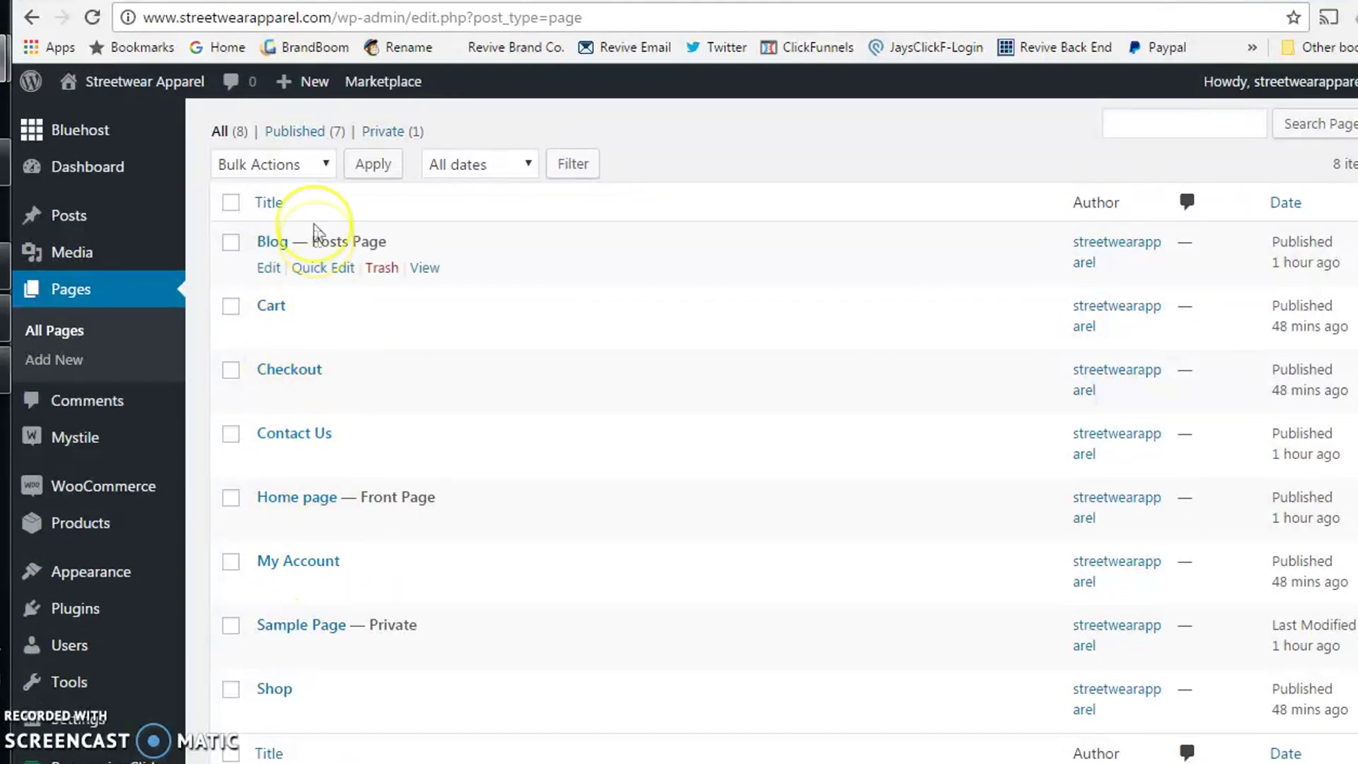
Step: Open the attachment details of the backpack's front image in the media library and select its file URL
left_click(75, 256)
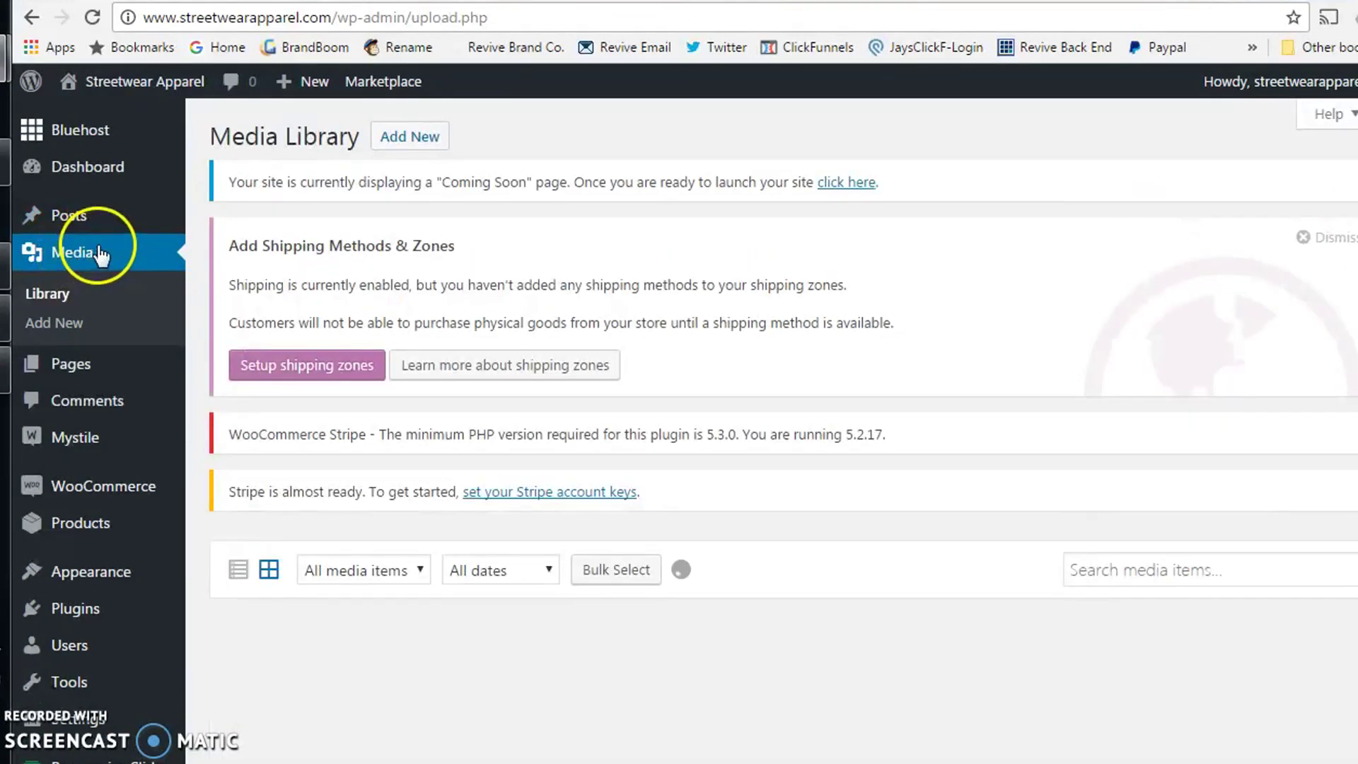
scroll(322, 329, "down", 1)
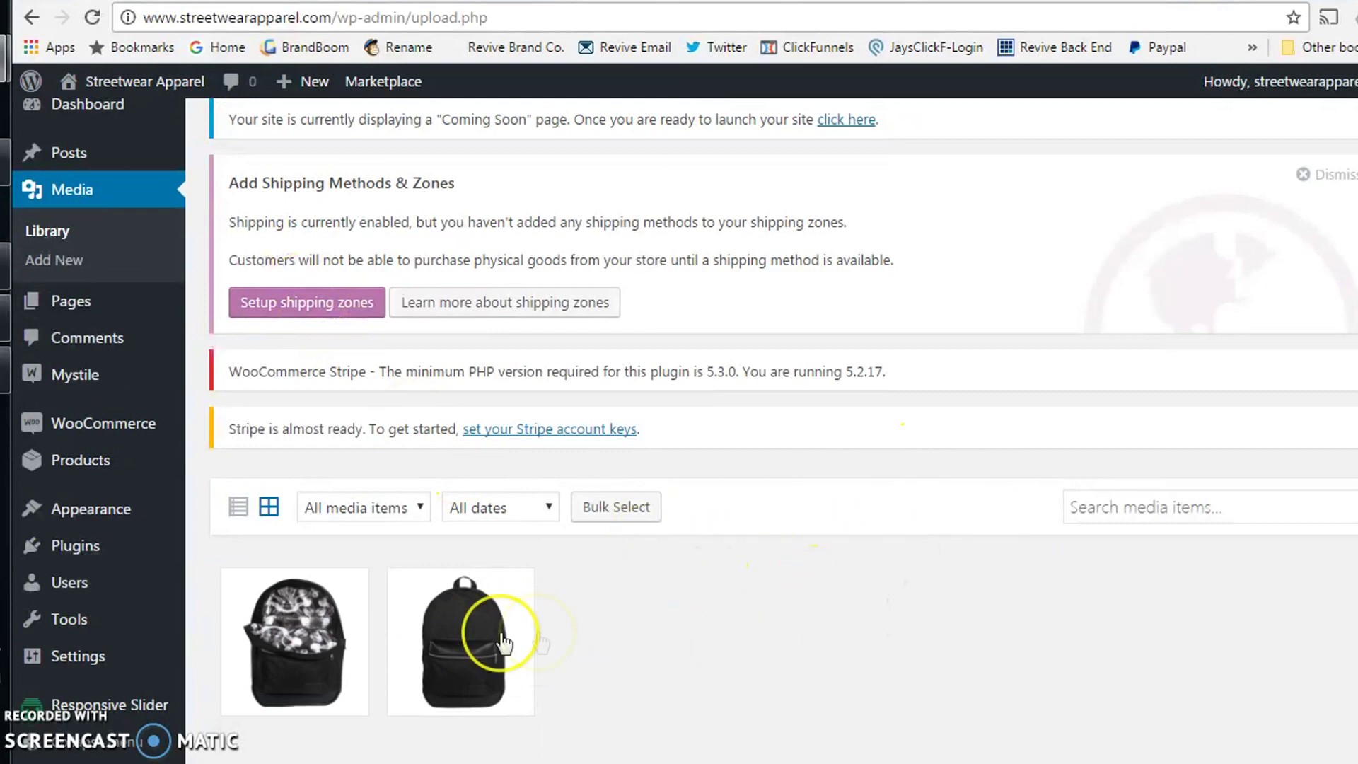
left_click(477, 632)
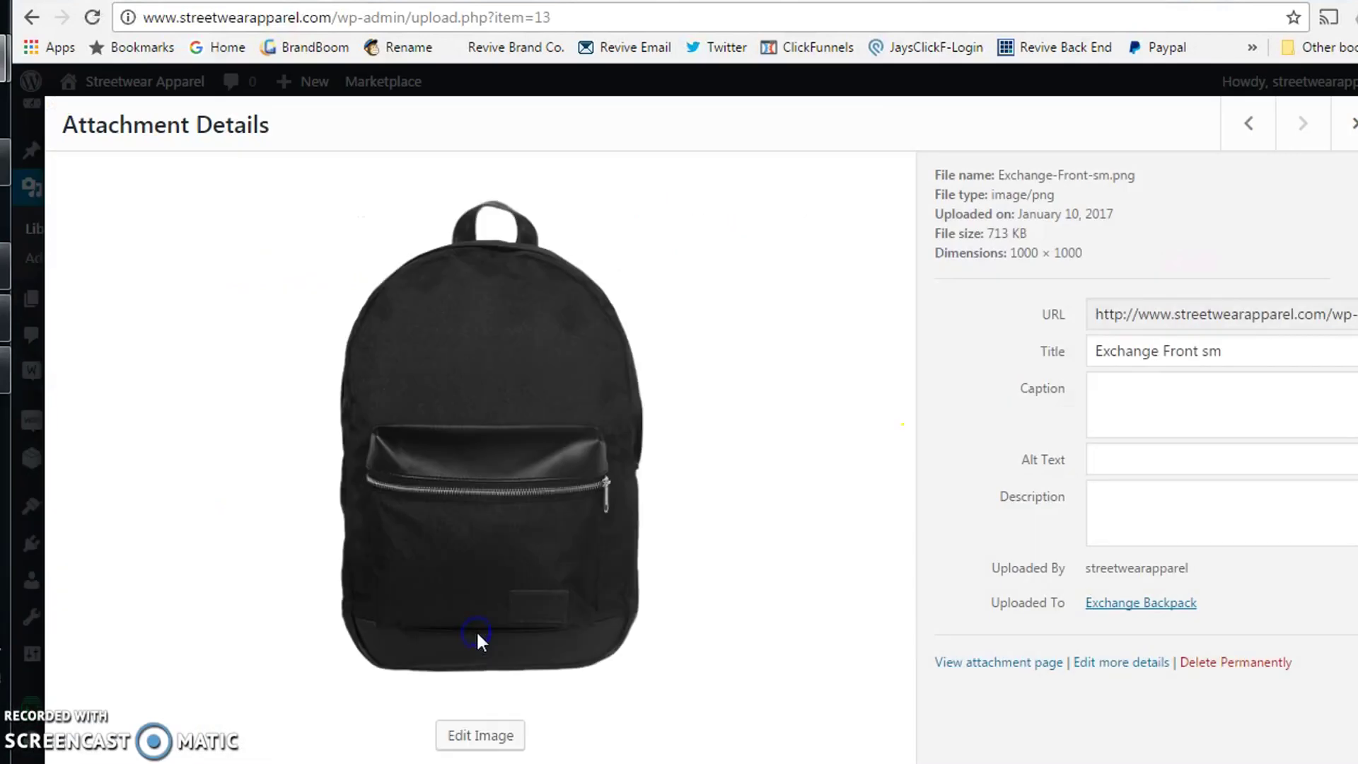
left_click(1168, 318)
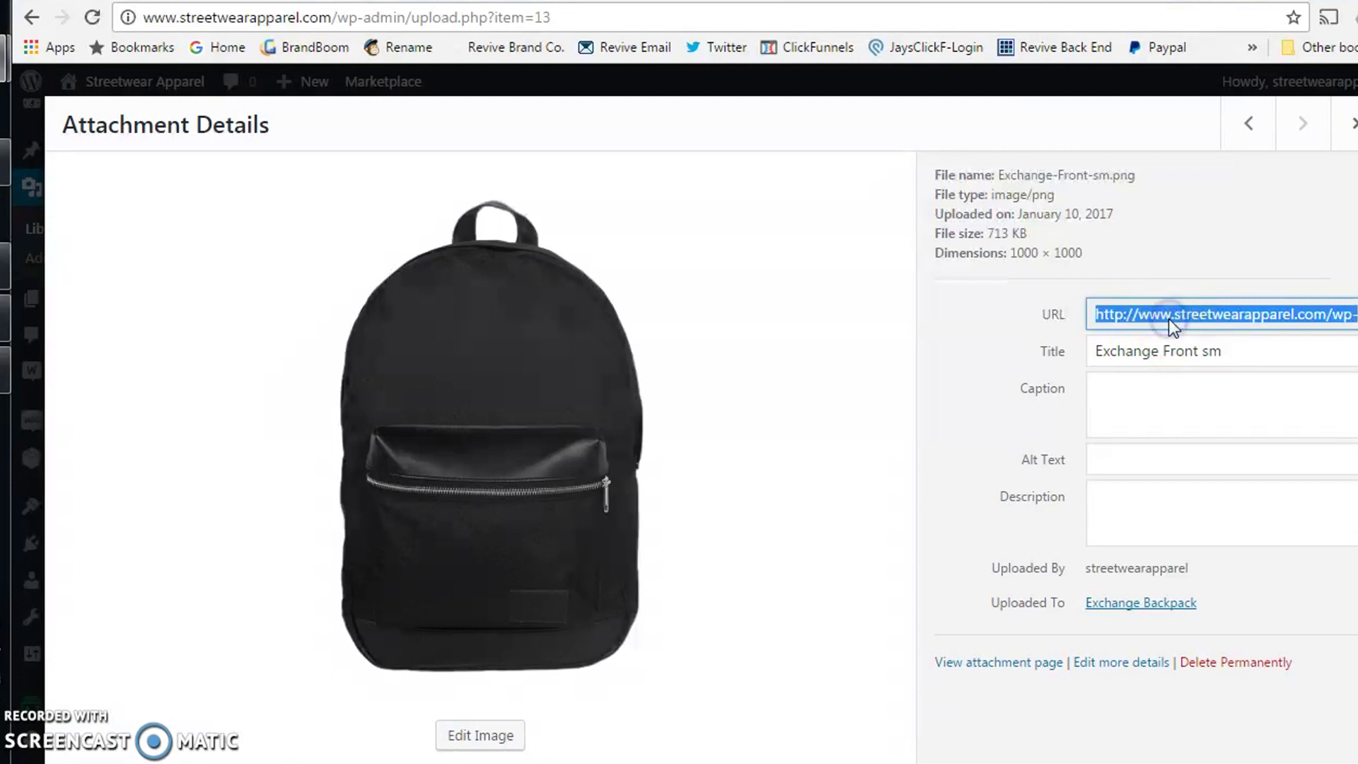
right_click(1169, 318)
left_click(1164, 335)
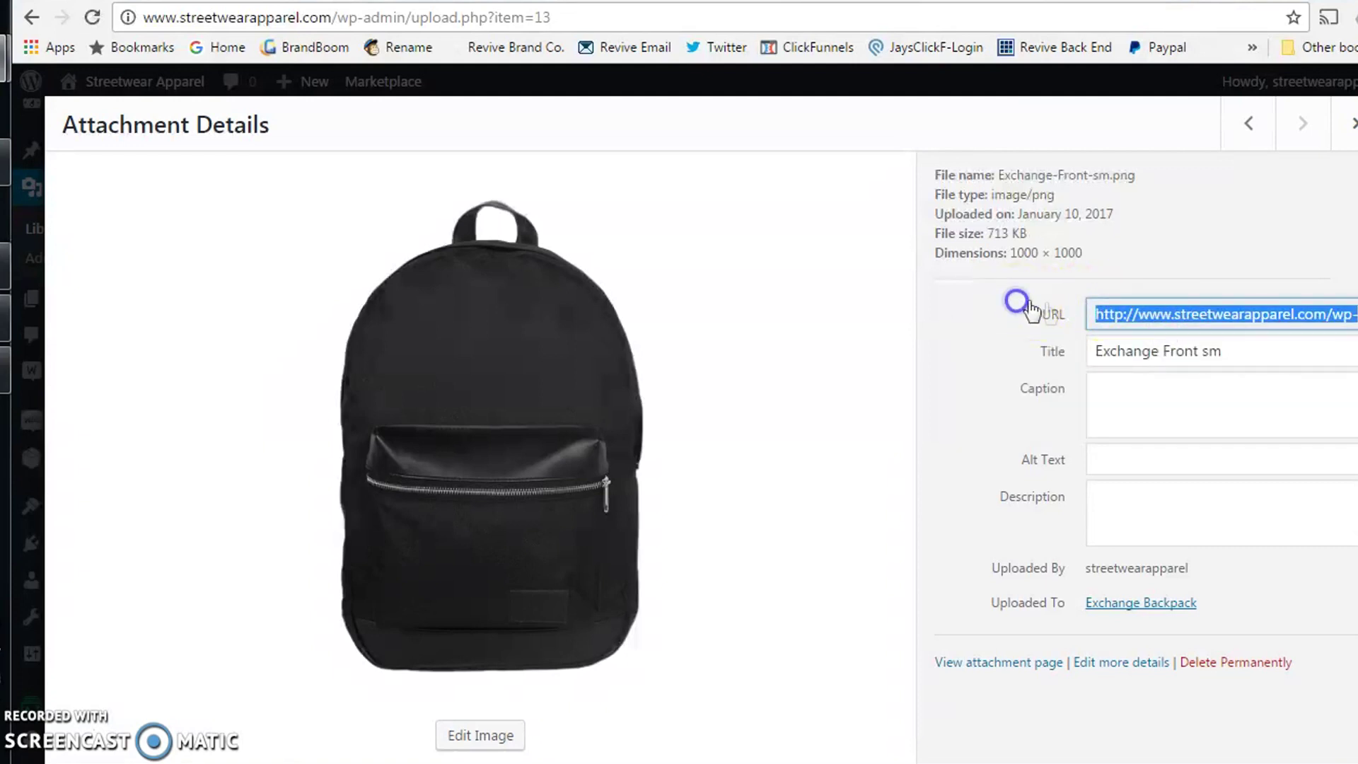
left_click(1003, 315)
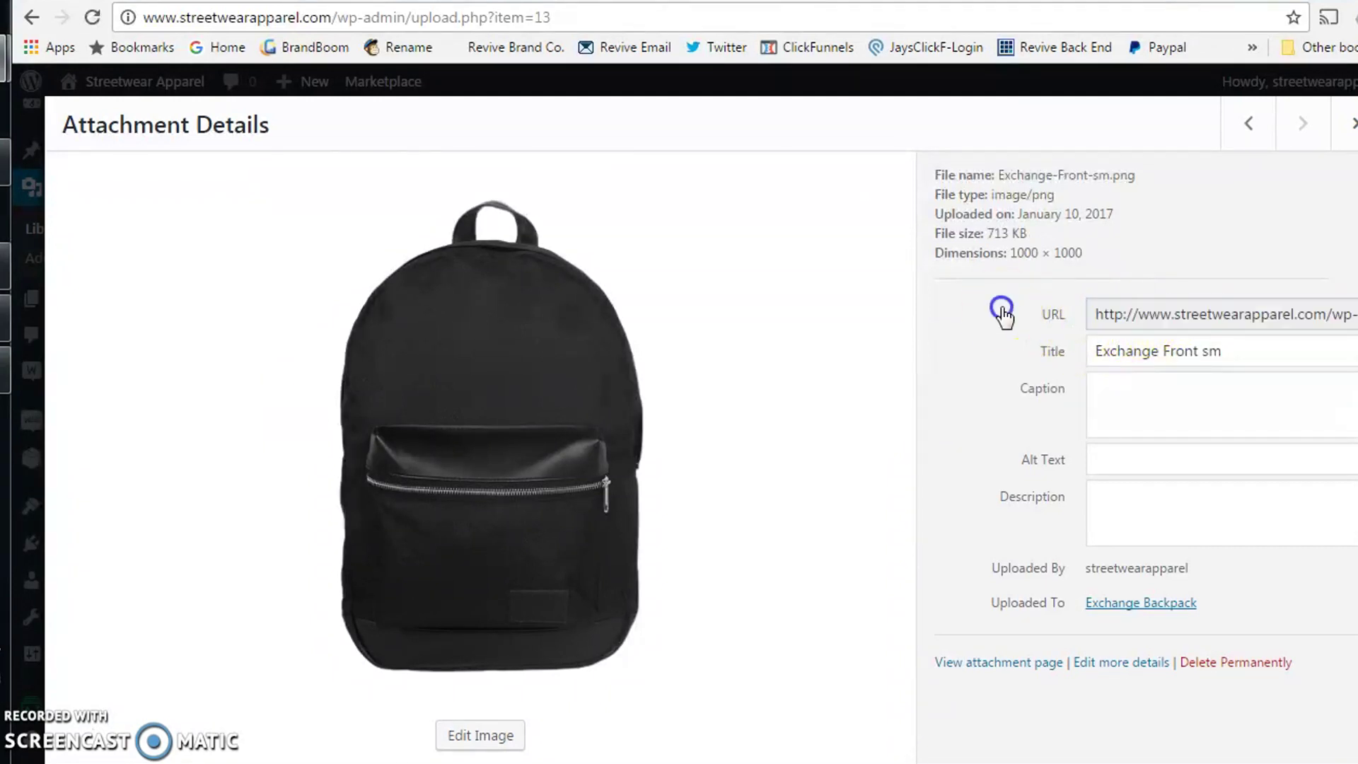